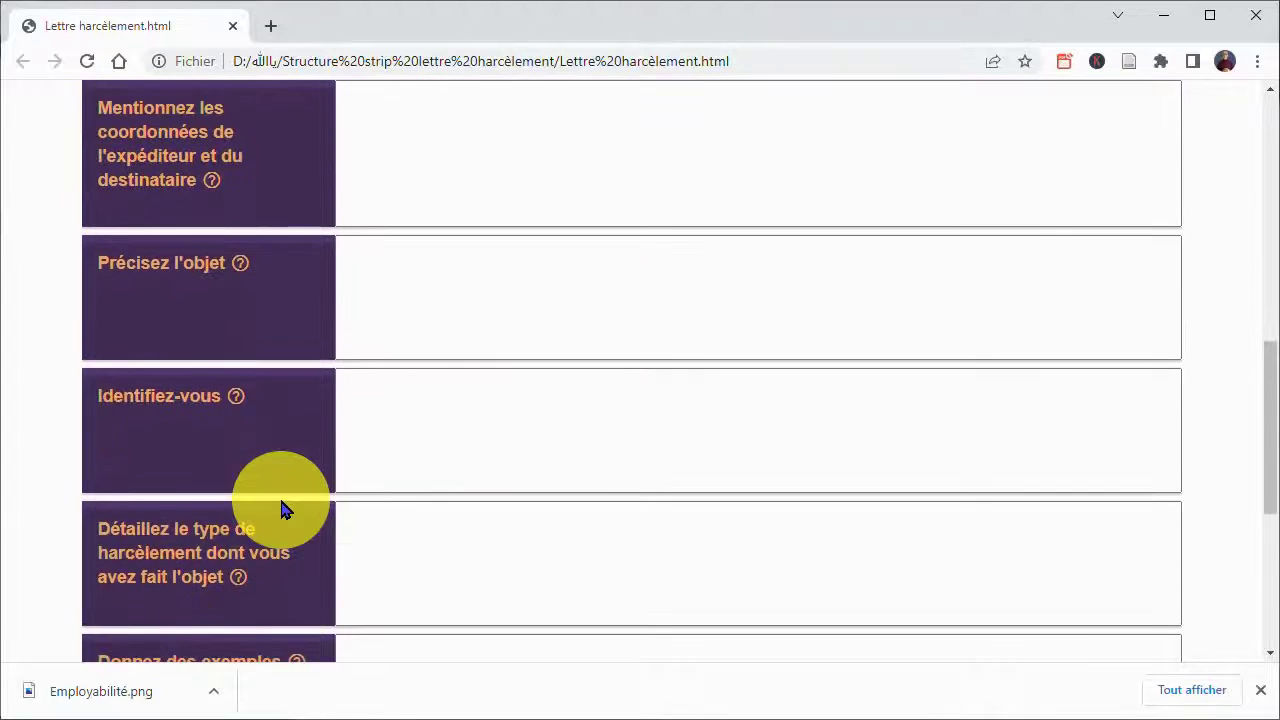
Look over the letter-writing sections and read the help for the section on the sender's and recipient's contact details
scroll(281, 510, down, 1)
scroll(281, 510, down, 1)
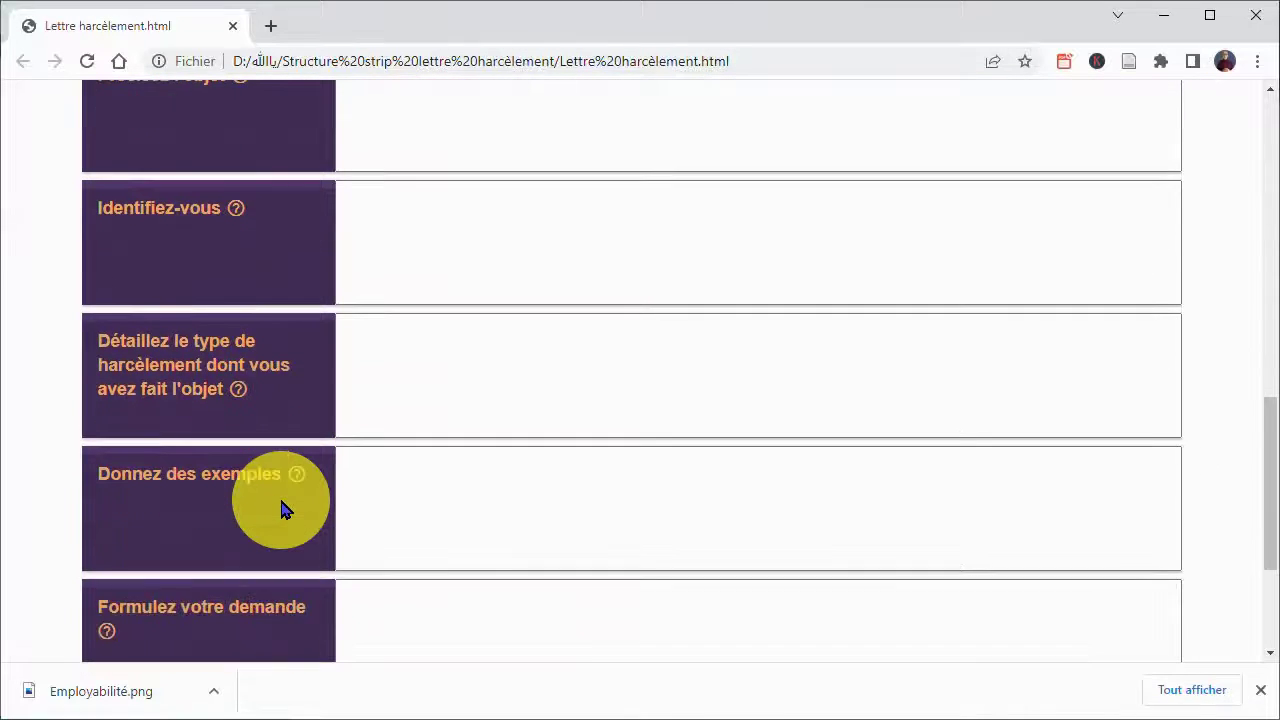
scroll(283, 509, up, 4)
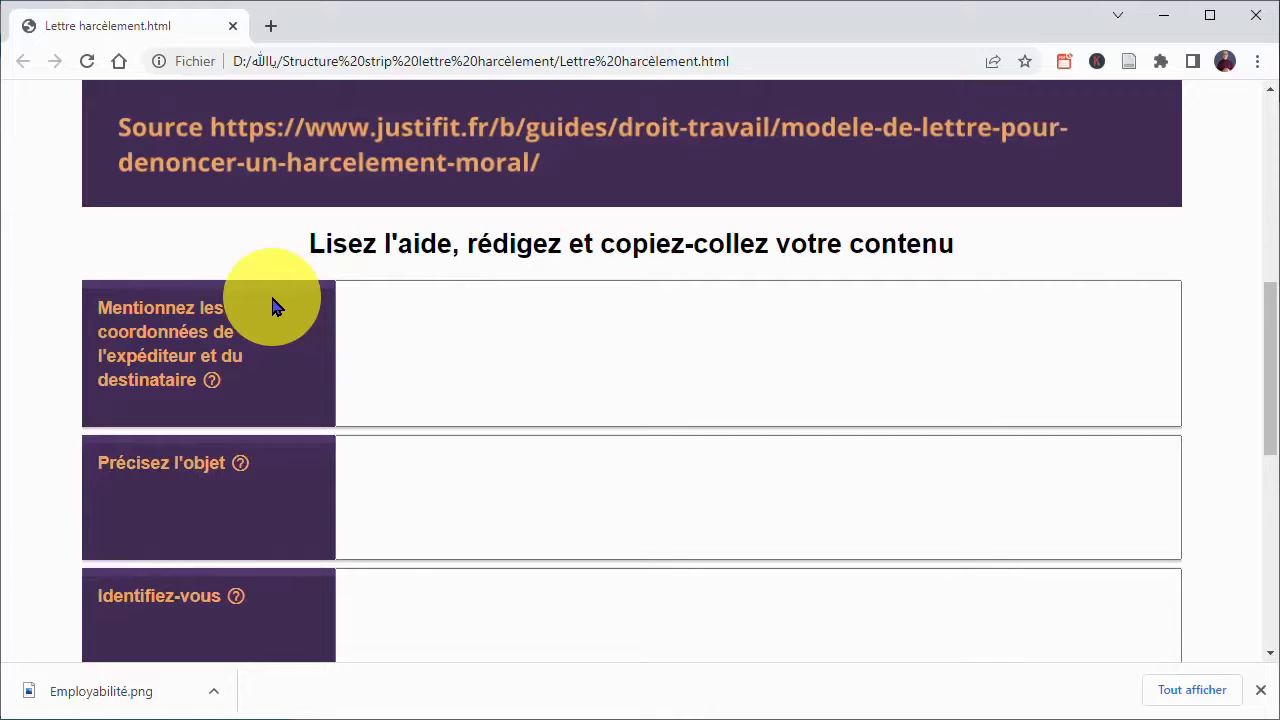
click(365, 305)
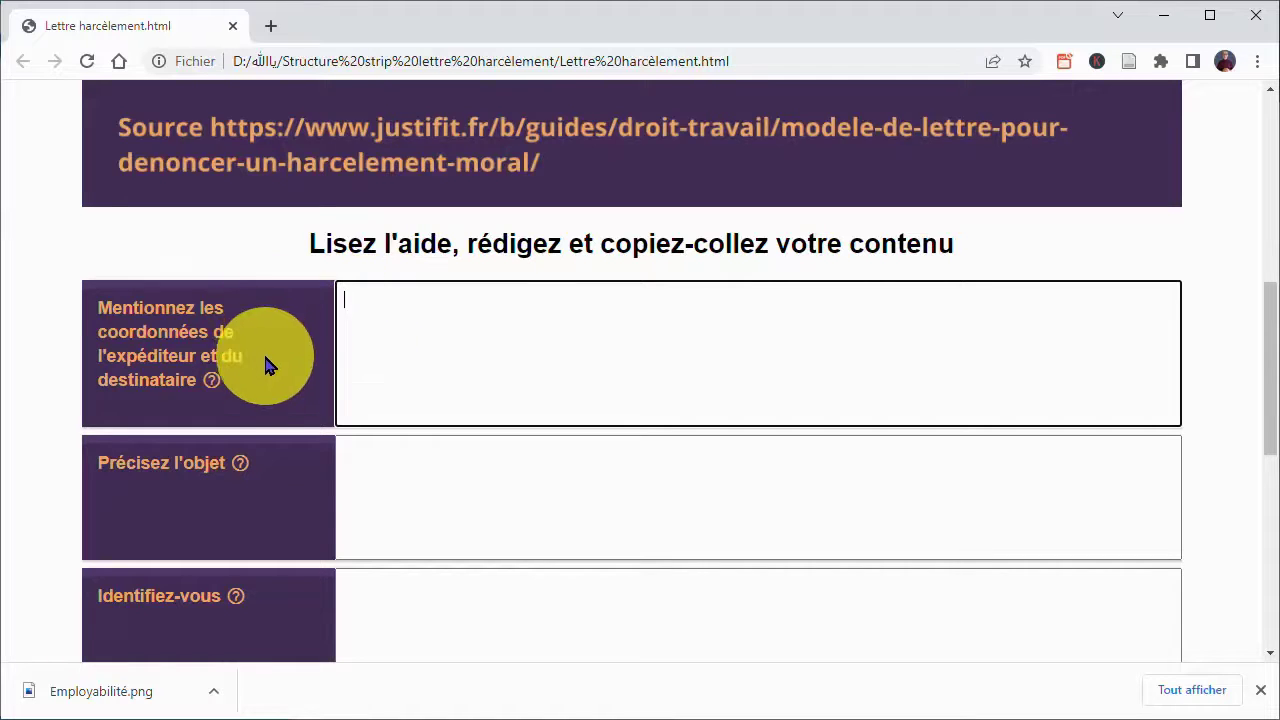
click(215, 383)
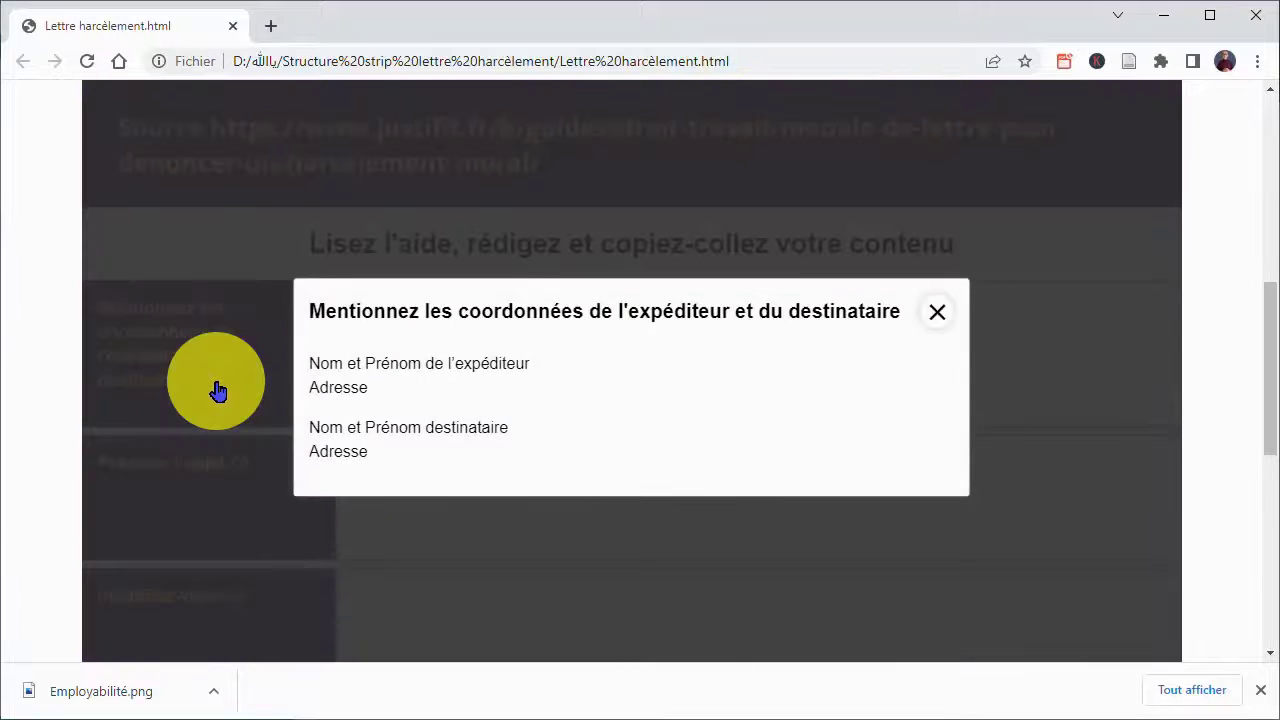
click(935, 313)
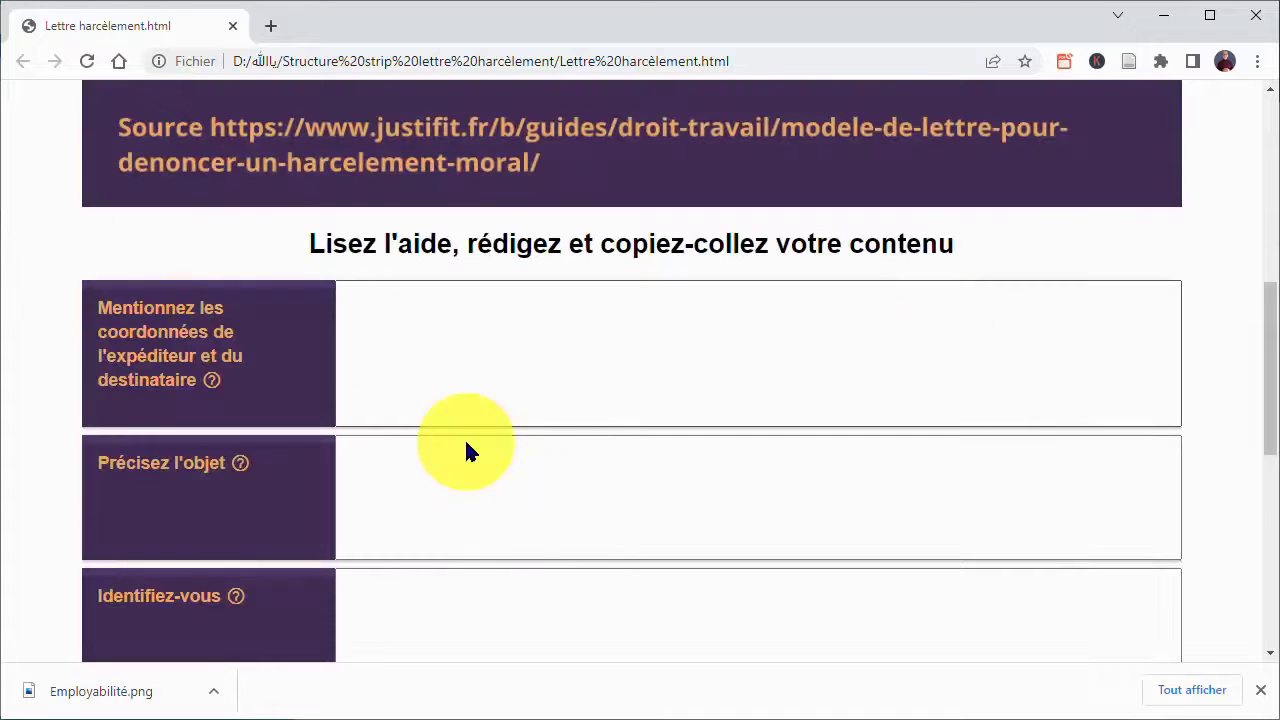
Read the help for "Précisez l'objet" and look over the remaining sections of the harassment letter
click(246, 470)
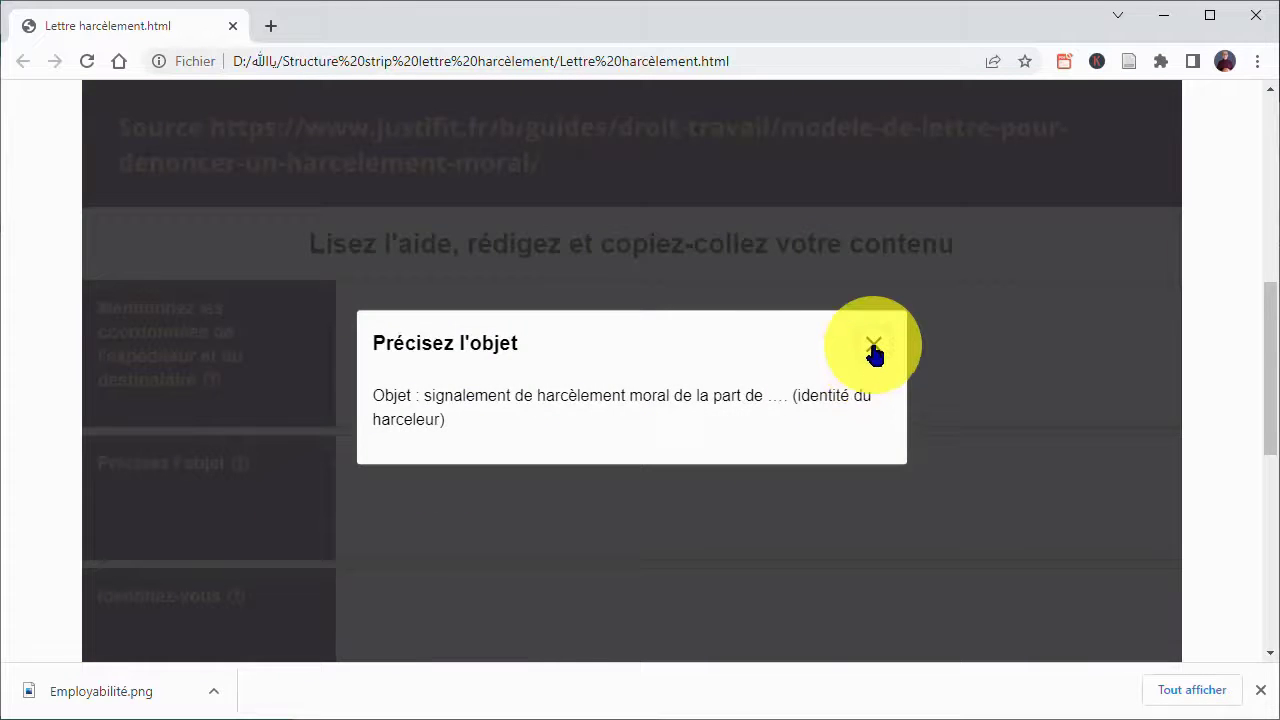
click(873, 346)
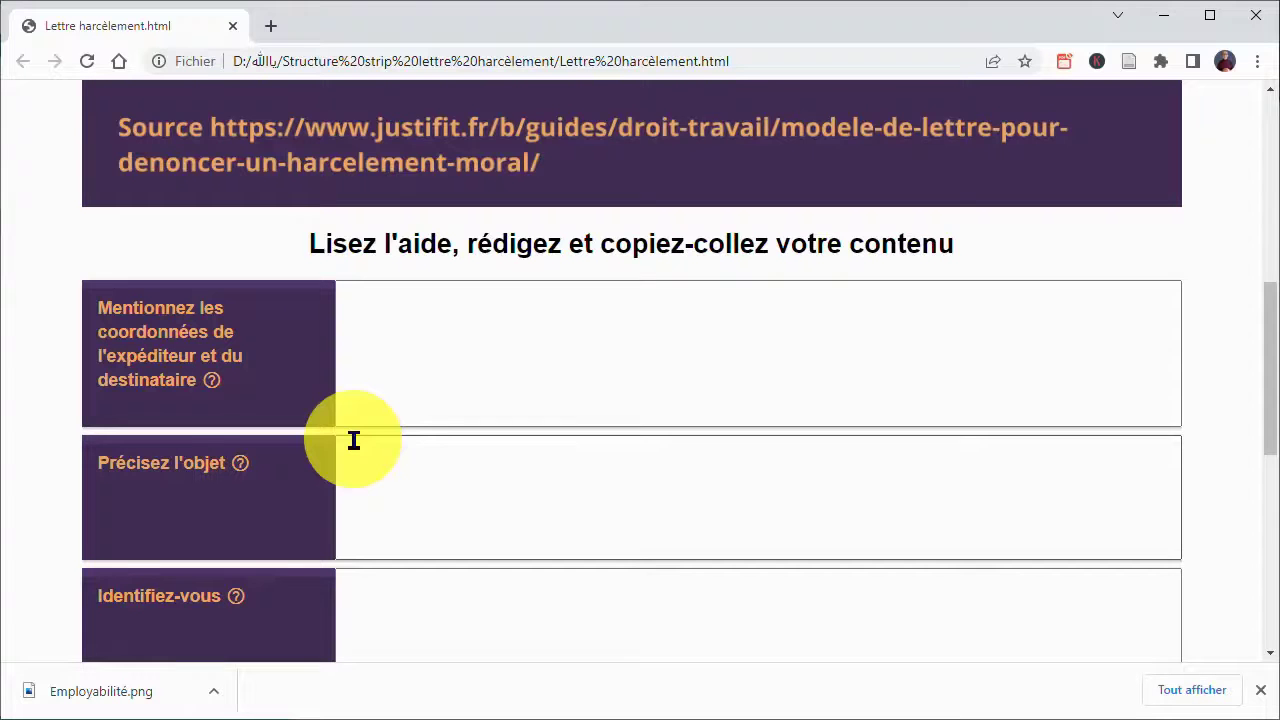
scroll(353, 440, down, 6)
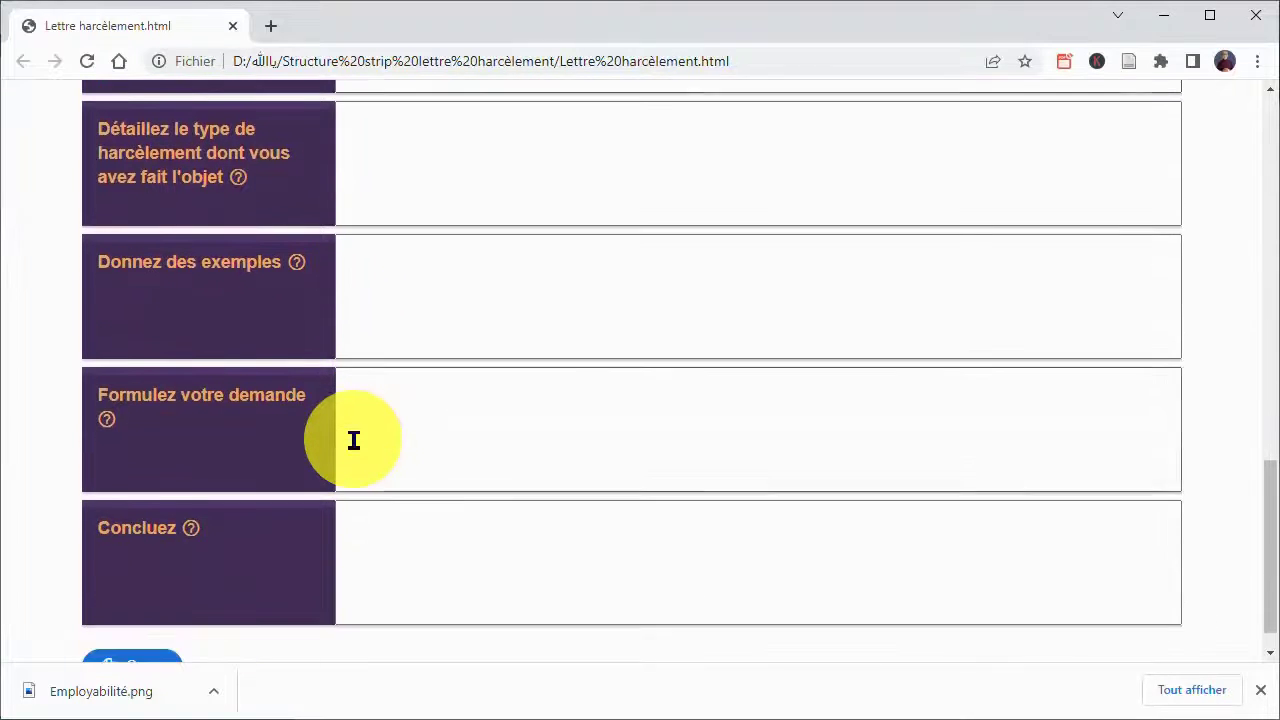
scroll(353, 440, down, 1)
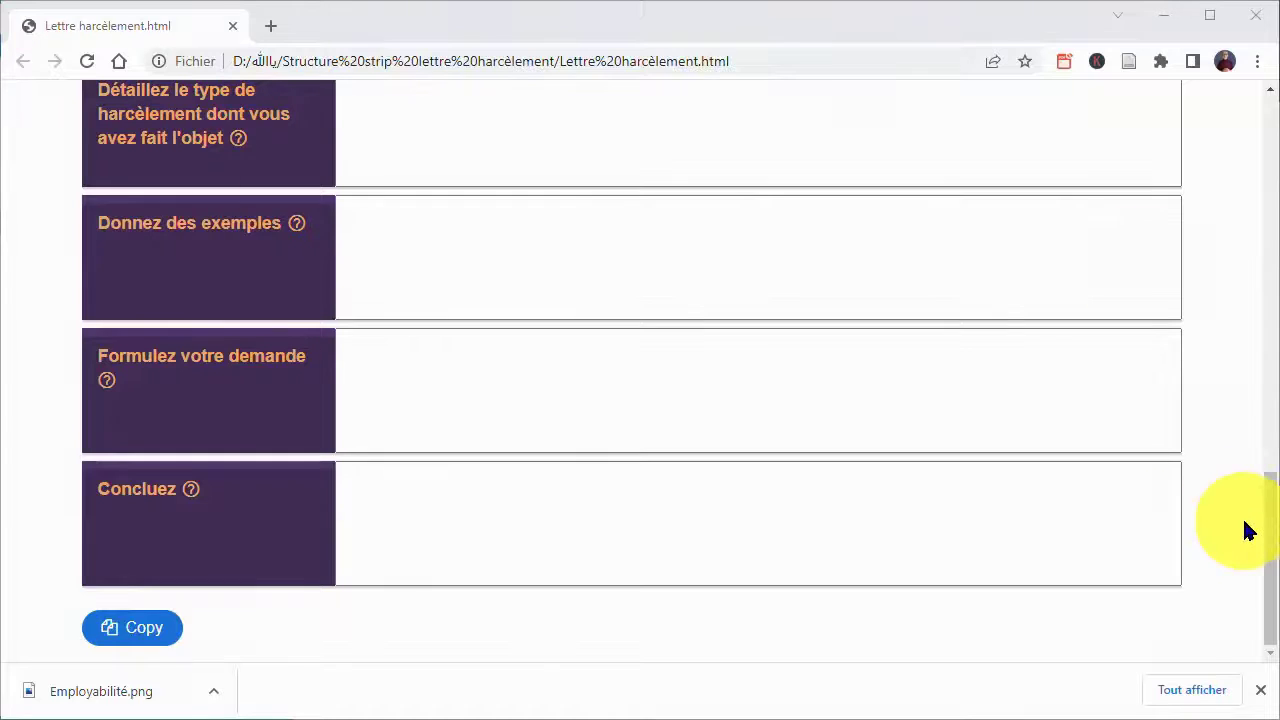
drag(1268, 551, 1275, 183)
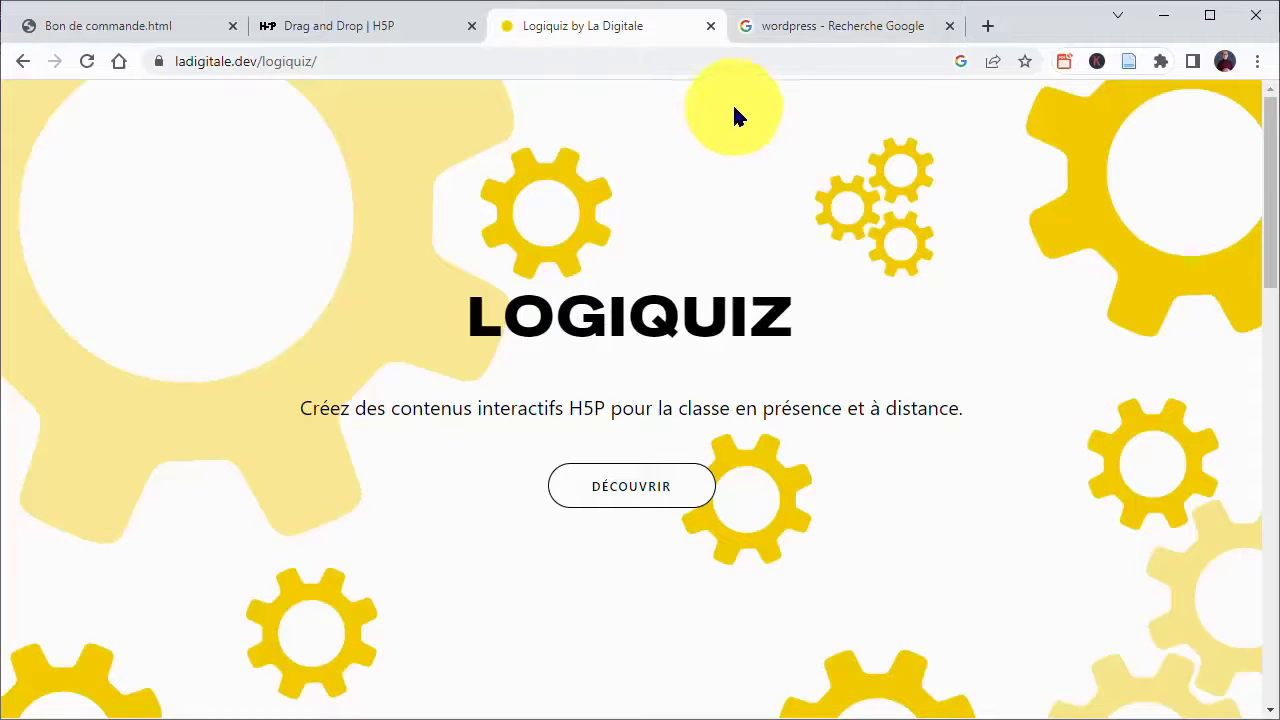
Switch to Lumi and look through the available H5P activity types, listing them from A to Z
click(818, 30)
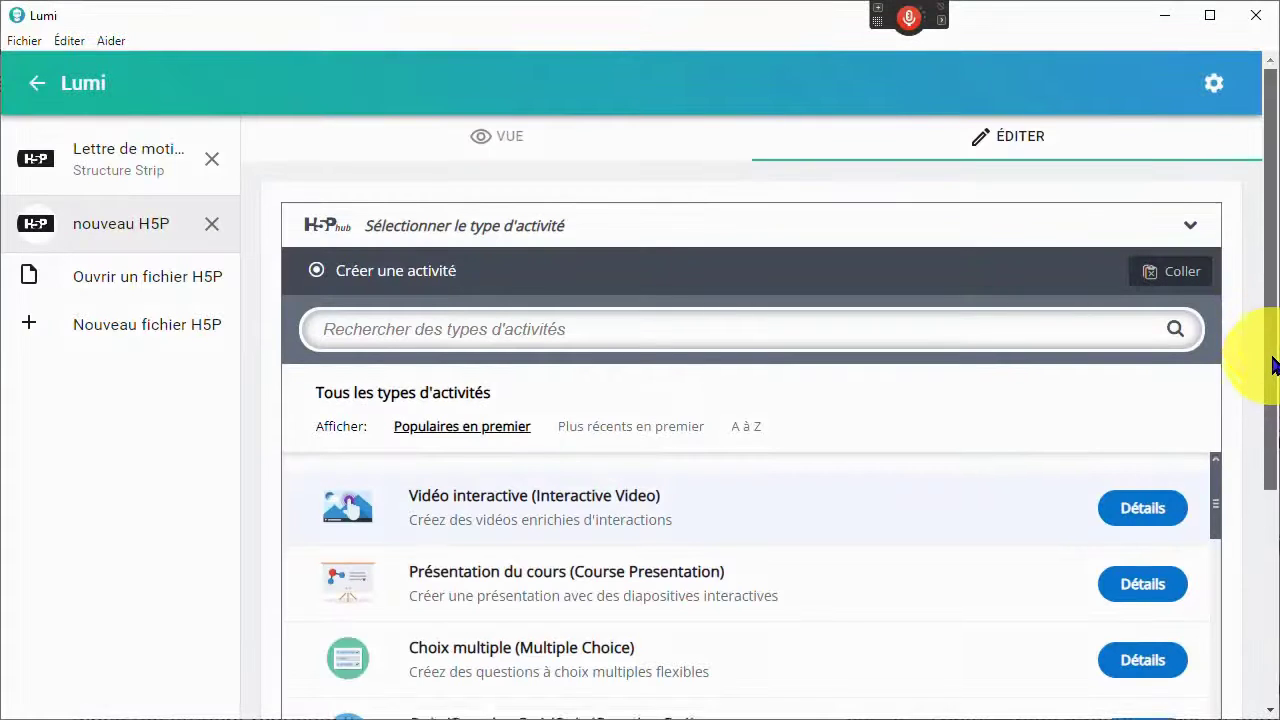
drag(1274, 363, 1266, 529)
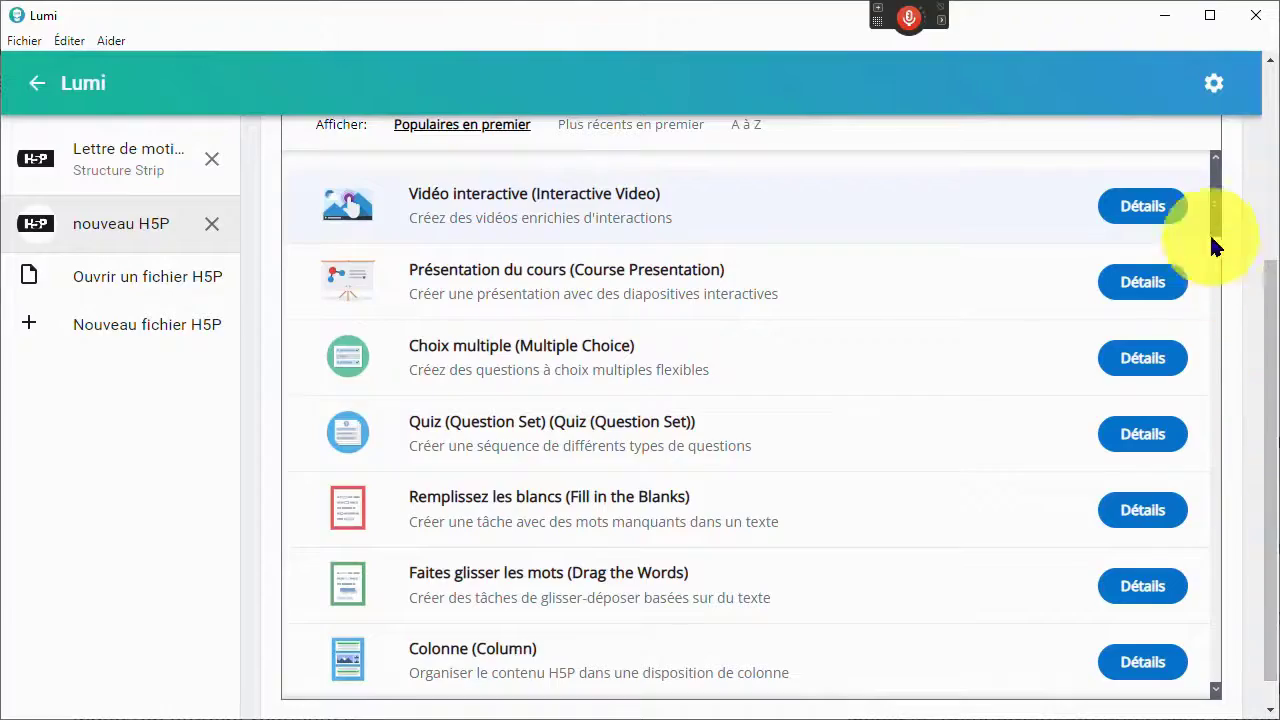
drag(1215, 216, 1224, 183)
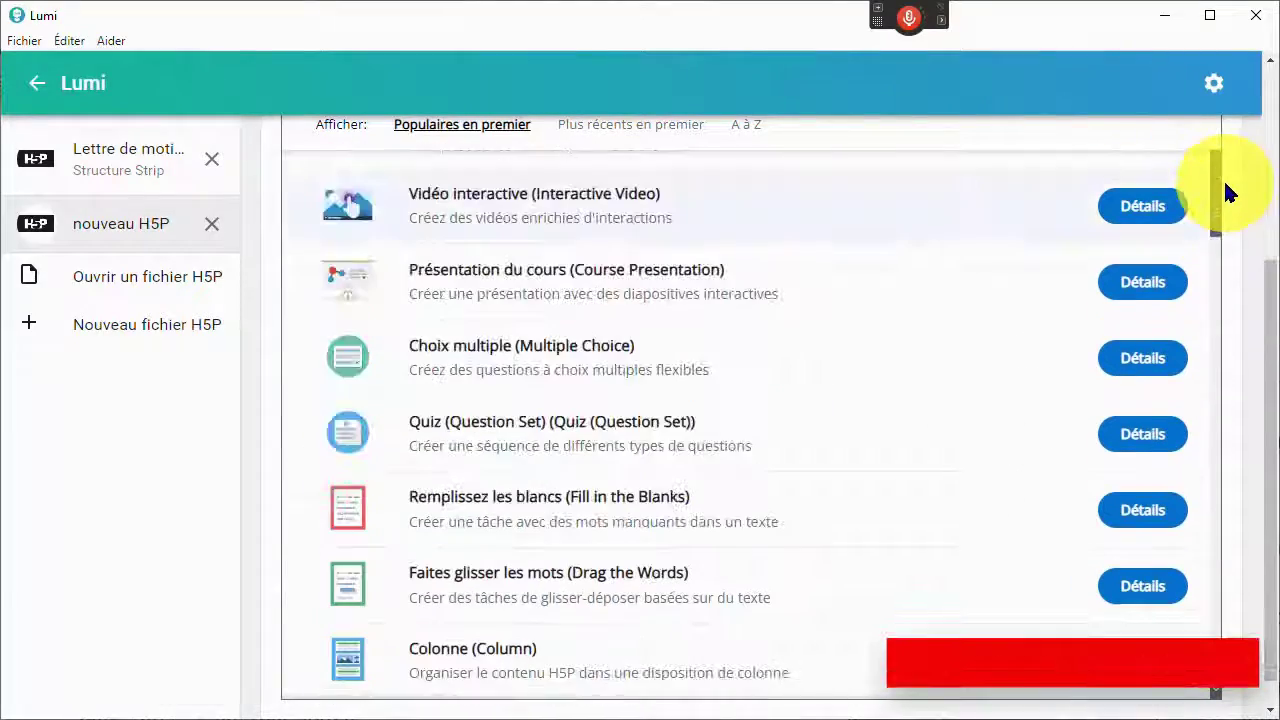
drag(1271, 323, 1268, 127)
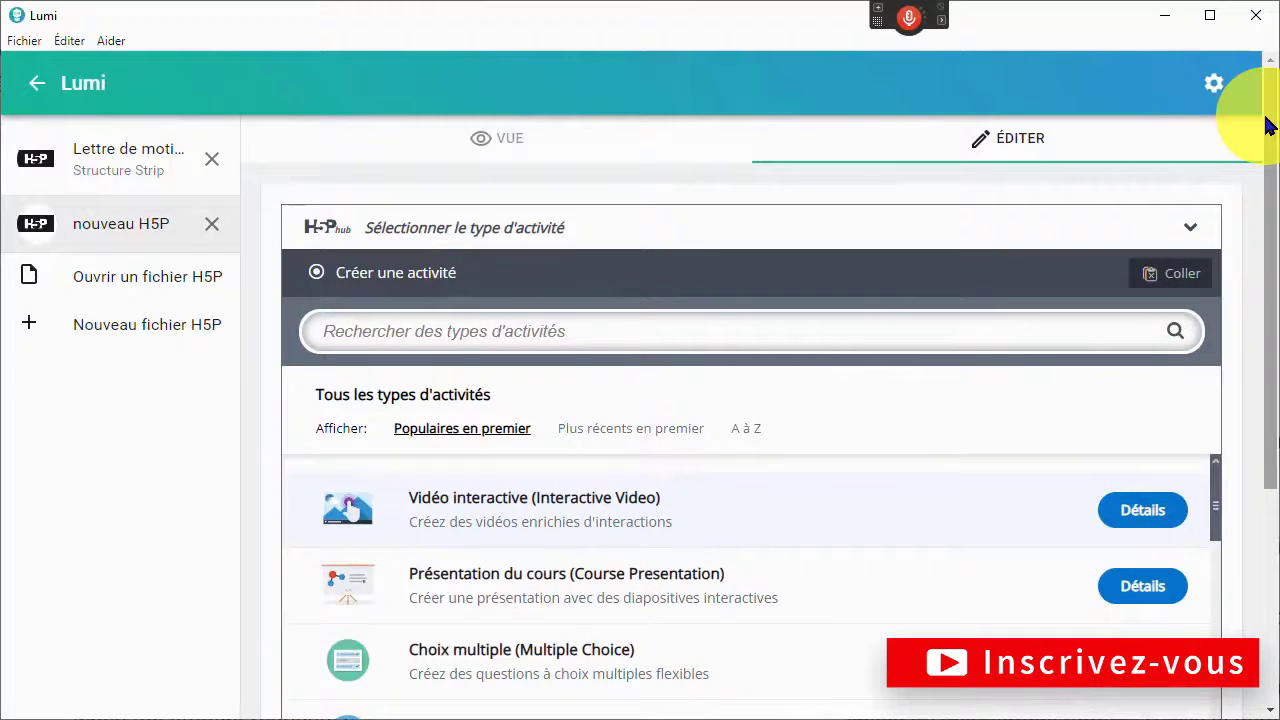
click(529, 333)
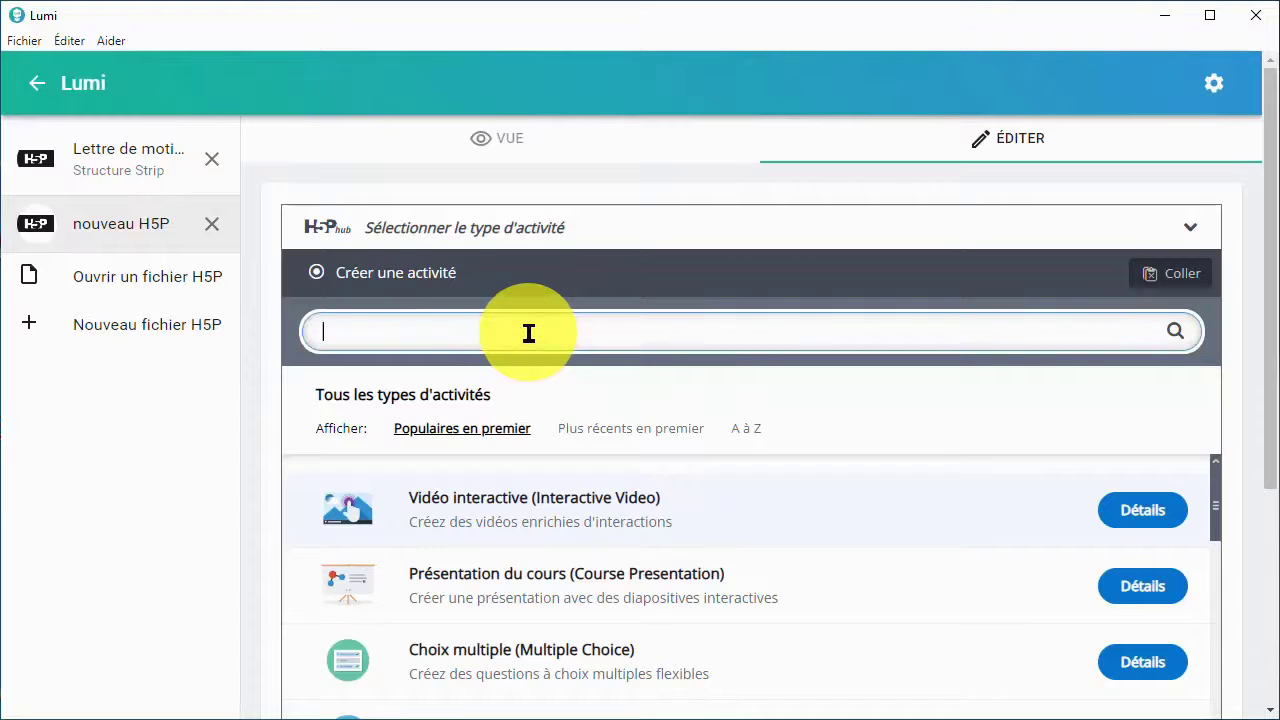
click(748, 430)
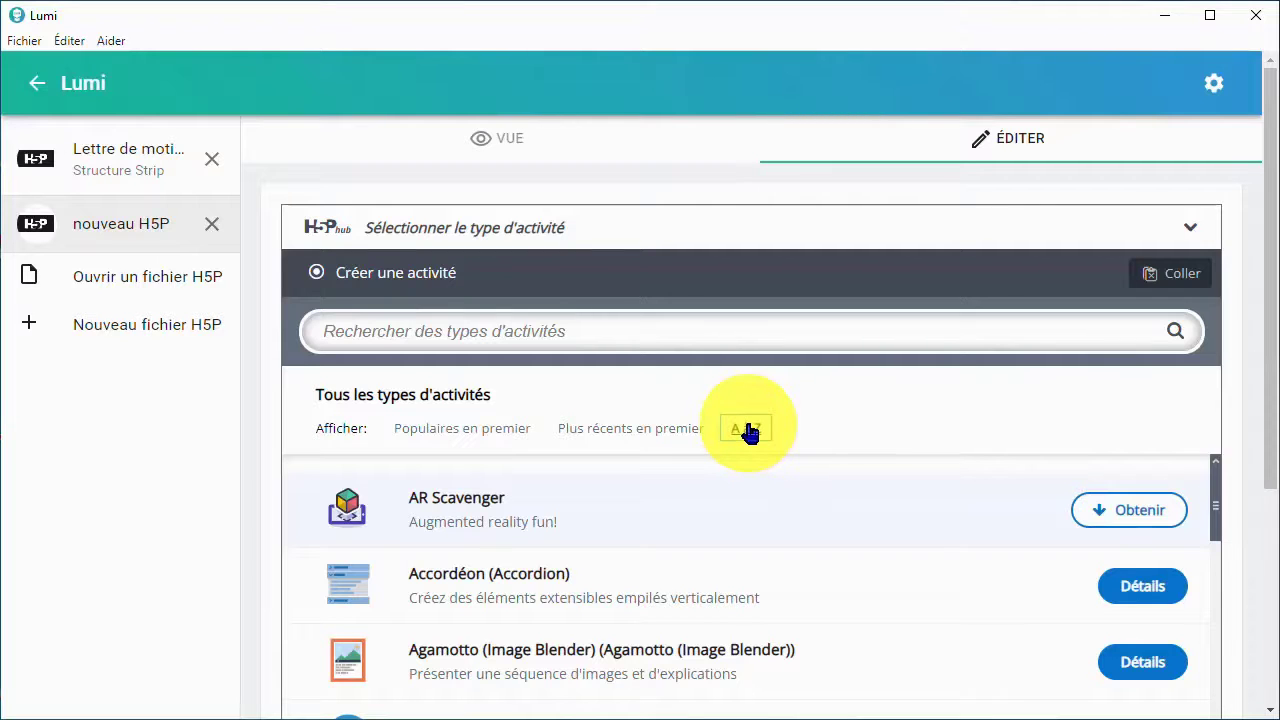
Search the activity types for "stru" and choose Structure Strip
click(682, 341)
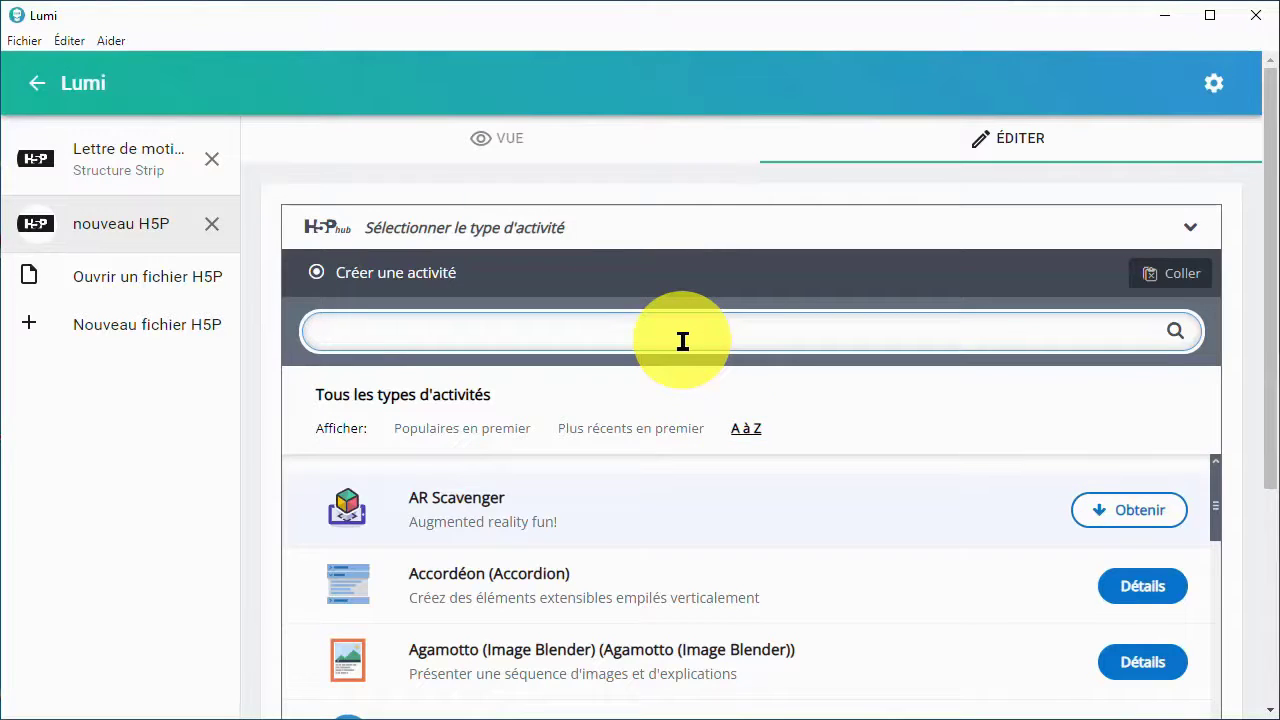
text(stru)
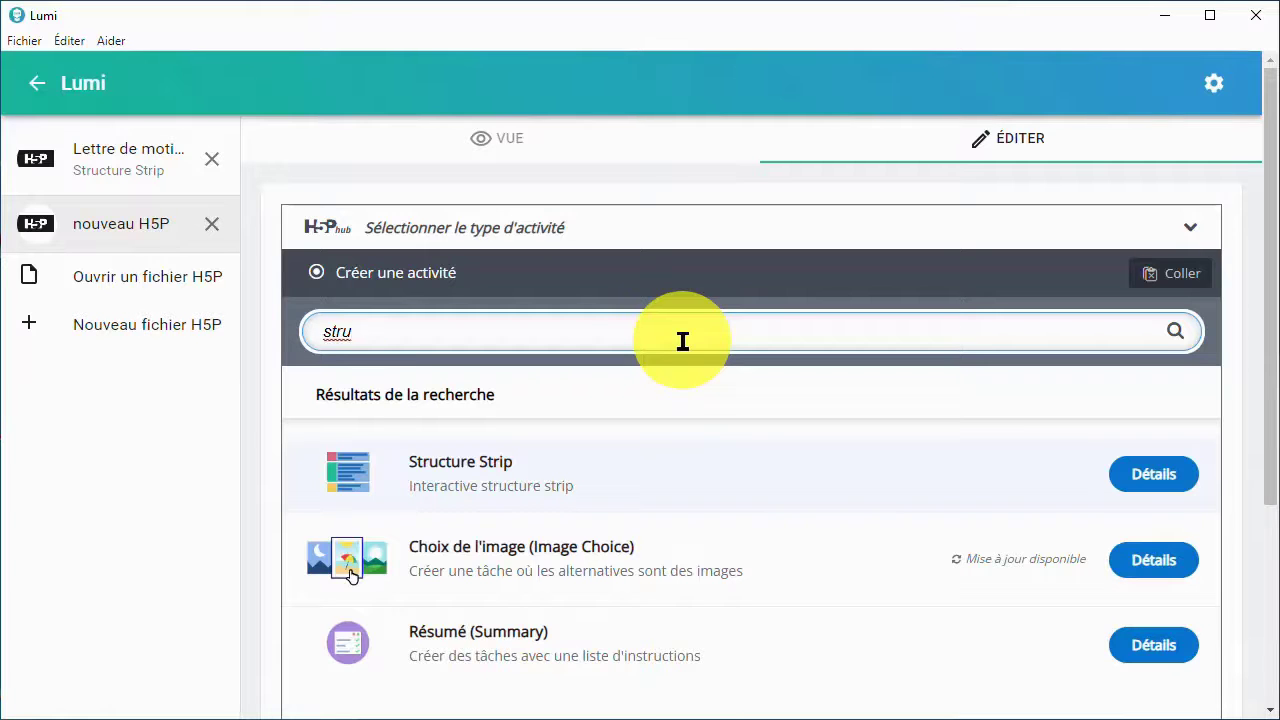
click(543, 470)
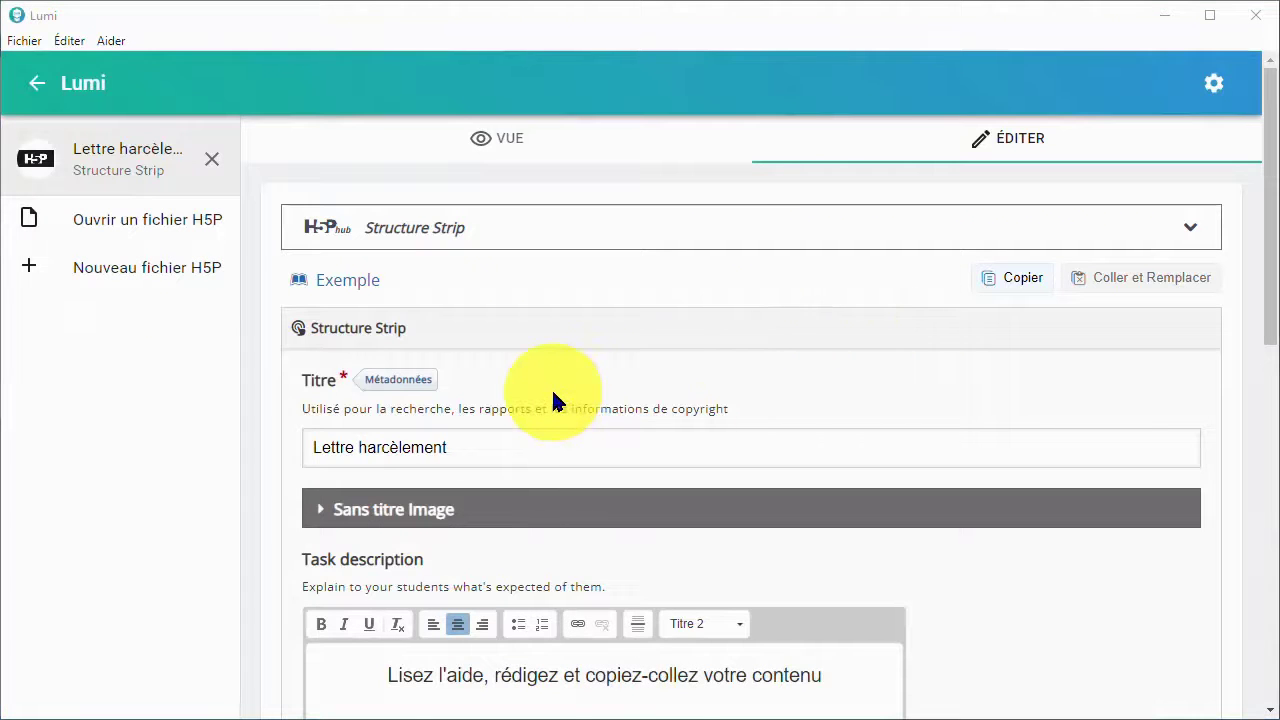
Review the title "Lettre harcèlement" and the image and task description settings of the Structure Strip activity
scroll(534, 369, down, 1)
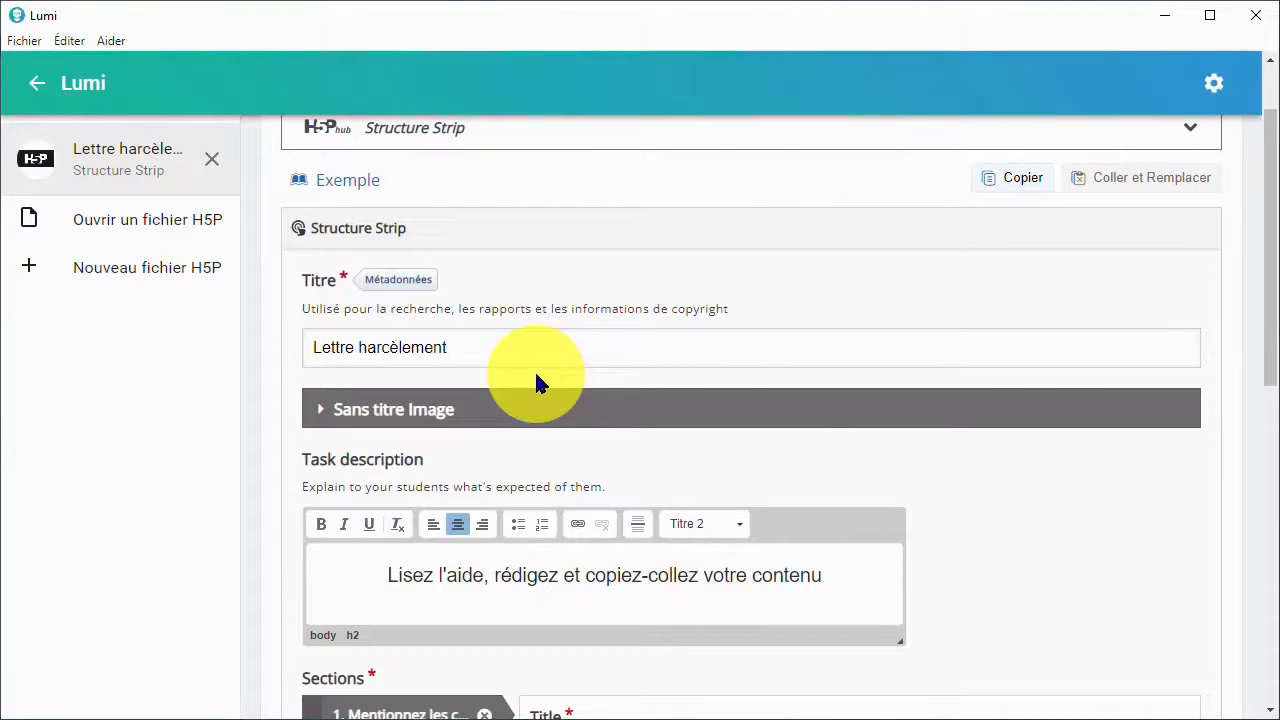
click(475, 346)
drag(475, 346, 306, 340)
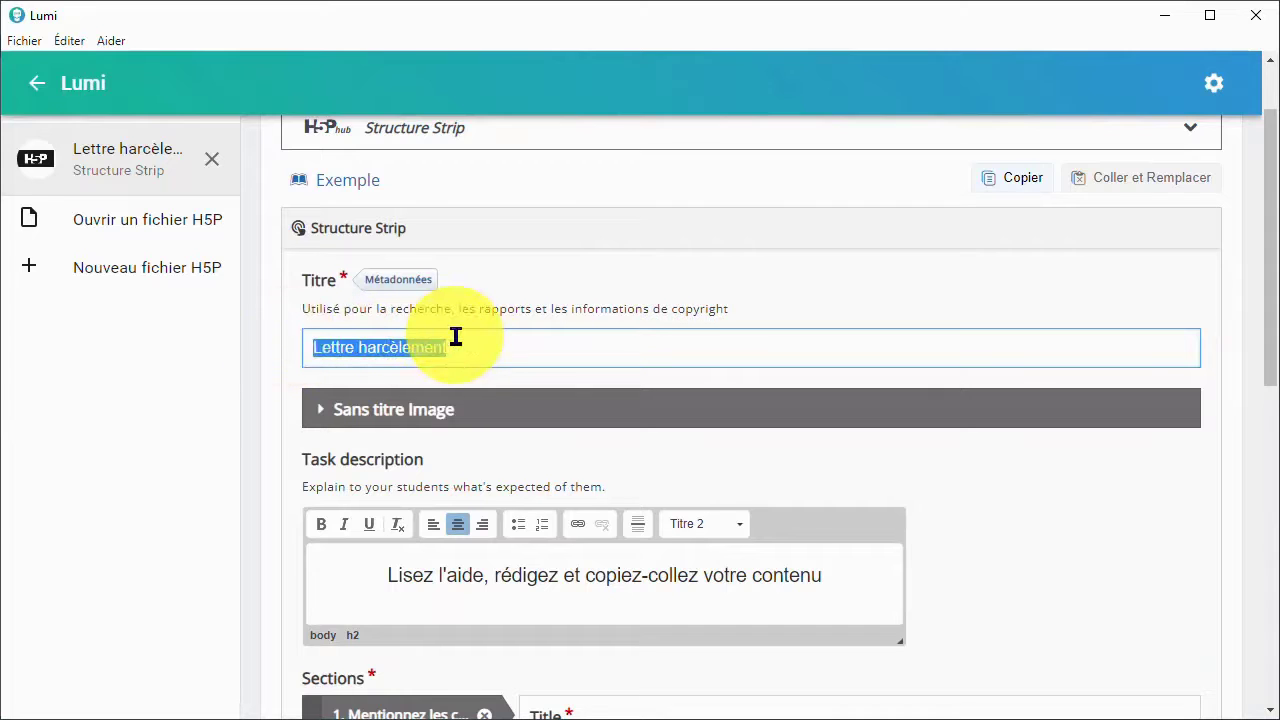
scroll(470, 330, down, 1)
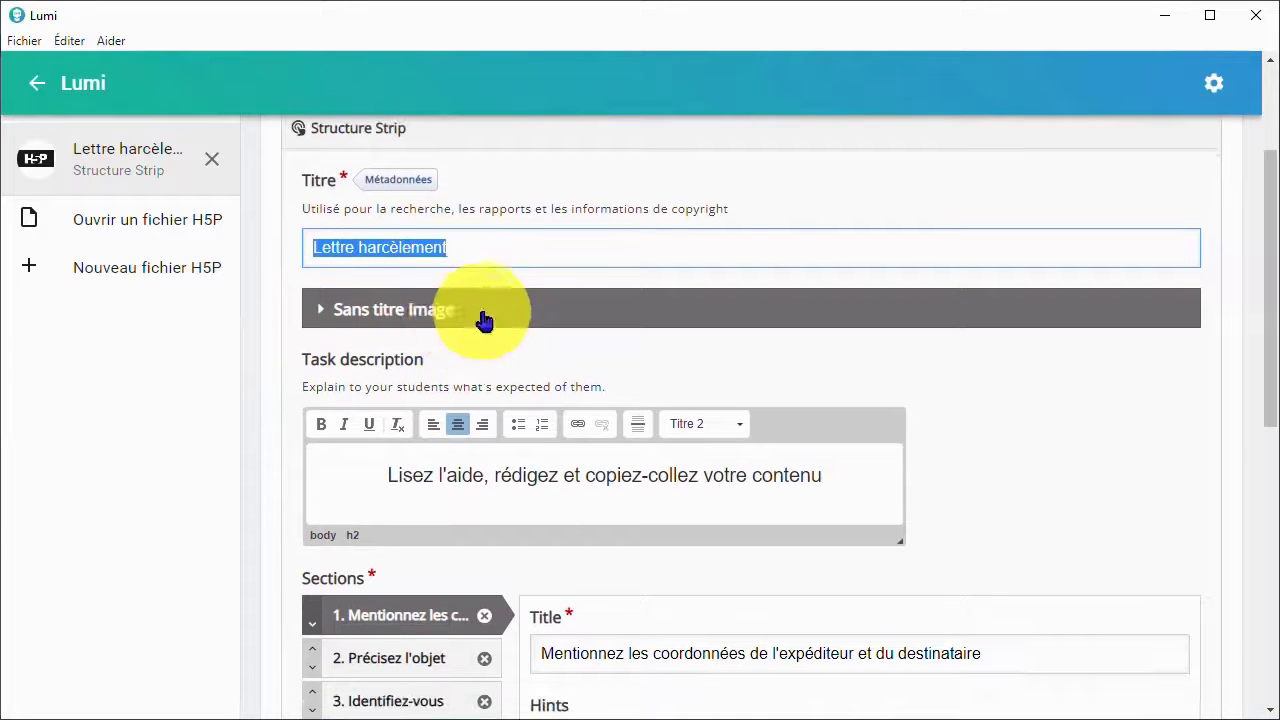
click(495, 258)
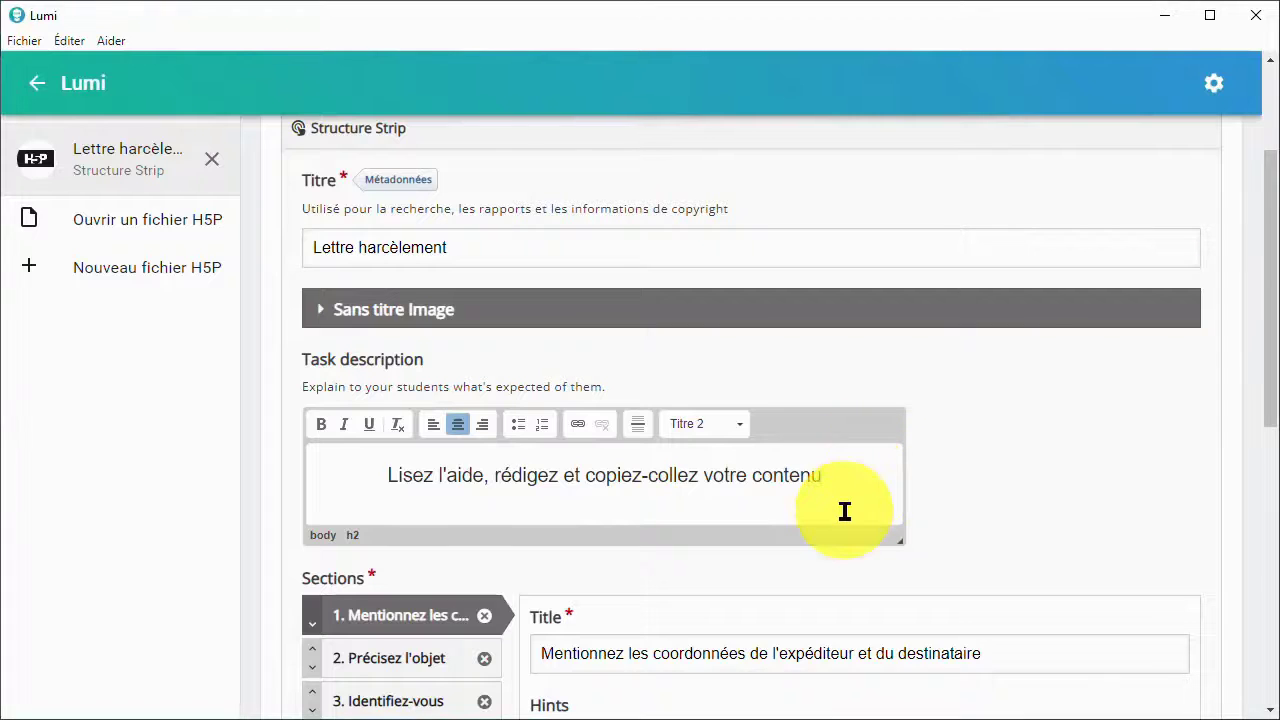
Try the Titre 3 paragraph format on the task description and switch it back to Titre 2
drag(846, 479, 374, 477)
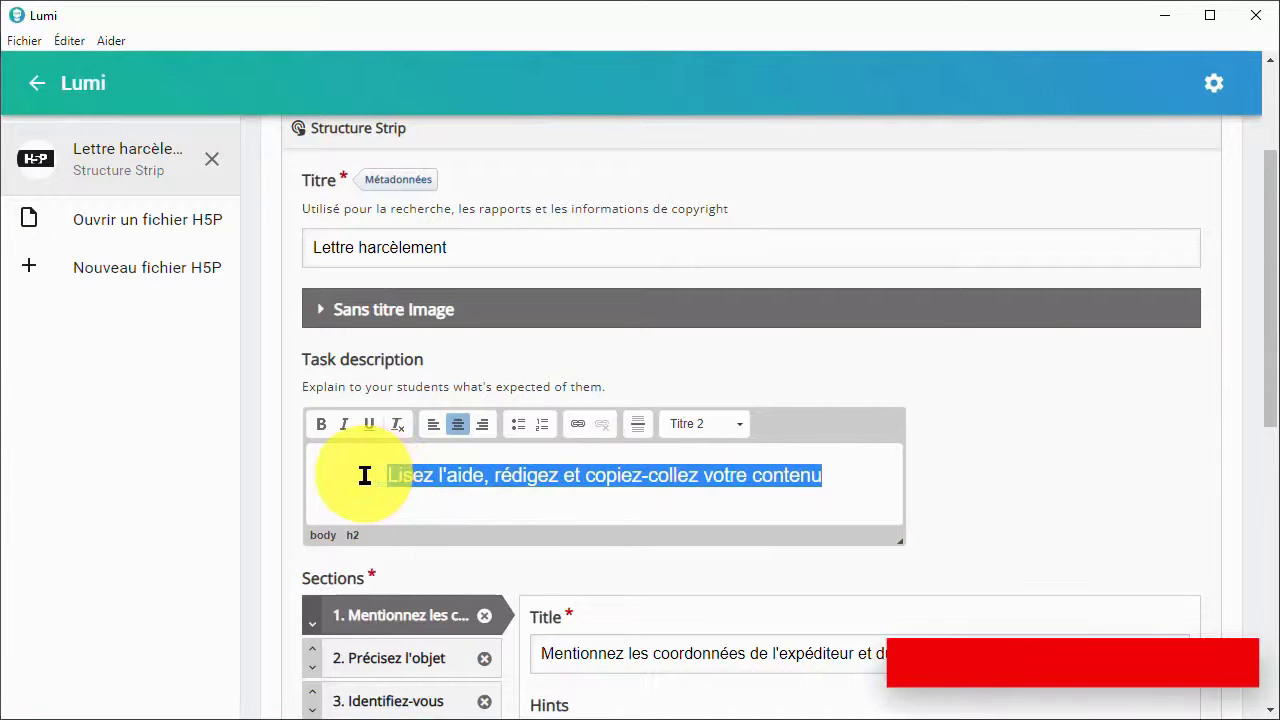
click(741, 426)
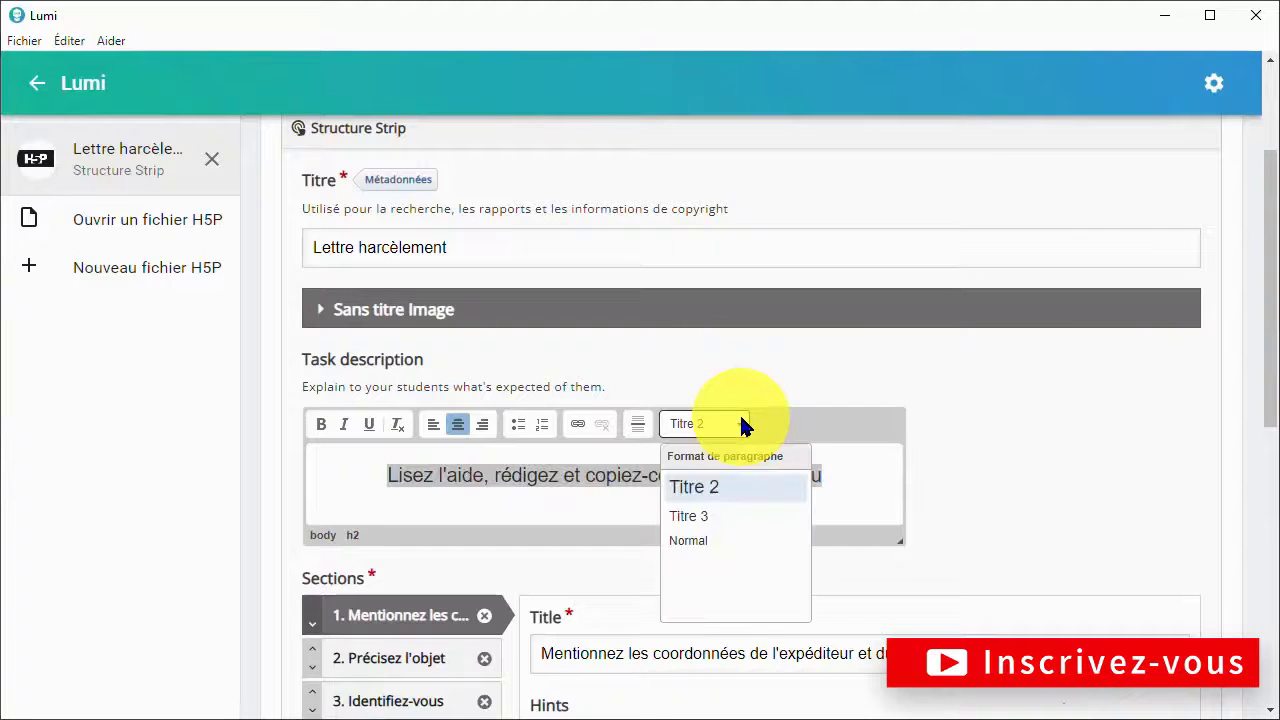
click(718, 517)
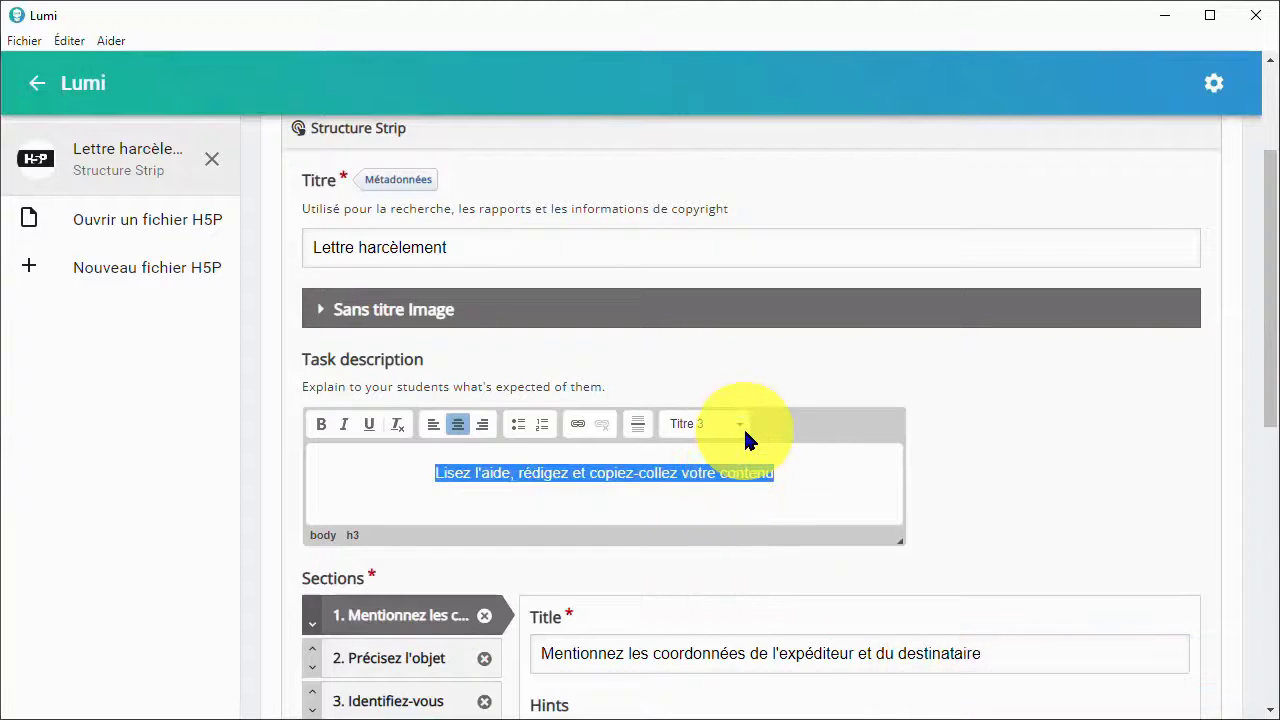
click(743, 420)
click(709, 486)
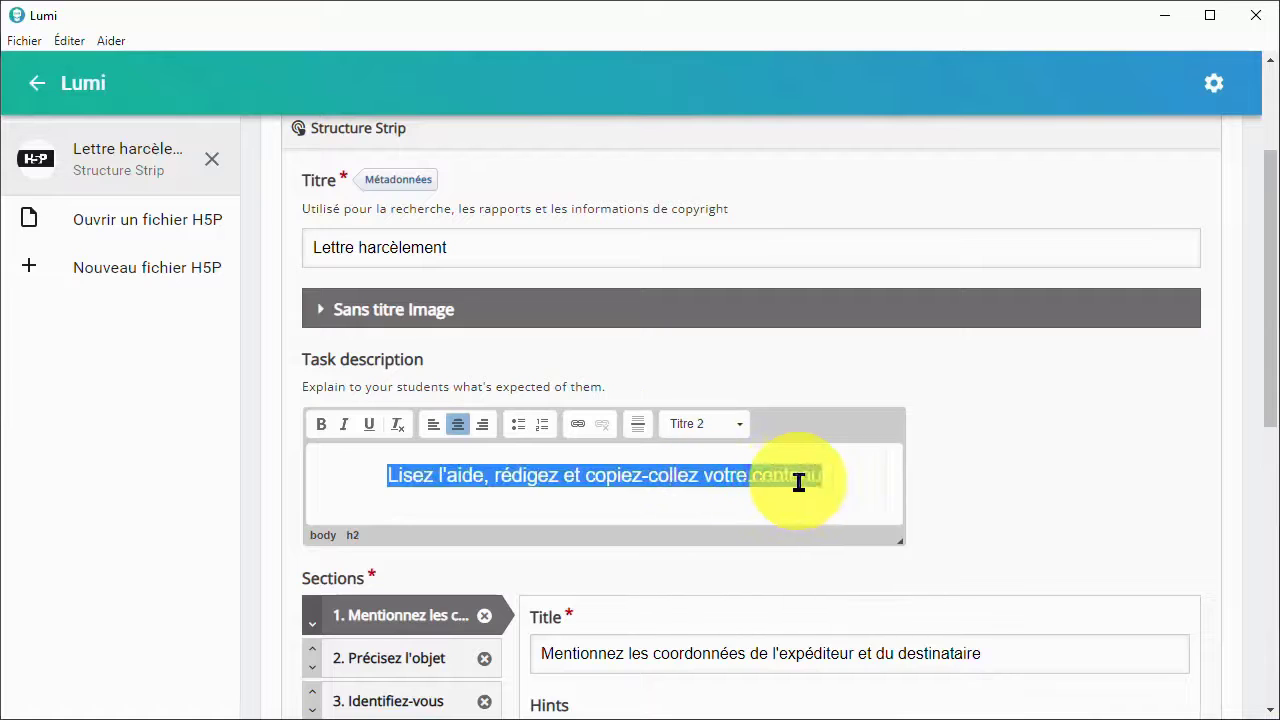
click(884, 487)
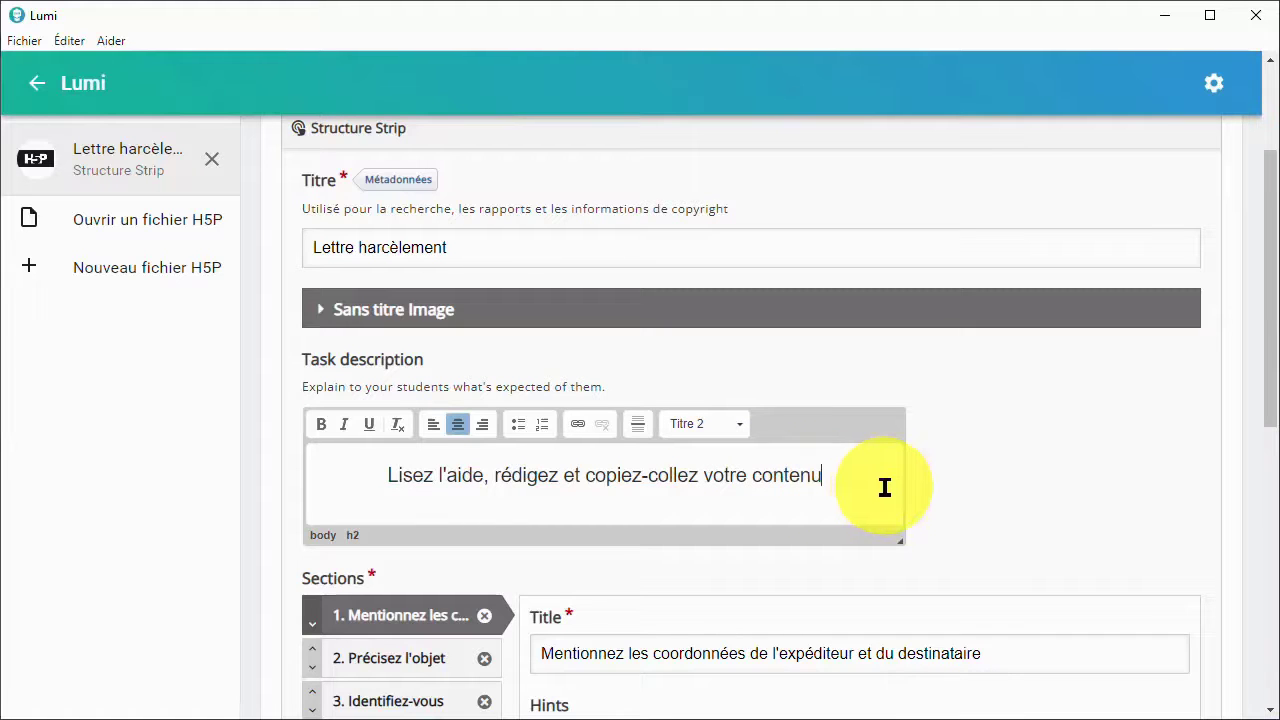
Open the sections "Identifiez-vous" and "Détaillez le type de harcèlement dont vous avez fait l'objet" to examine their titles and hints
scroll(386, 426, down, 3)
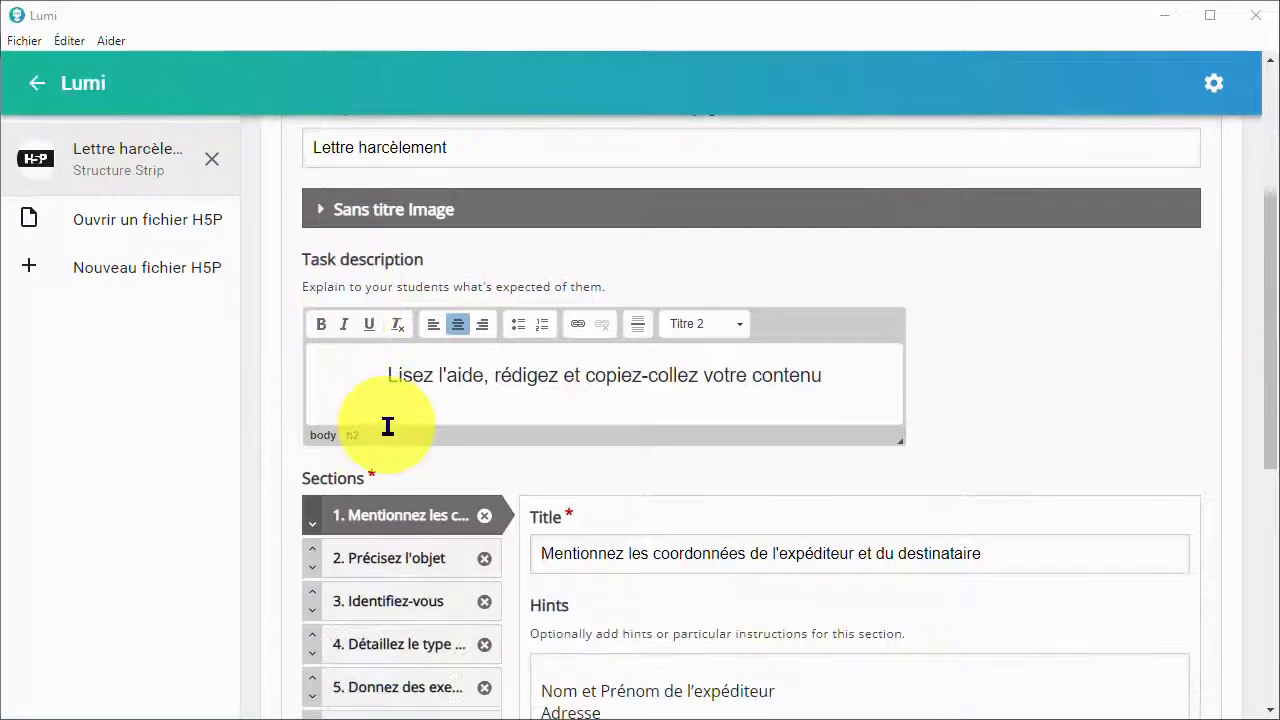
click(393, 362)
click(387, 353)
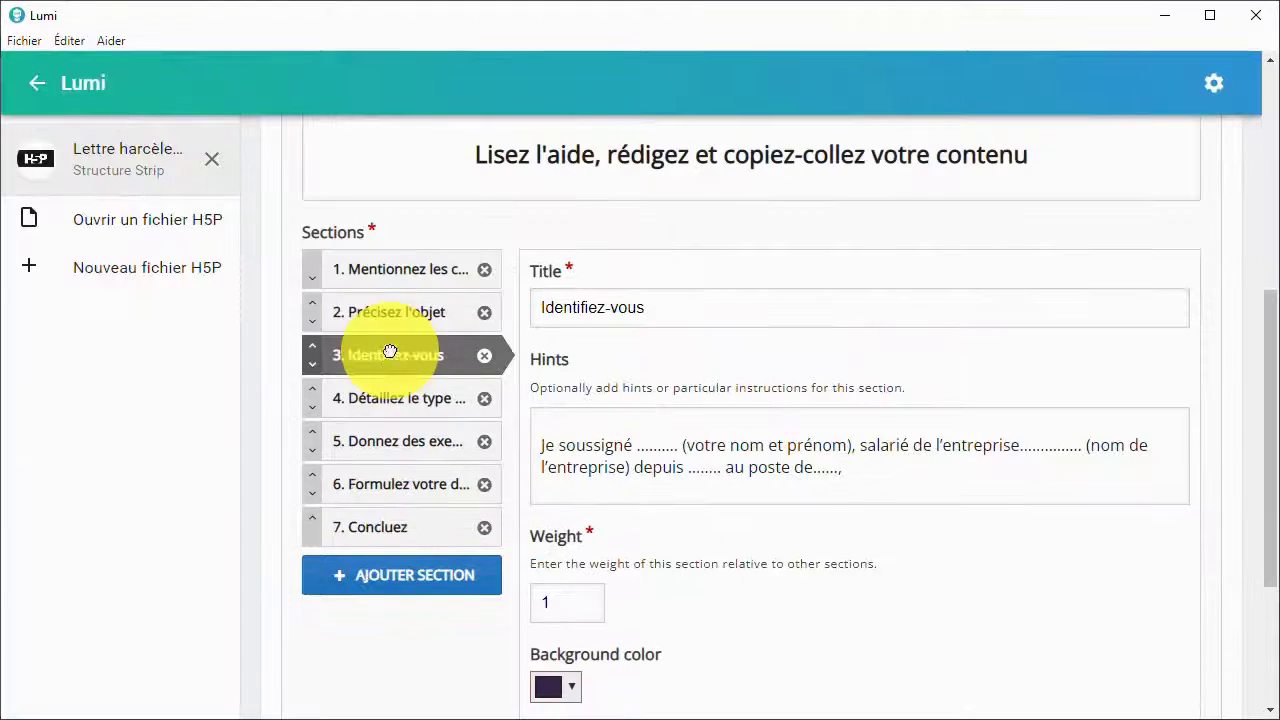
click(395, 402)
Preview the harassment letter activity and look through its header and writing sections
scroll(398, 376, up, 3)
scroll(398, 376, up, 5)
click(391, 149)
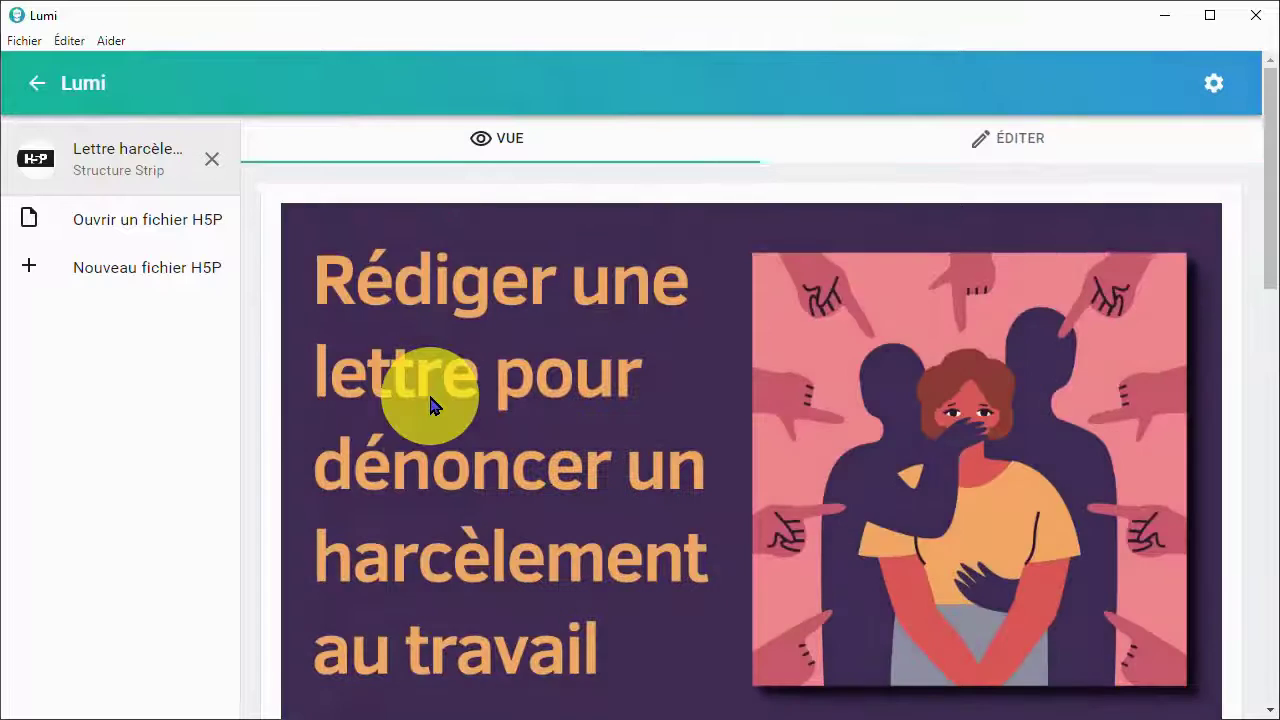
scroll(420, 380, down, 5)
scroll(431, 398, down, 1)
Return to editing the activity and open the section "Mentionnez les coordonnées de l'expéditeur et du destinataire"
click(571, 343)
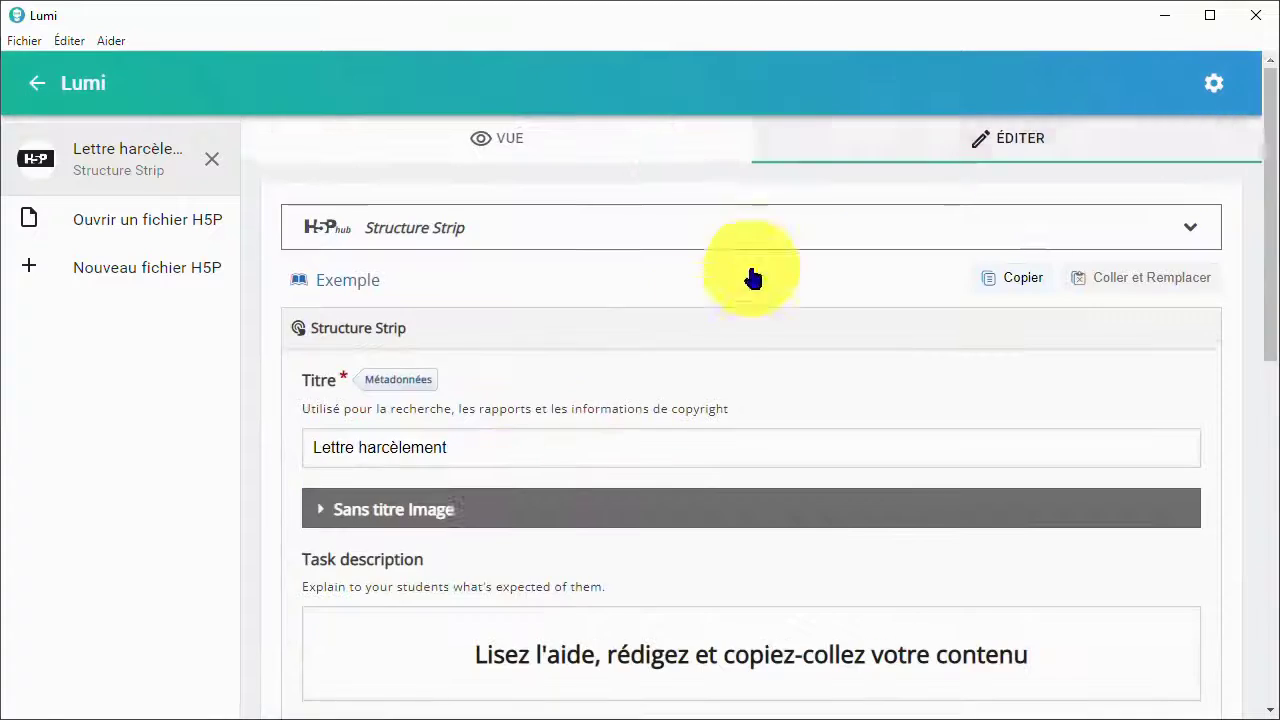
scroll(500, 466, down, 5)
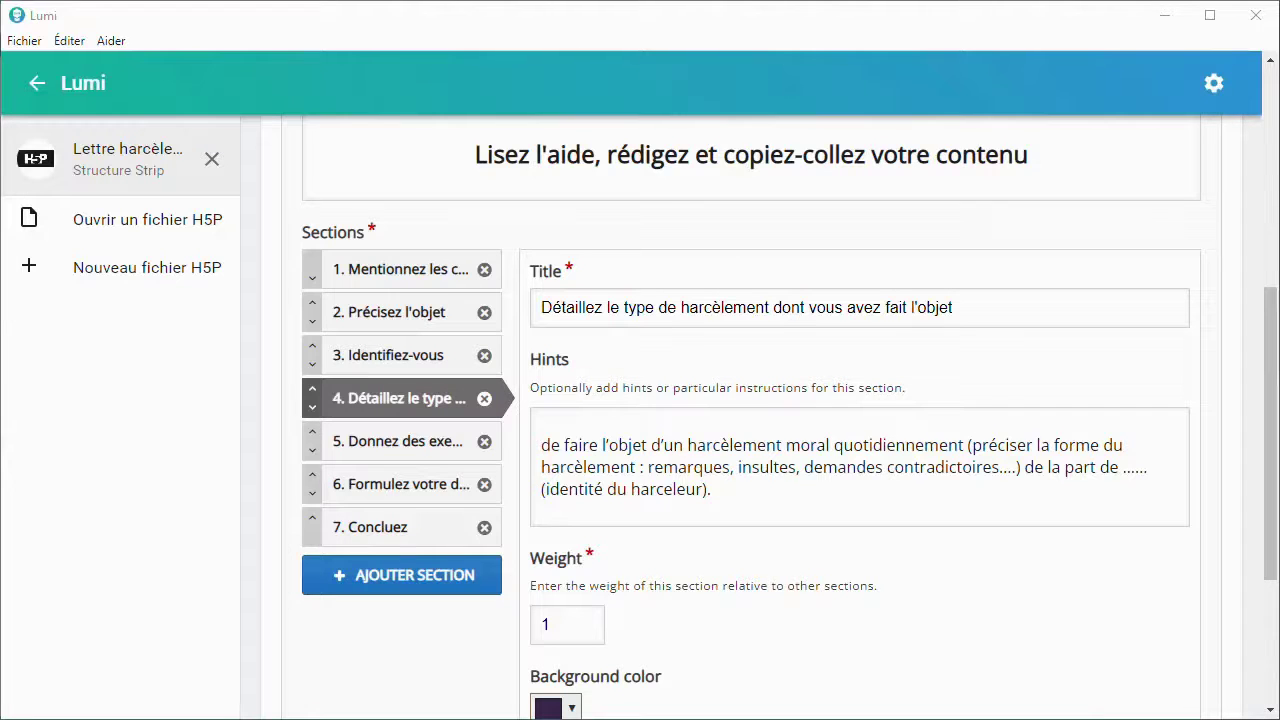
scroll(408, 306, up, 1)
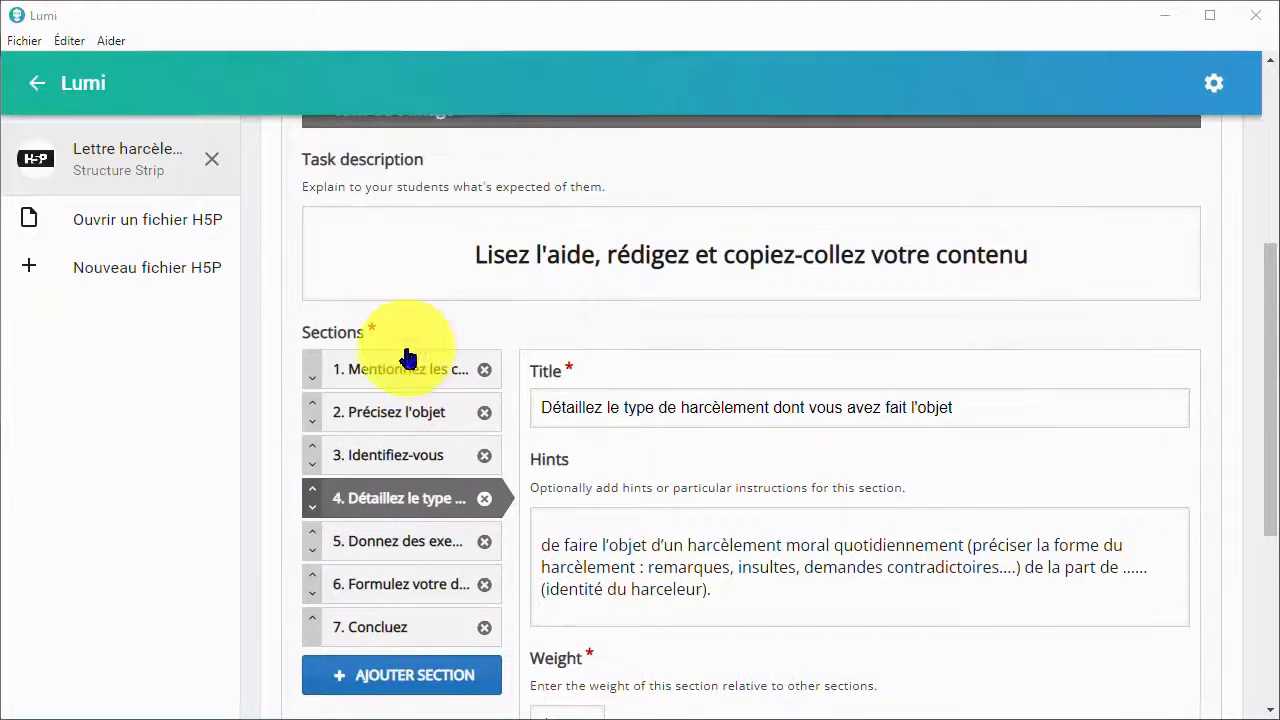
click(401, 368)
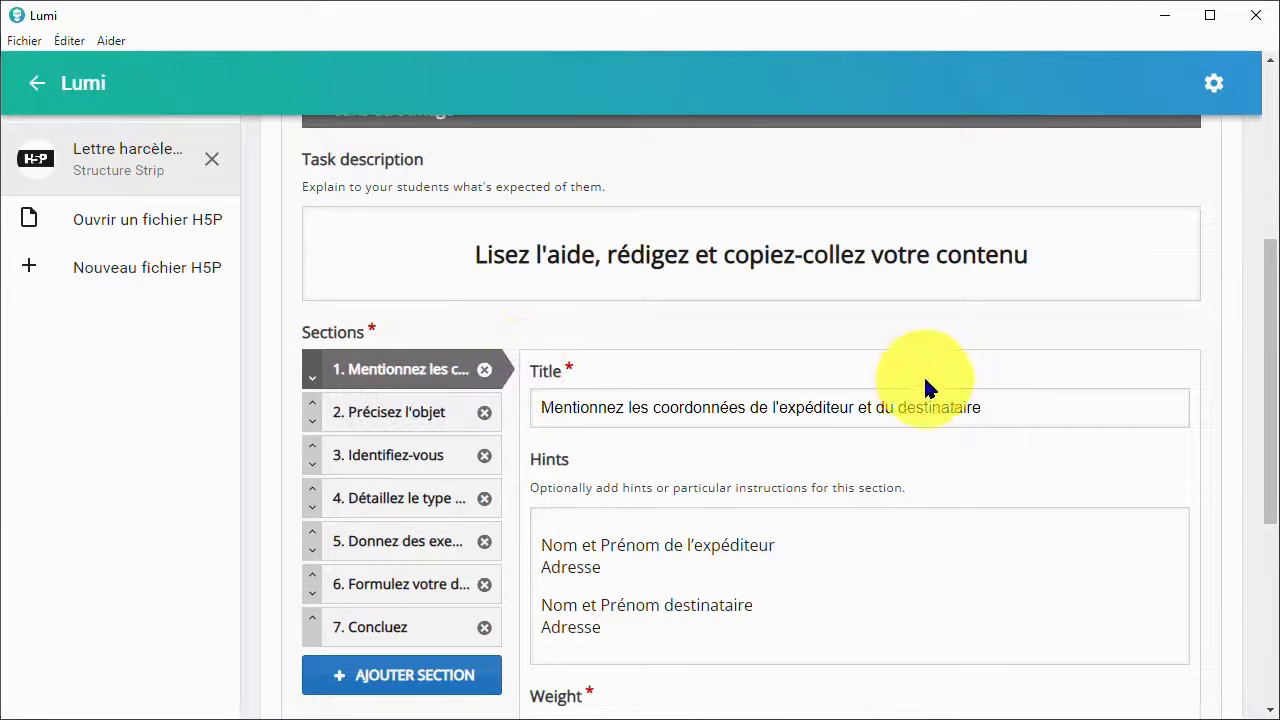
Examine the title and hints of the section "Mentionnez les coordonnées de l'expéditeur et du destinataire", and open the section "Précisez l'objet"
drag(1010, 400, 531, 412)
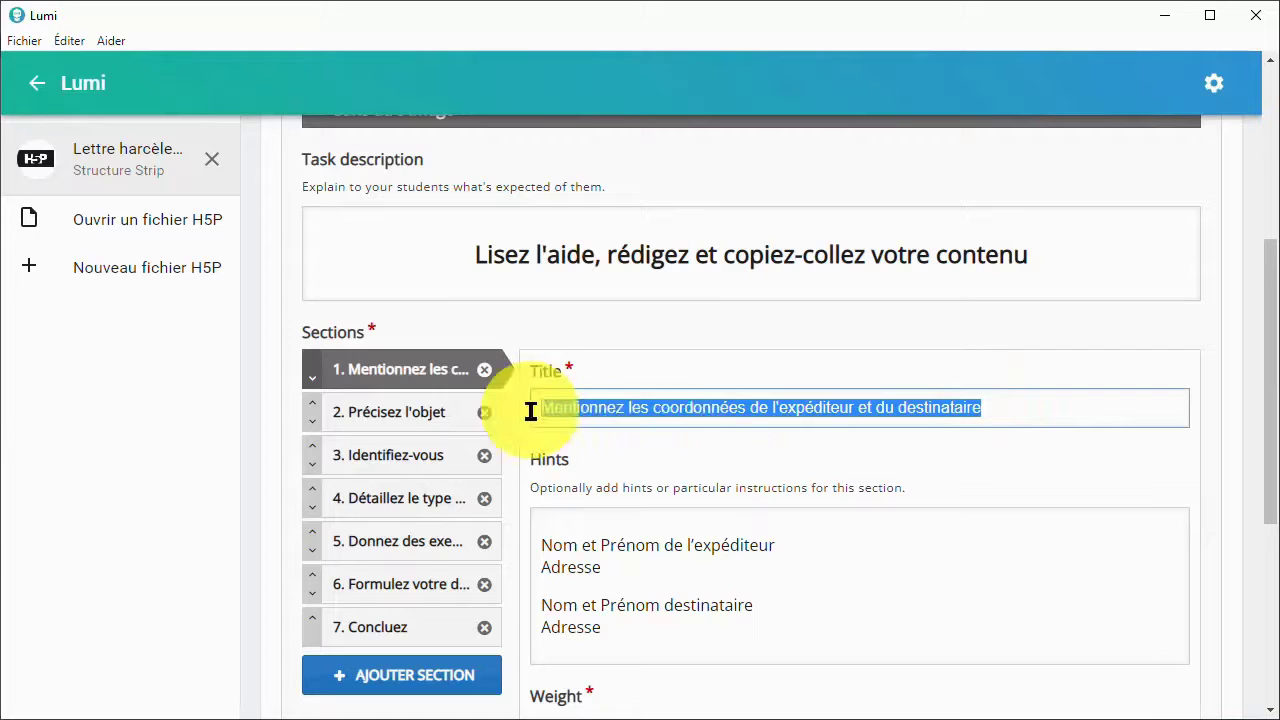
click(763, 439)
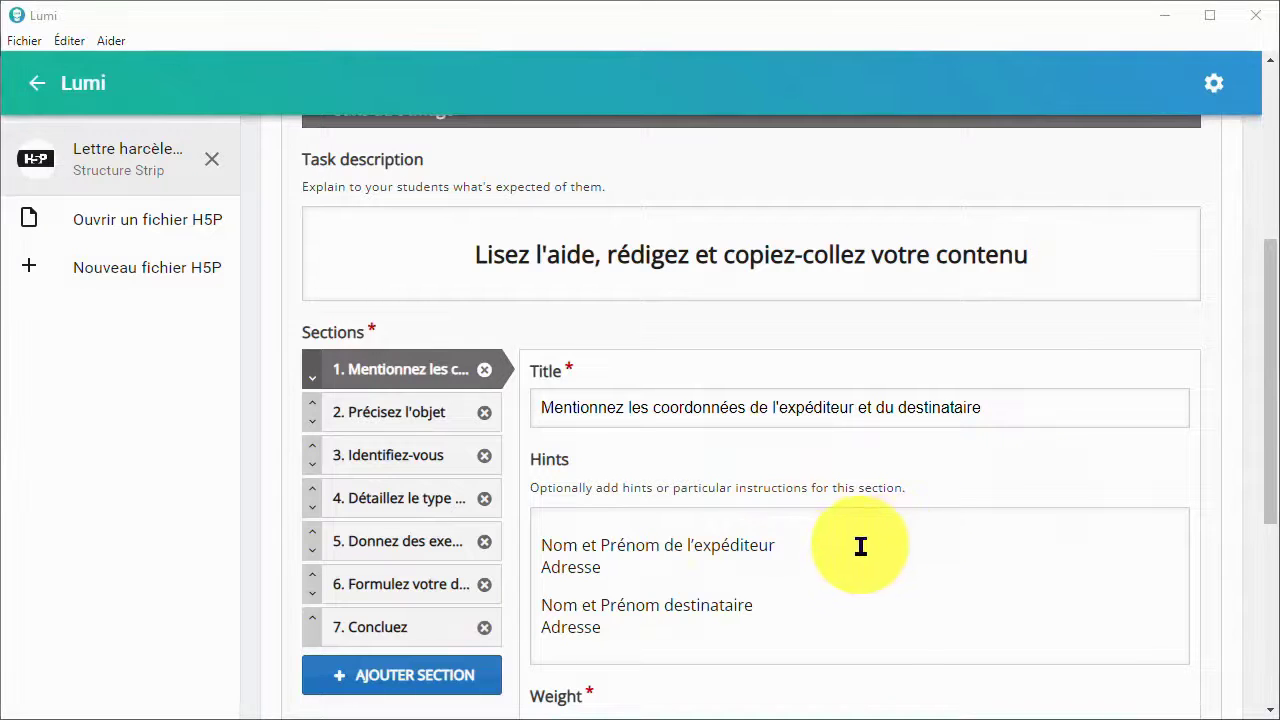
click(797, 547)
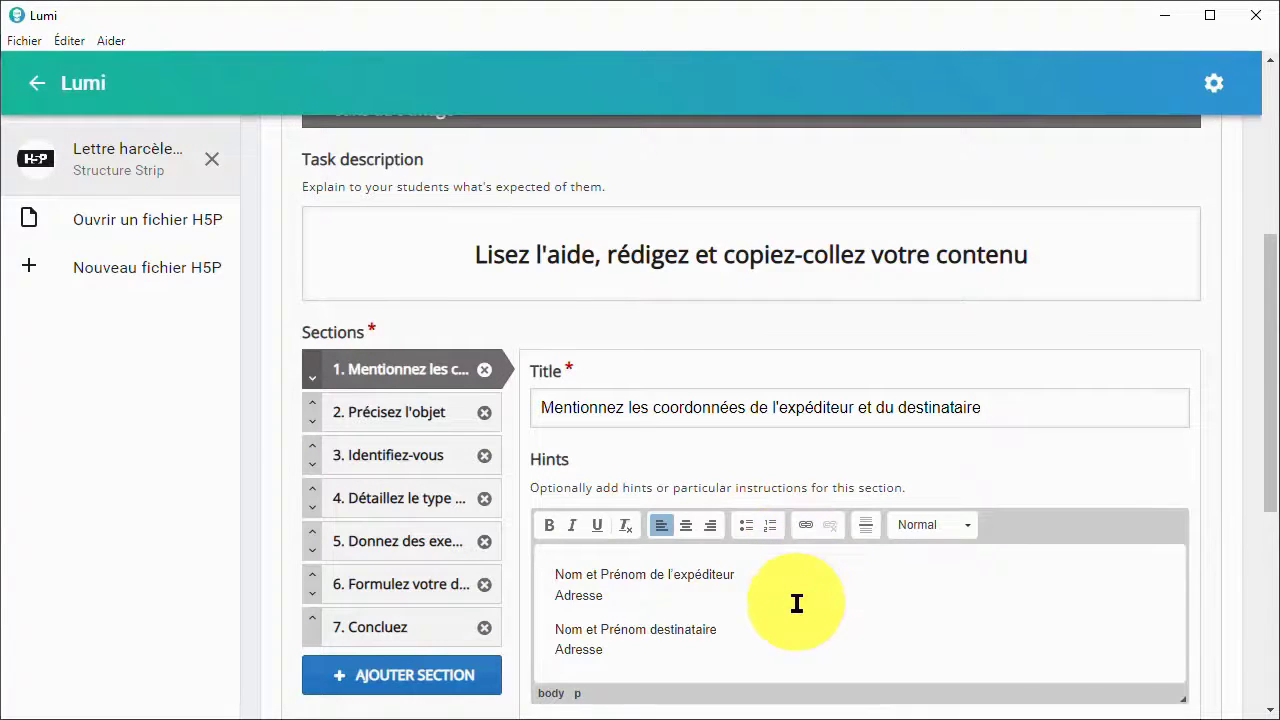
scroll(794, 603, down, 2)
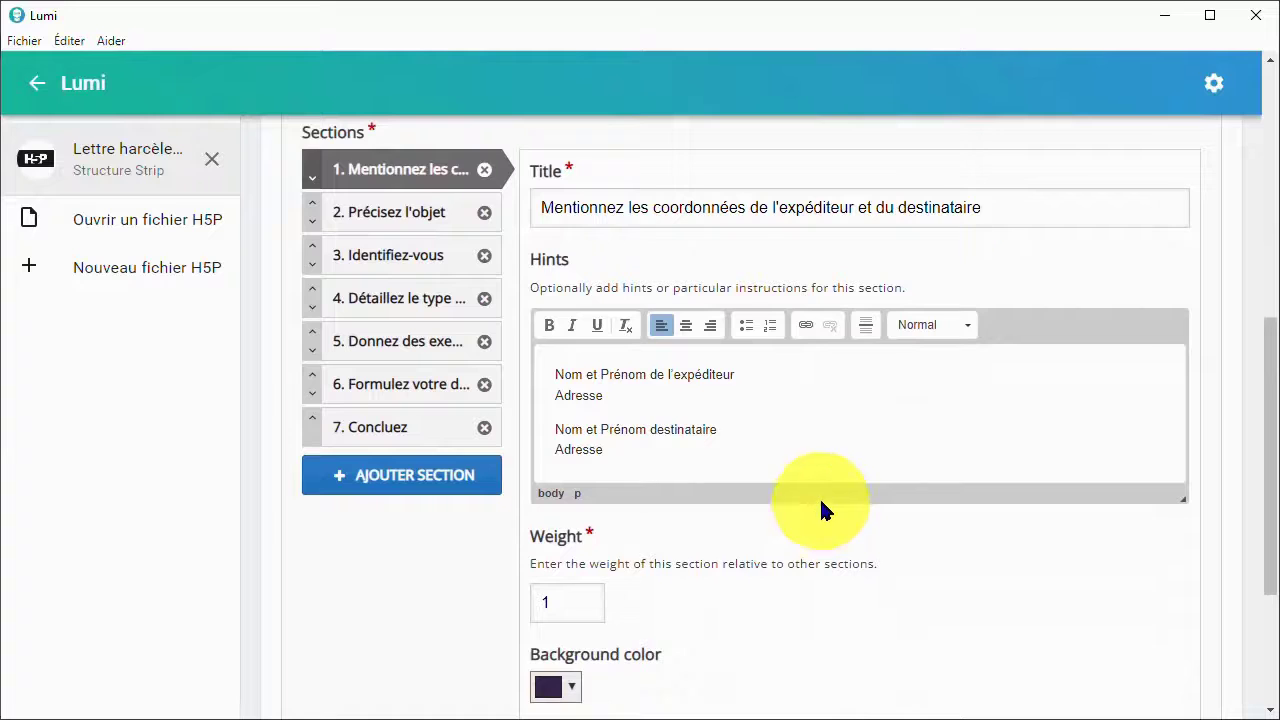
click(388, 213)
click(615, 346)
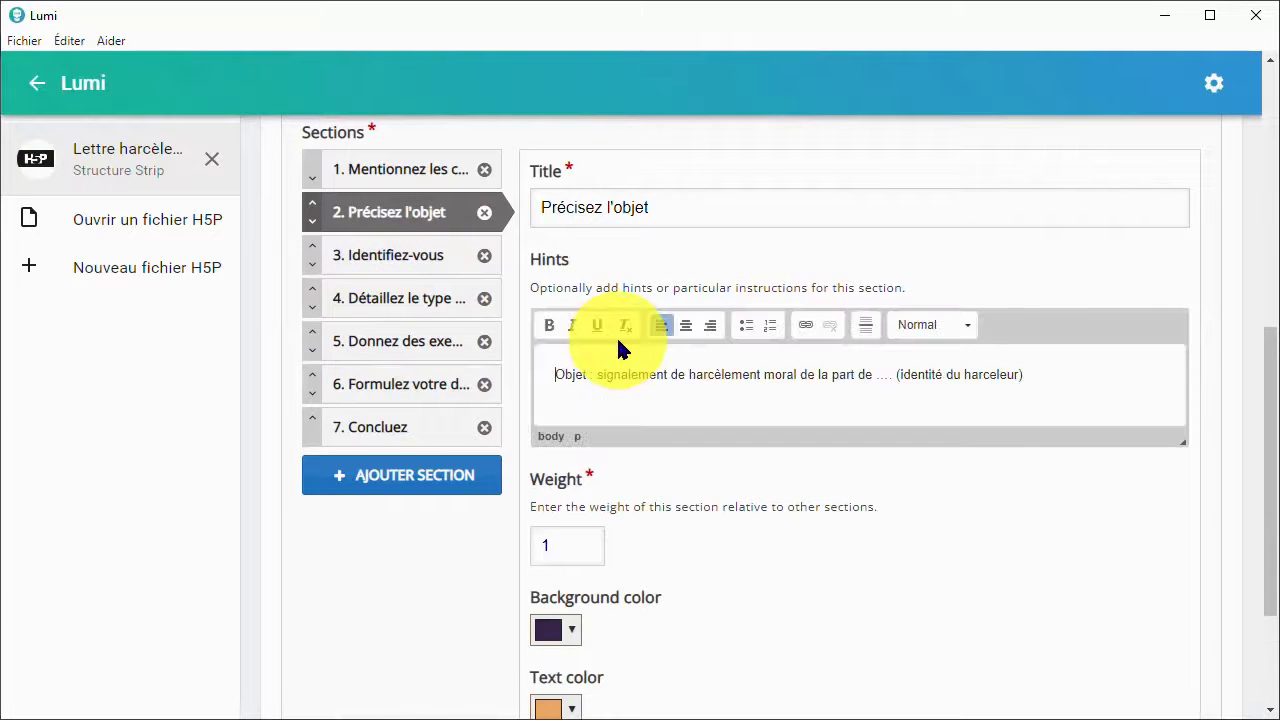
Preview the activity and read the help texts of "Mentionnez les coordonnées de l'expéditeur et du destinataire" and "Précisez l'objet", closing each one
scroll(676, 371, up, 6)
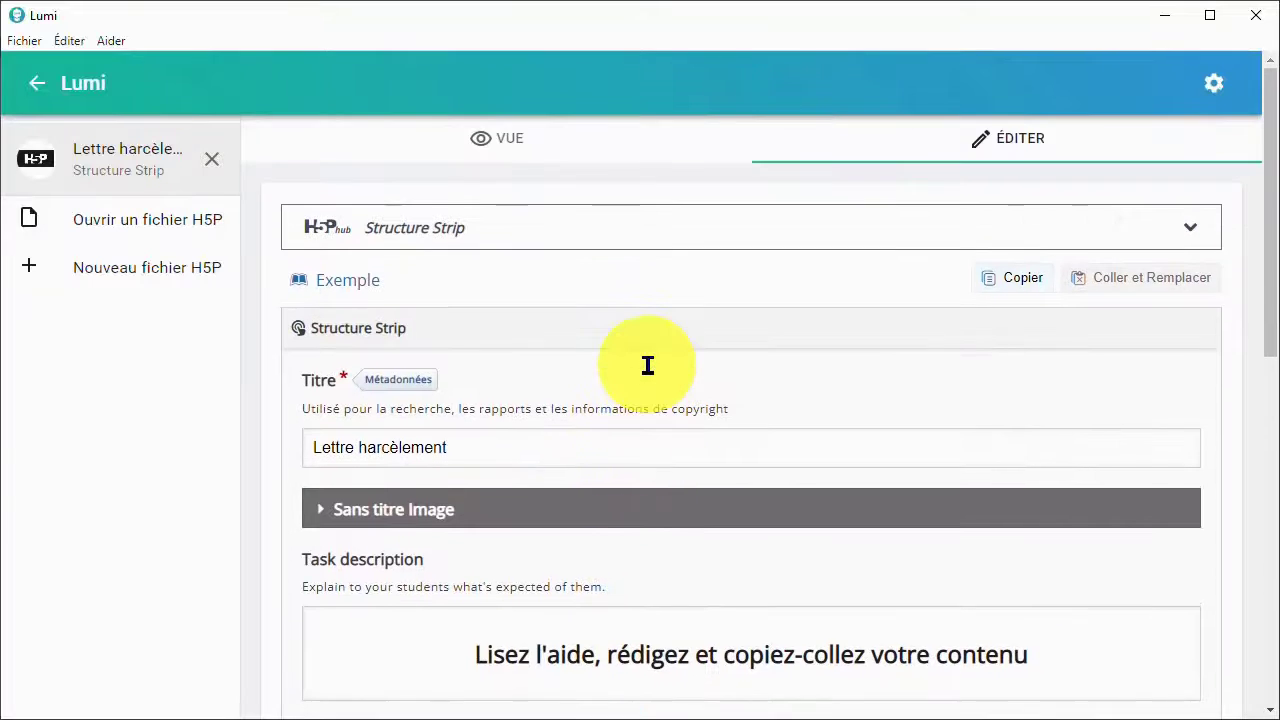
click(571, 147)
scroll(586, 430, down, 8)
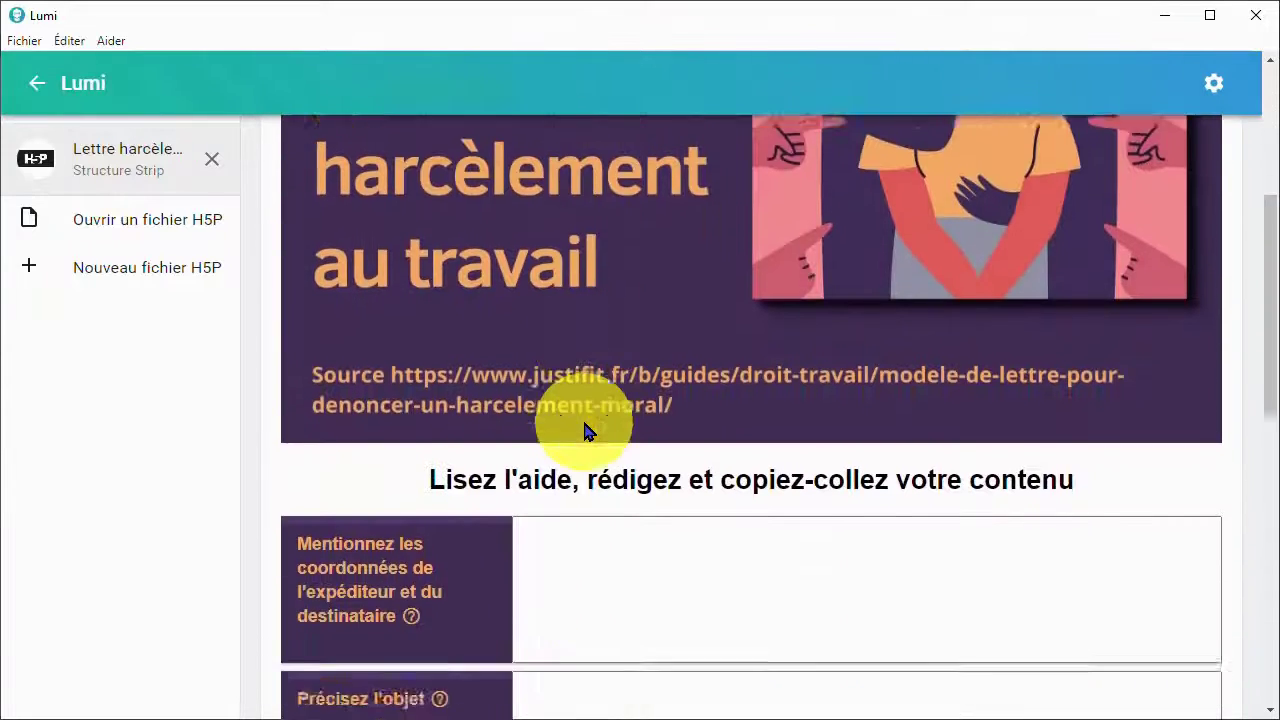
click(412, 304)
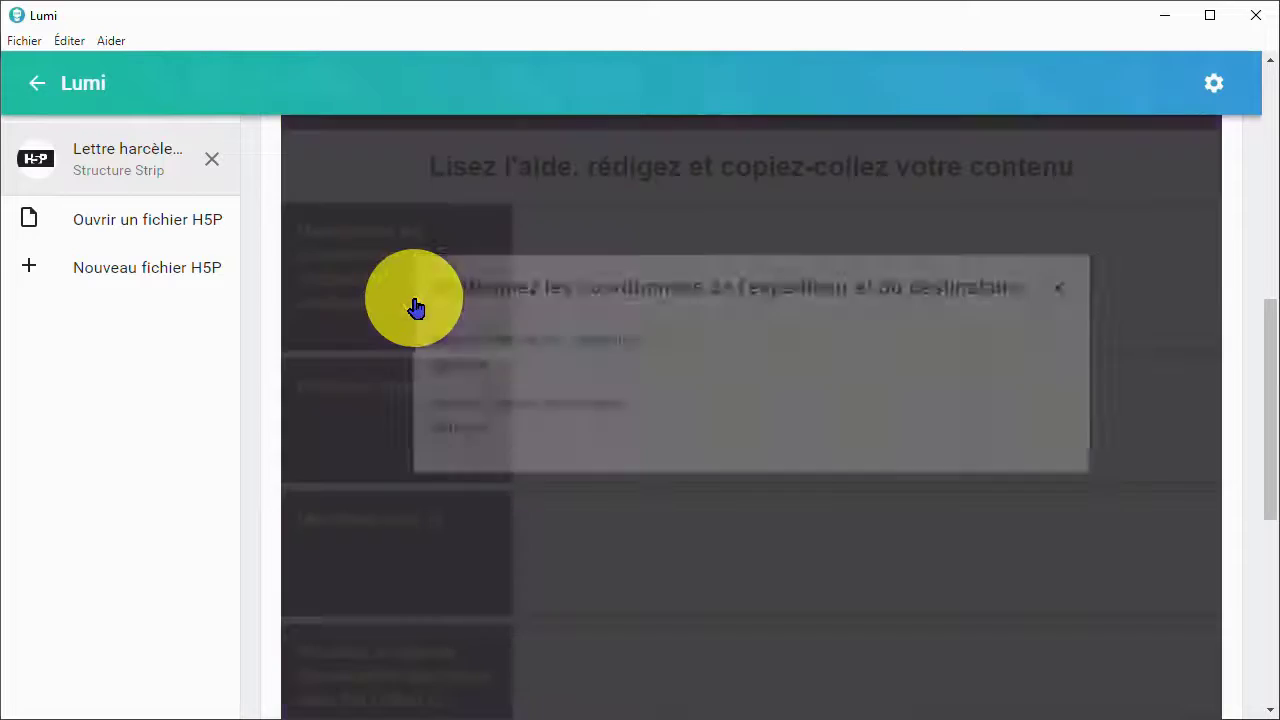
click(1058, 291)
click(439, 384)
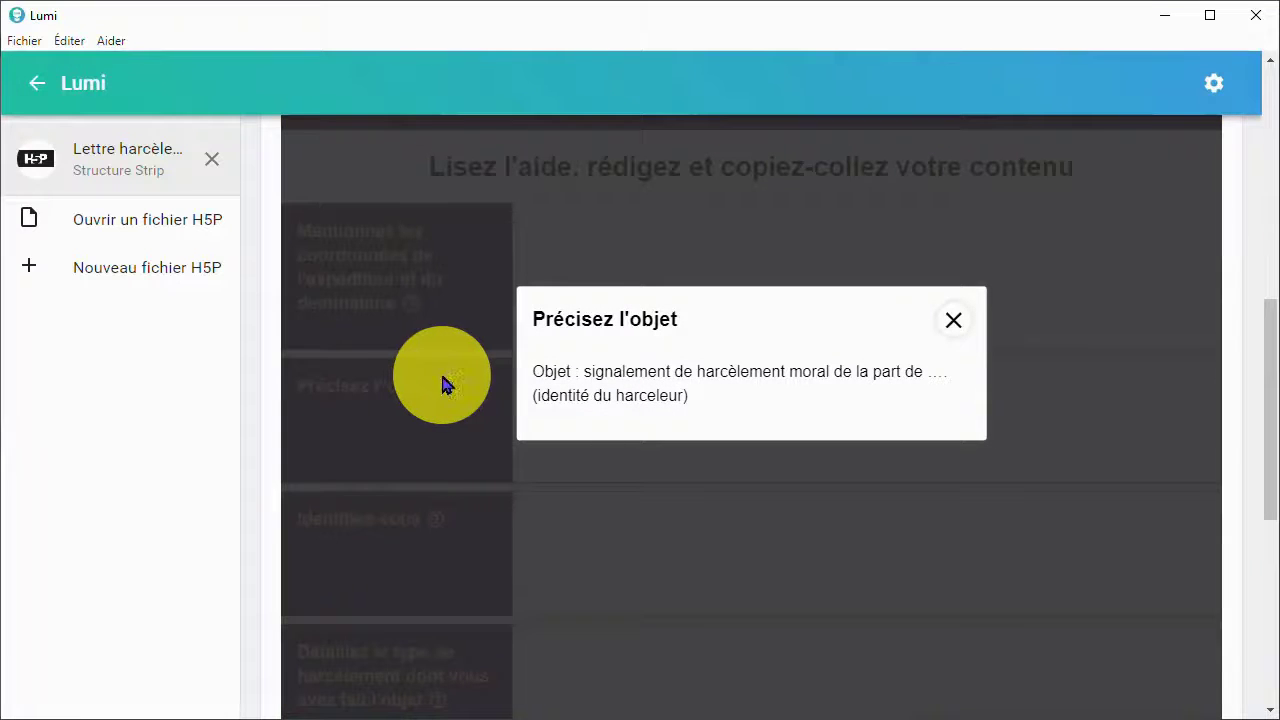
click(955, 322)
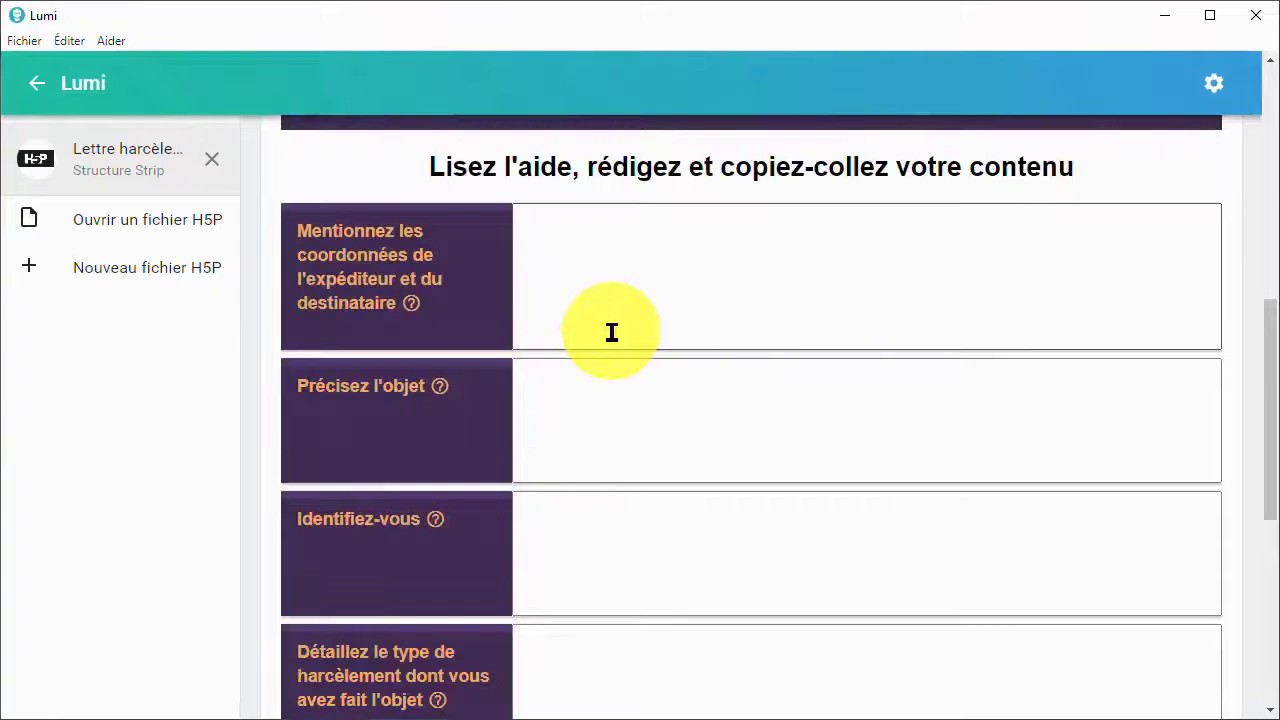
scroll(611, 331, up, 5)
scroll(611, 331, up, 2)
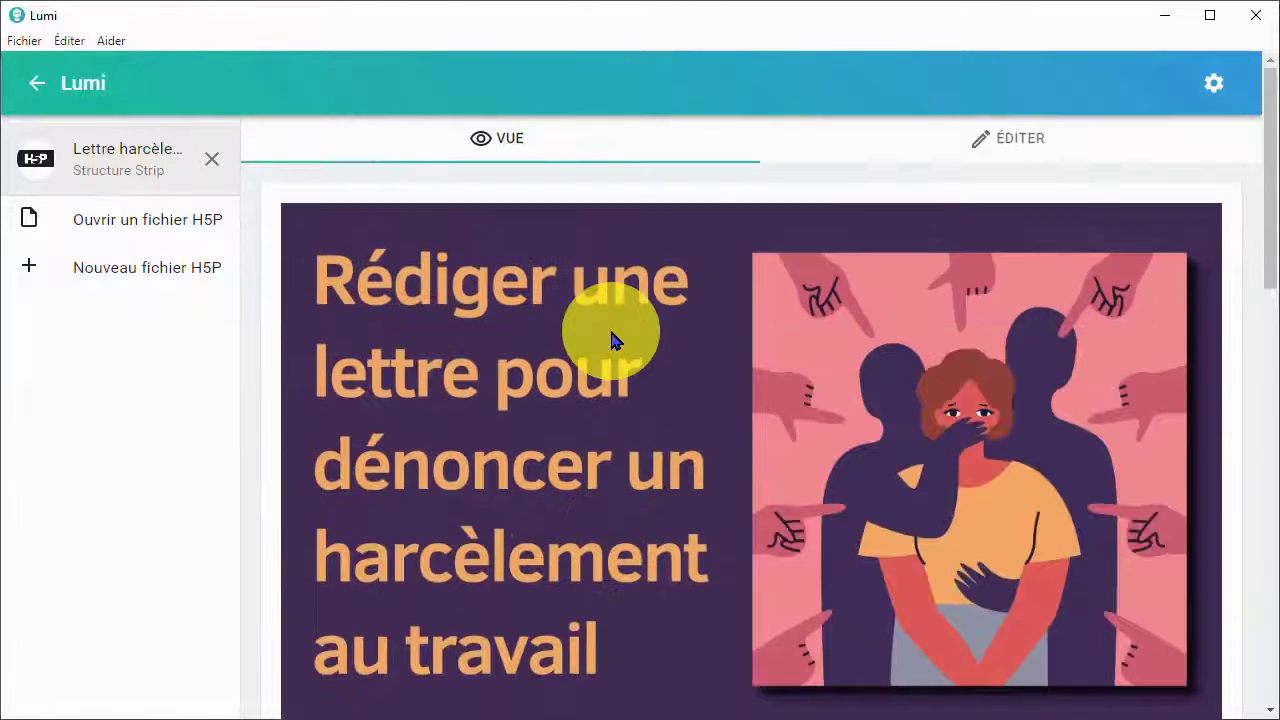
Return to editing the activity and highlight the hint text of the section "Précisez l'objet"
click(937, 143)
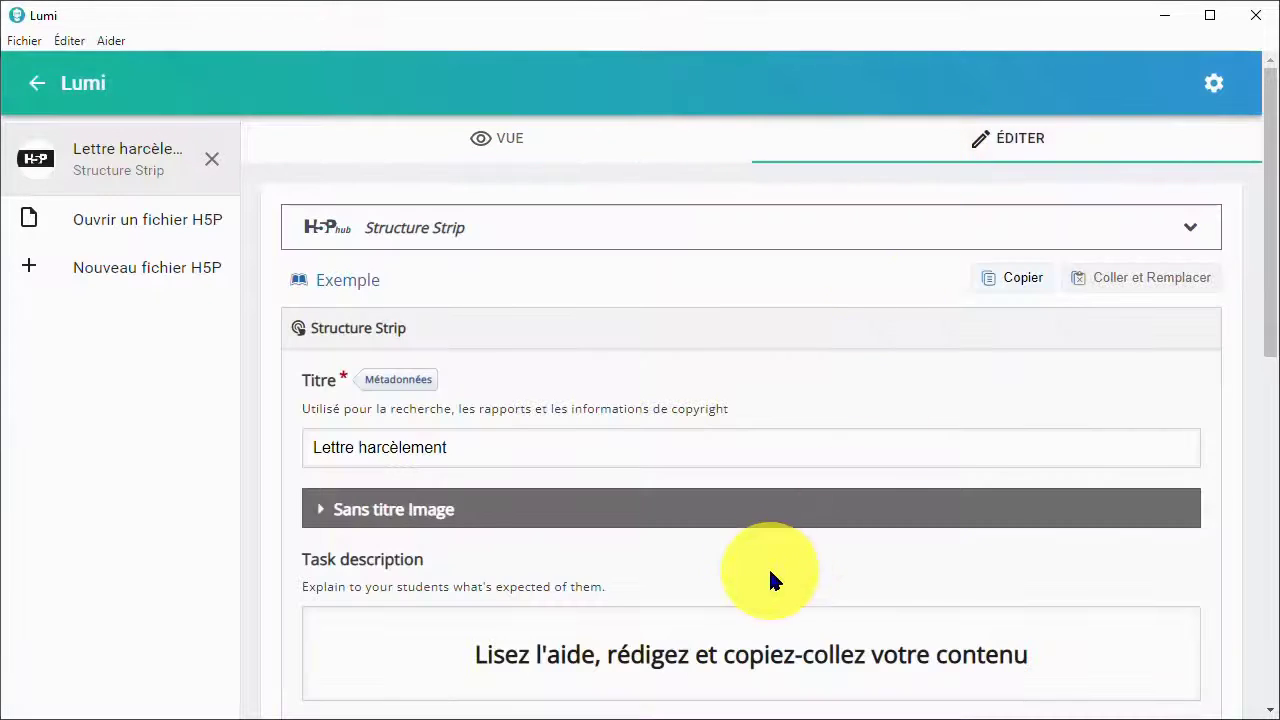
scroll(760, 566, down, 6)
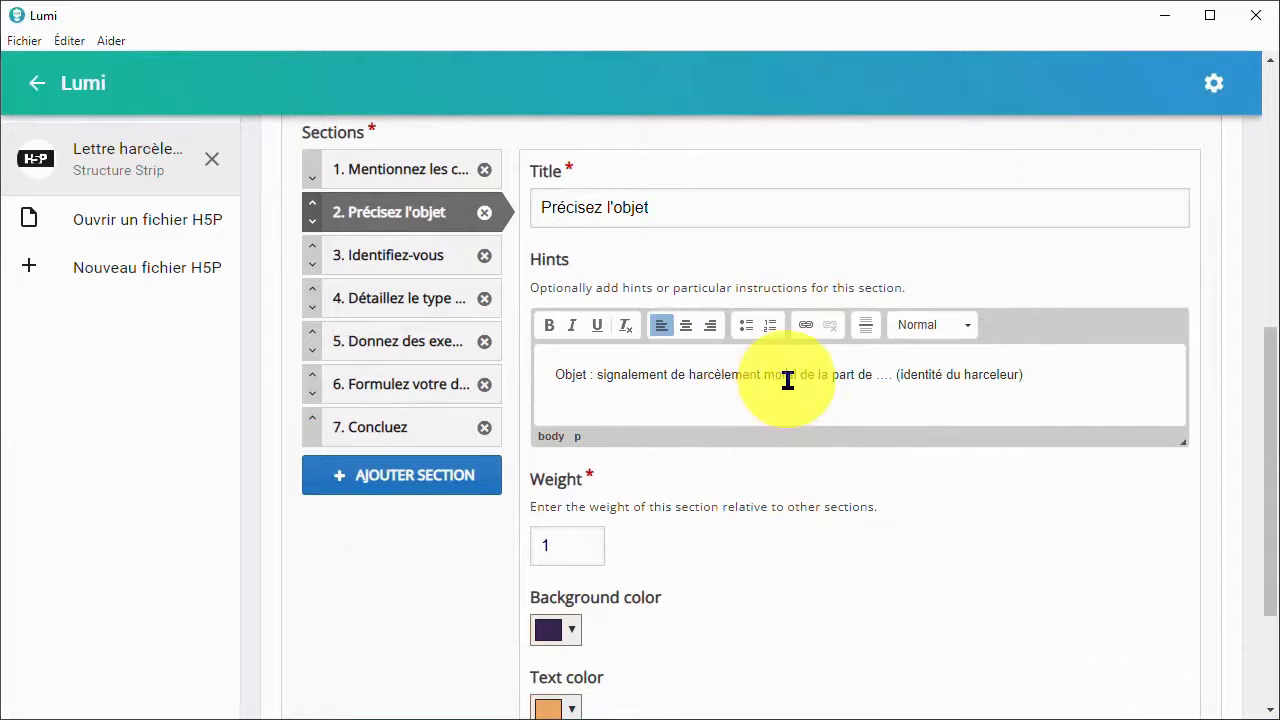
drag(1071, 380, 520, 357)
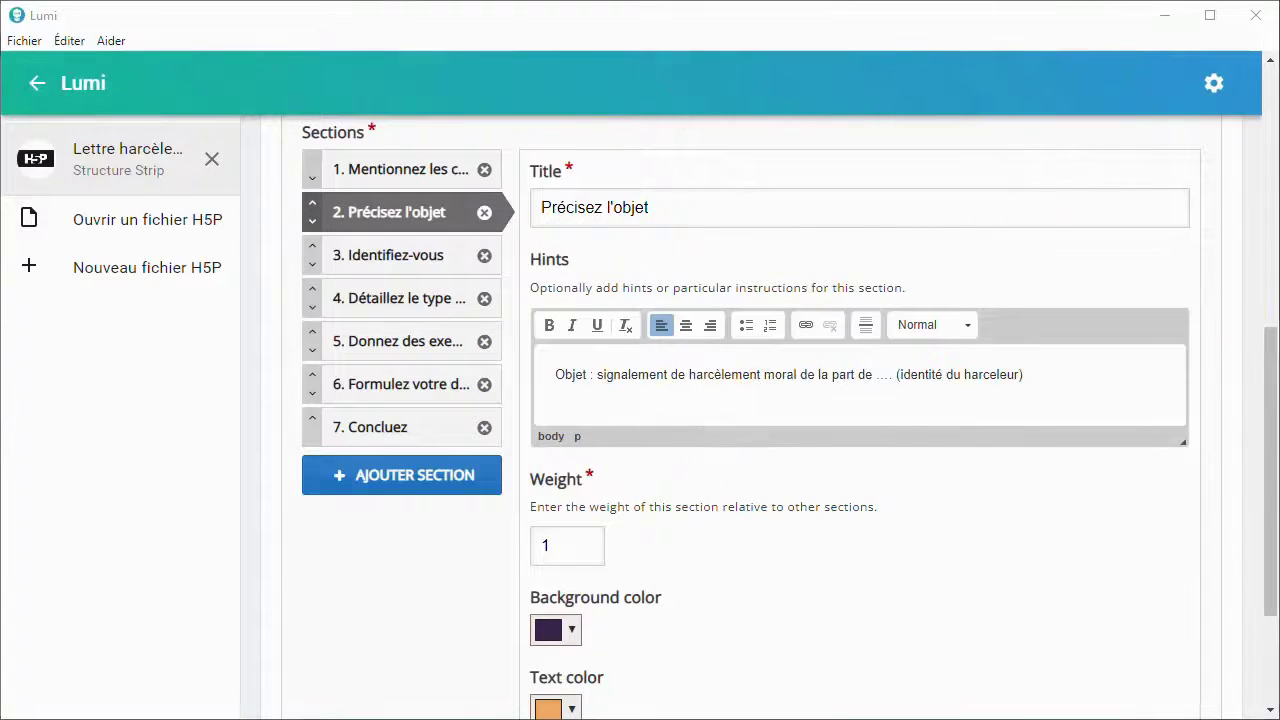
Try the weights 2 and 3 for the section "Précisez l'objet" and set the weight back to 1
drag(1277, 382, 1270, 443)
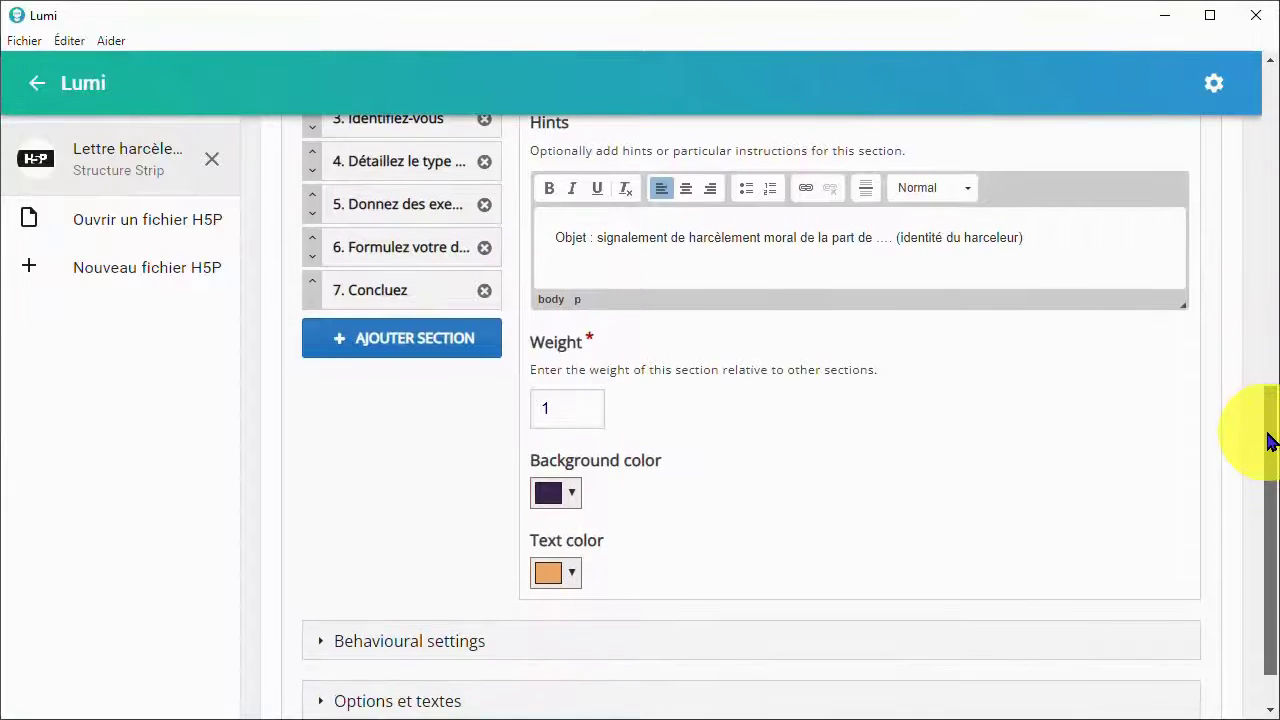
drag(576, 405, 527, 404)
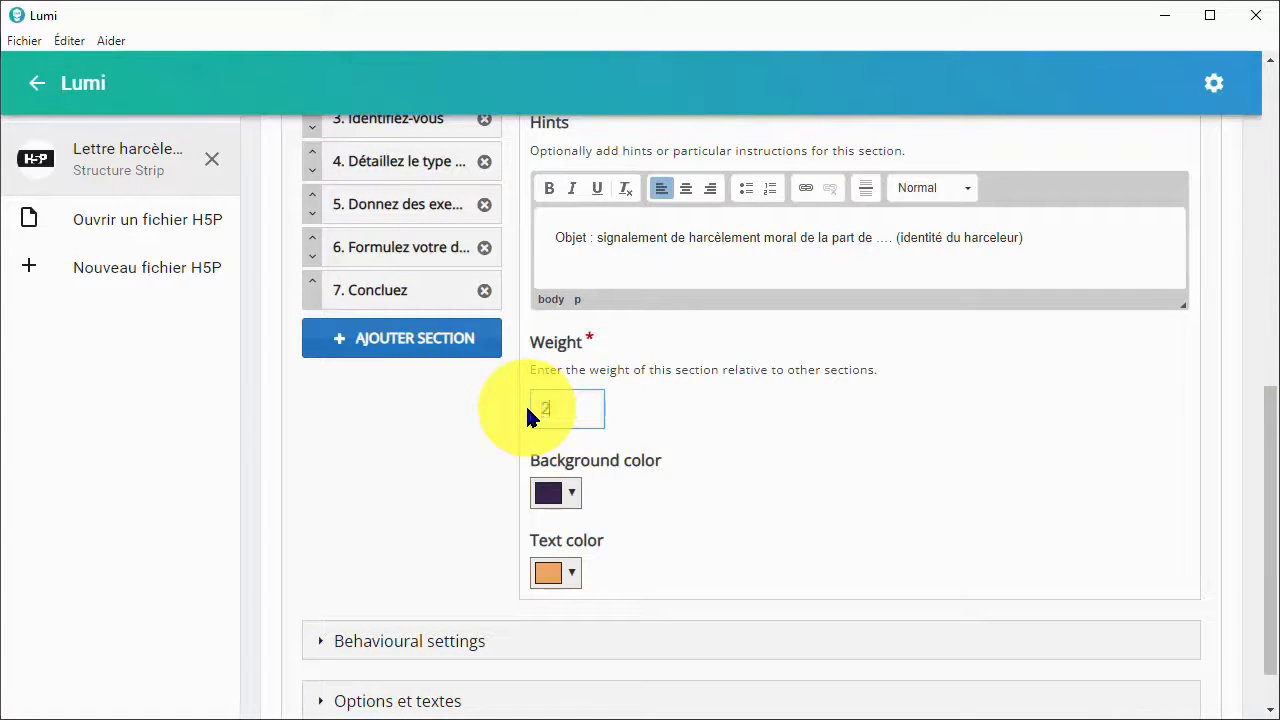
click(640, 421)
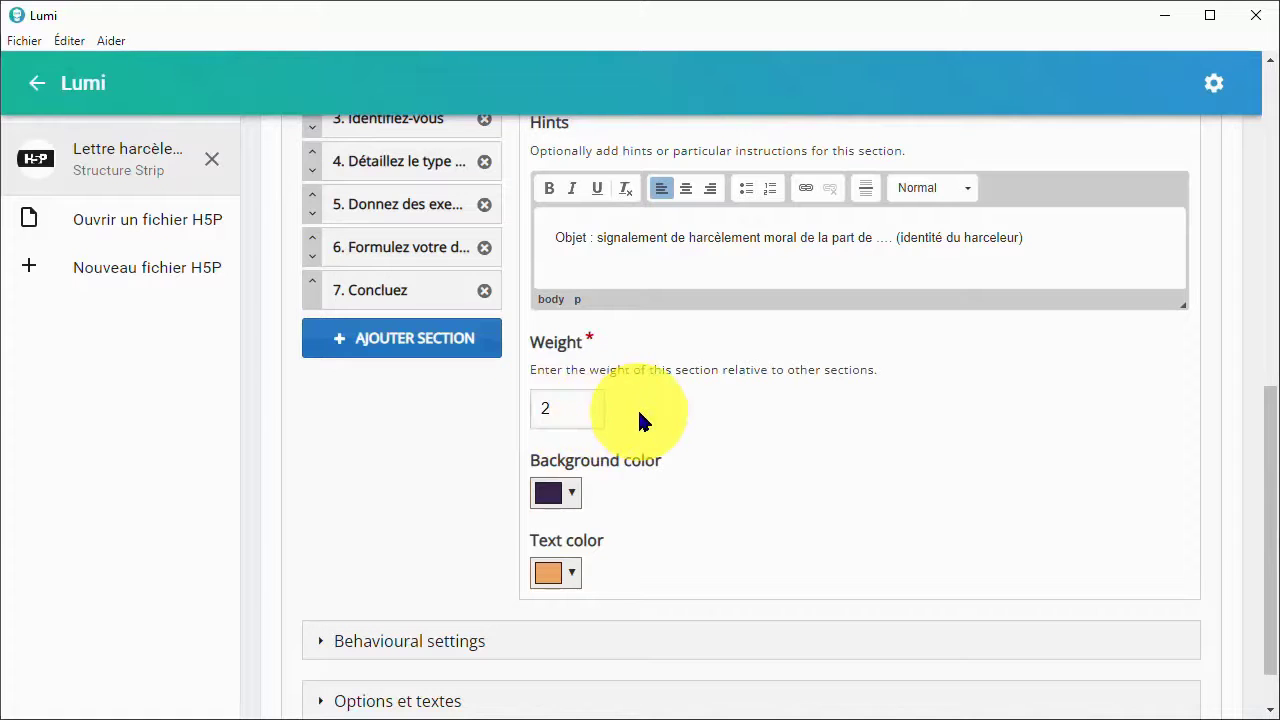
drag(557, 411, 535, 411)
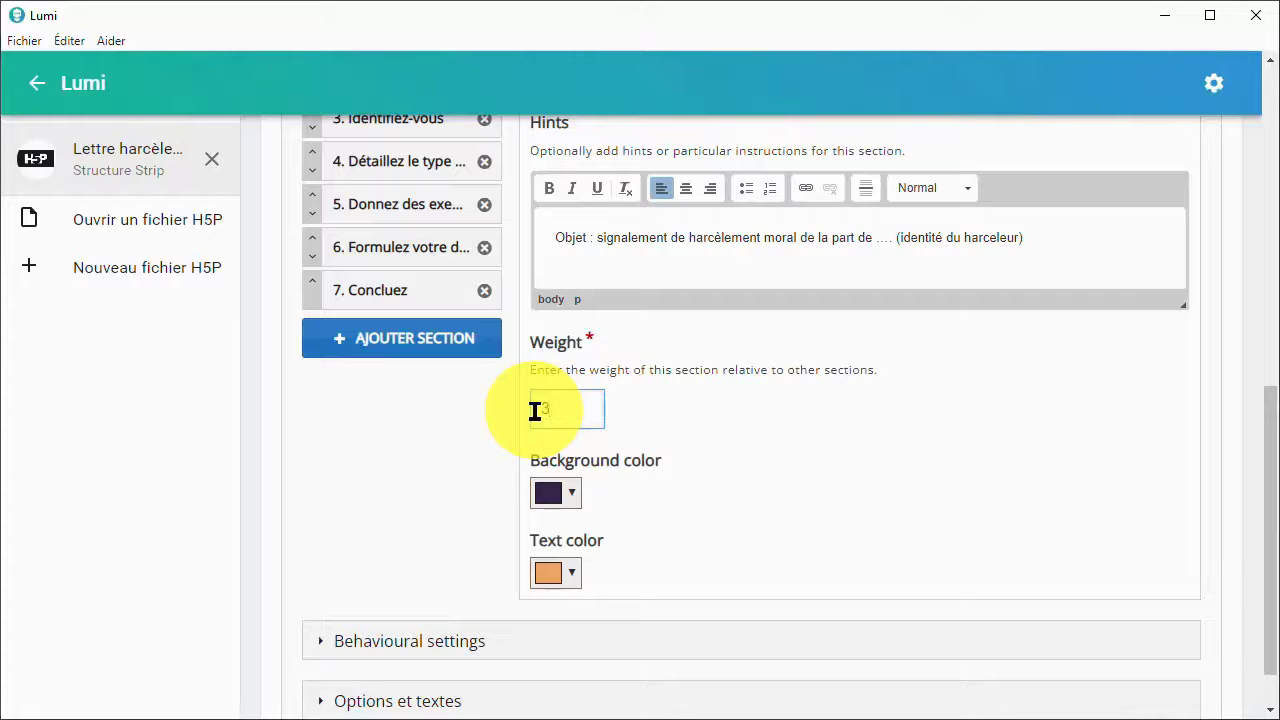
click(640, 408)
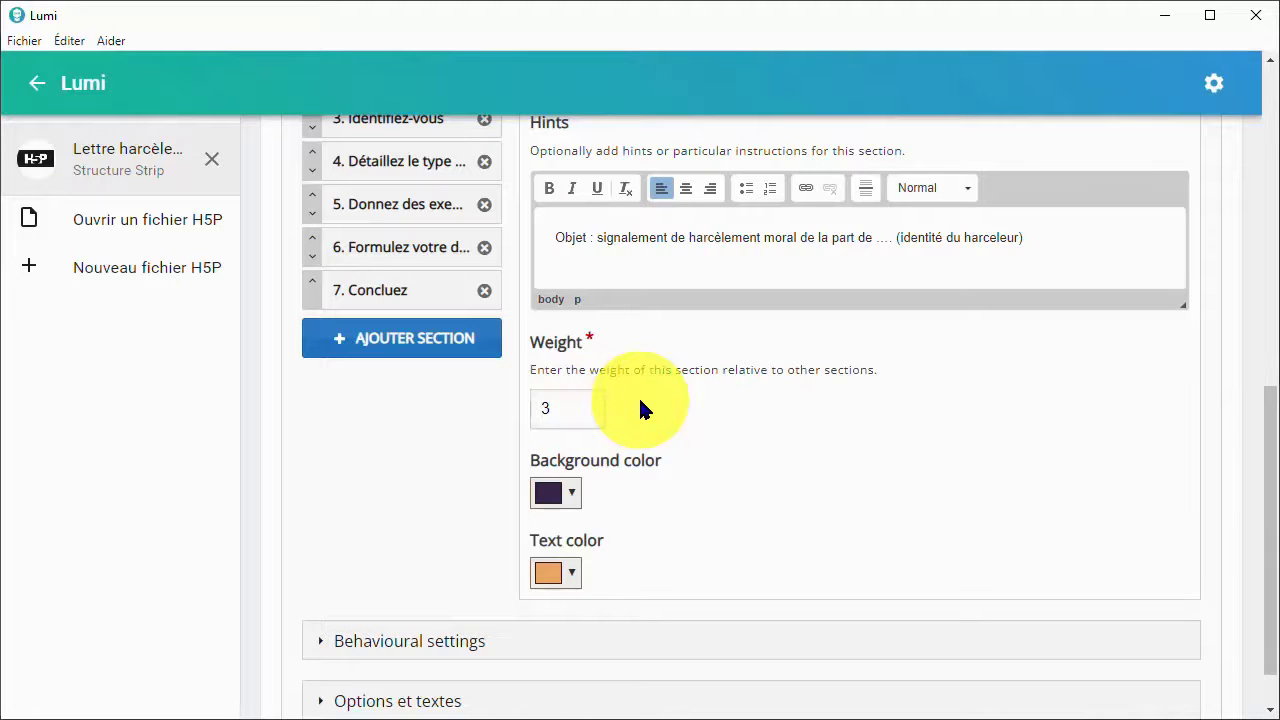
drag(566, 408, 524, 412)
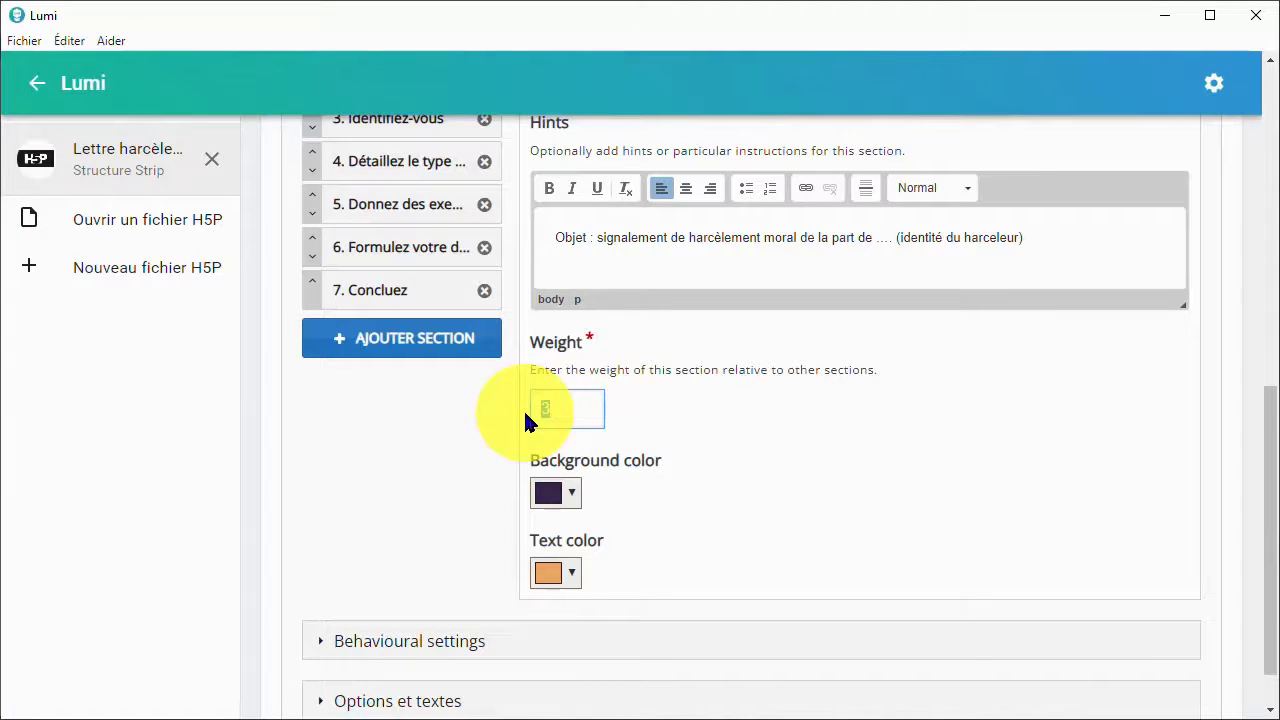
text(1)
click(658, 410)
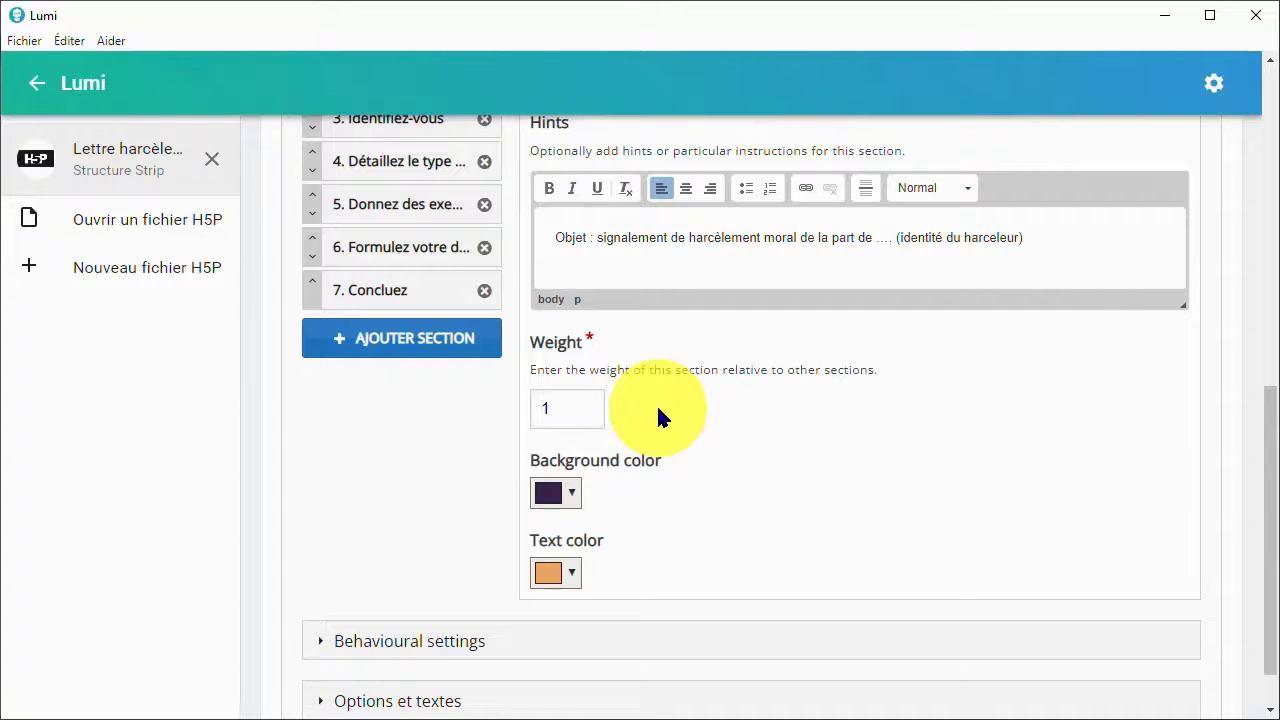
Try a light green background color for the section "Précisez l'objet" and check it in the preview
click(574, 494)
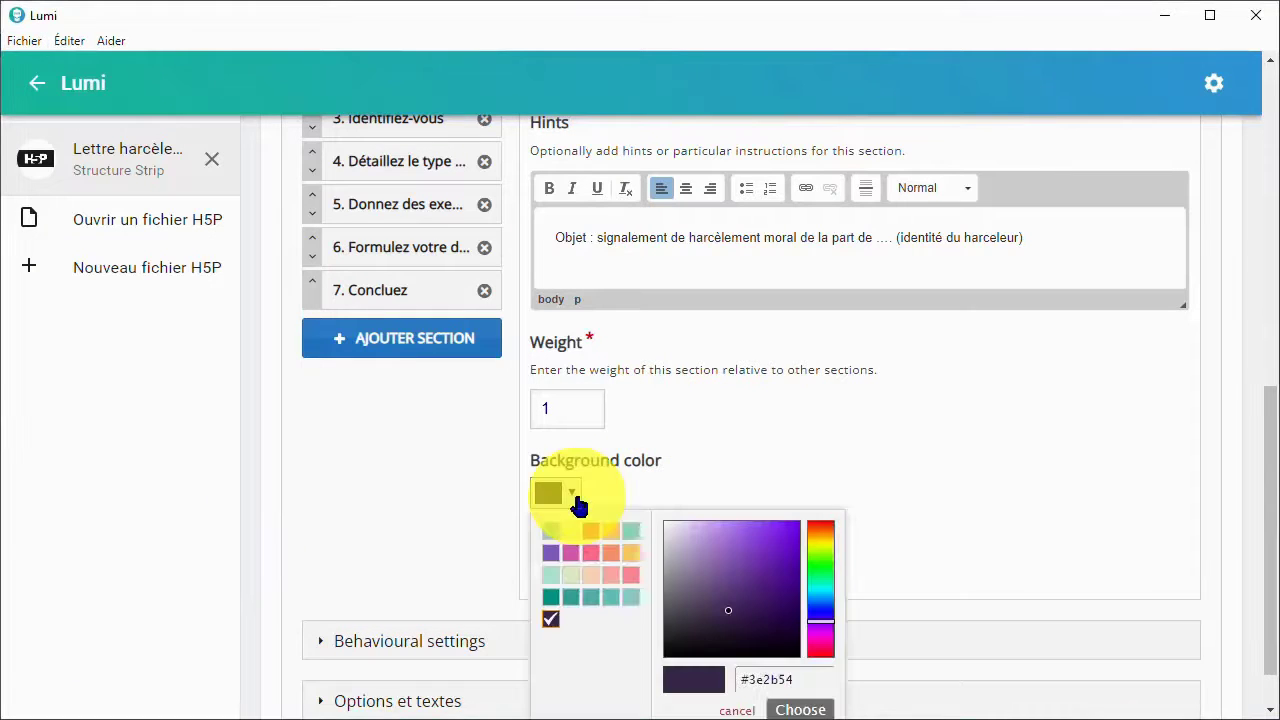
click(631, 530)
click(681, 410)
scroll(680, 402, up, 8)
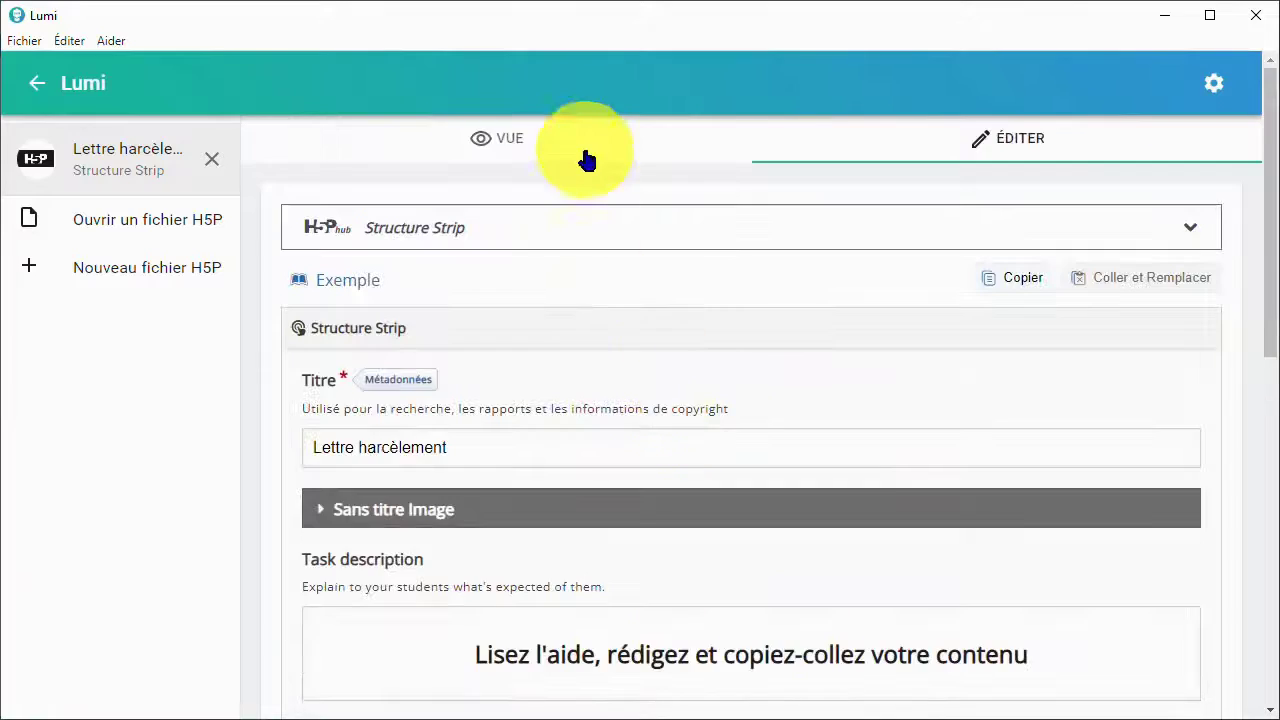
click(586, 153)
scroll(578, 349, down, 8)
scroll(579, 349, up, 8)
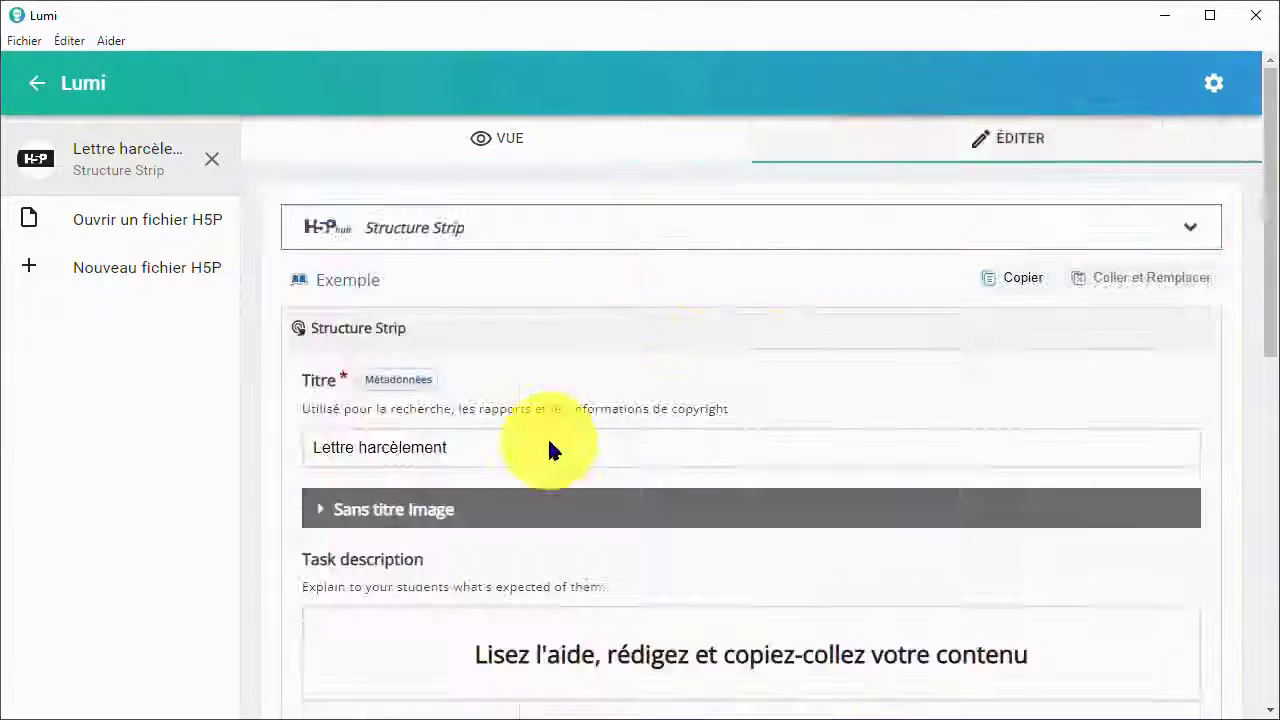
Restore the dark purple background color #3e2b54 of the section "Précisez l'objet"
scroll(551, 450, down, 10)
click(571, 529)
scroll(565, 540, down, 1)
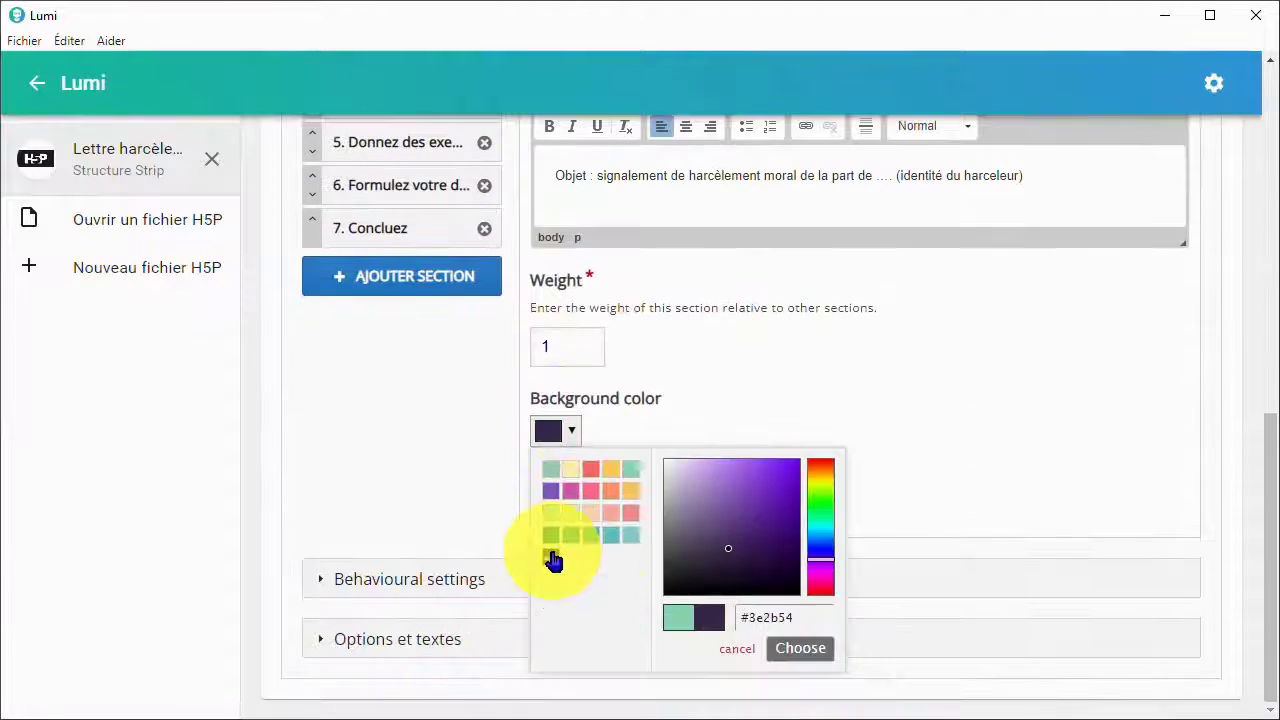
click(552, 557)
click(800, 648)
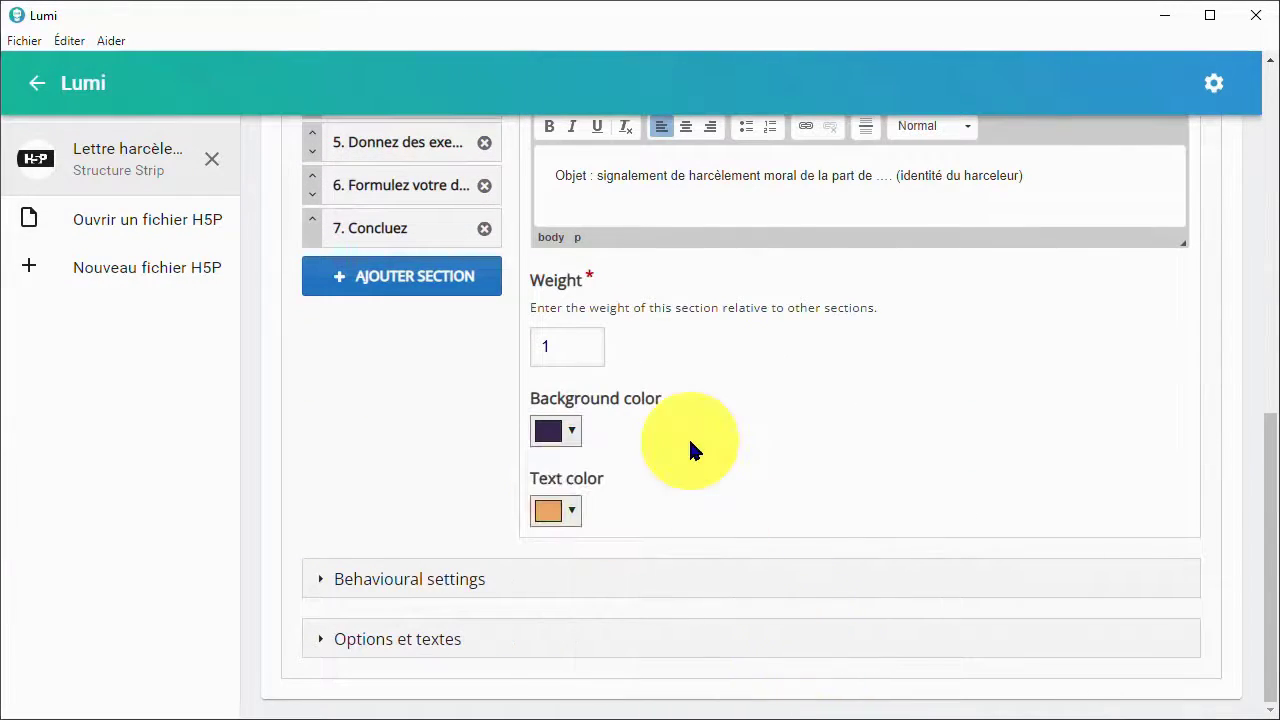
Try the pale pink text color #ffe4ff for the section "Précisez l'objet" and check it in the preview
click(580, 520)
click(551, 331)
click(809, 486)
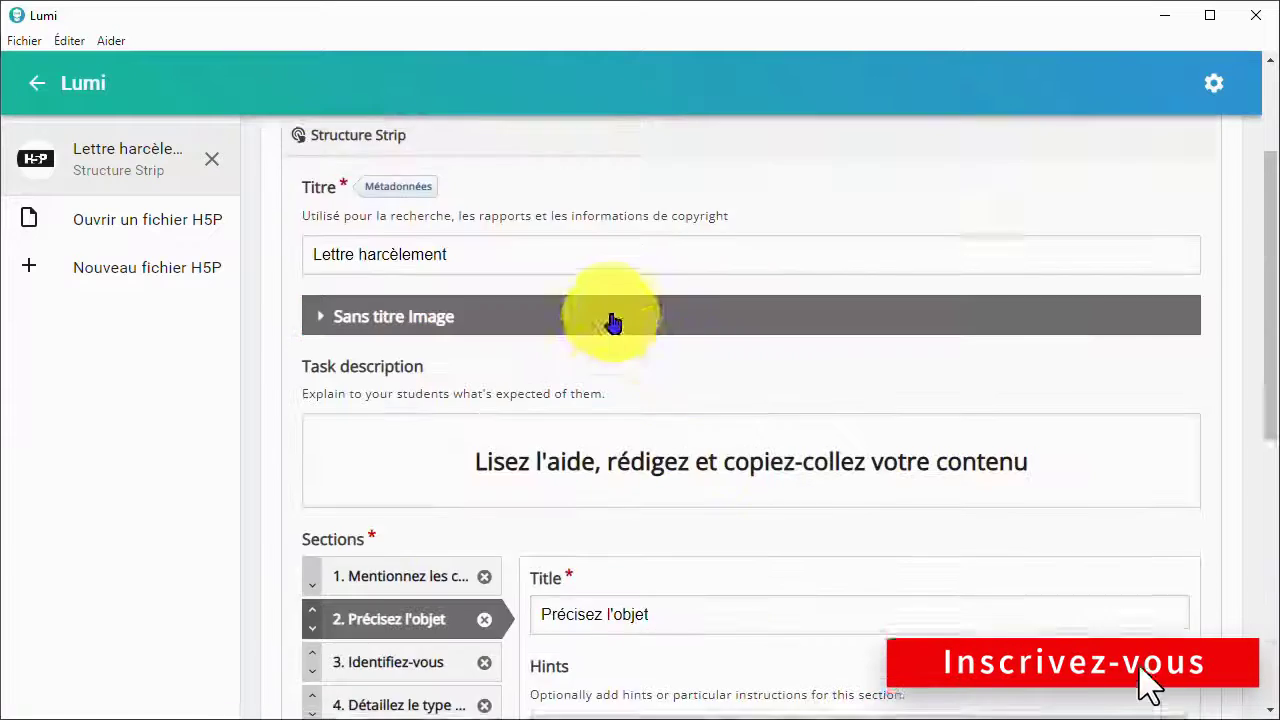
scroll(613, 323, up, 3)
click(440, 140)
scroll(491, 371, down, 5)
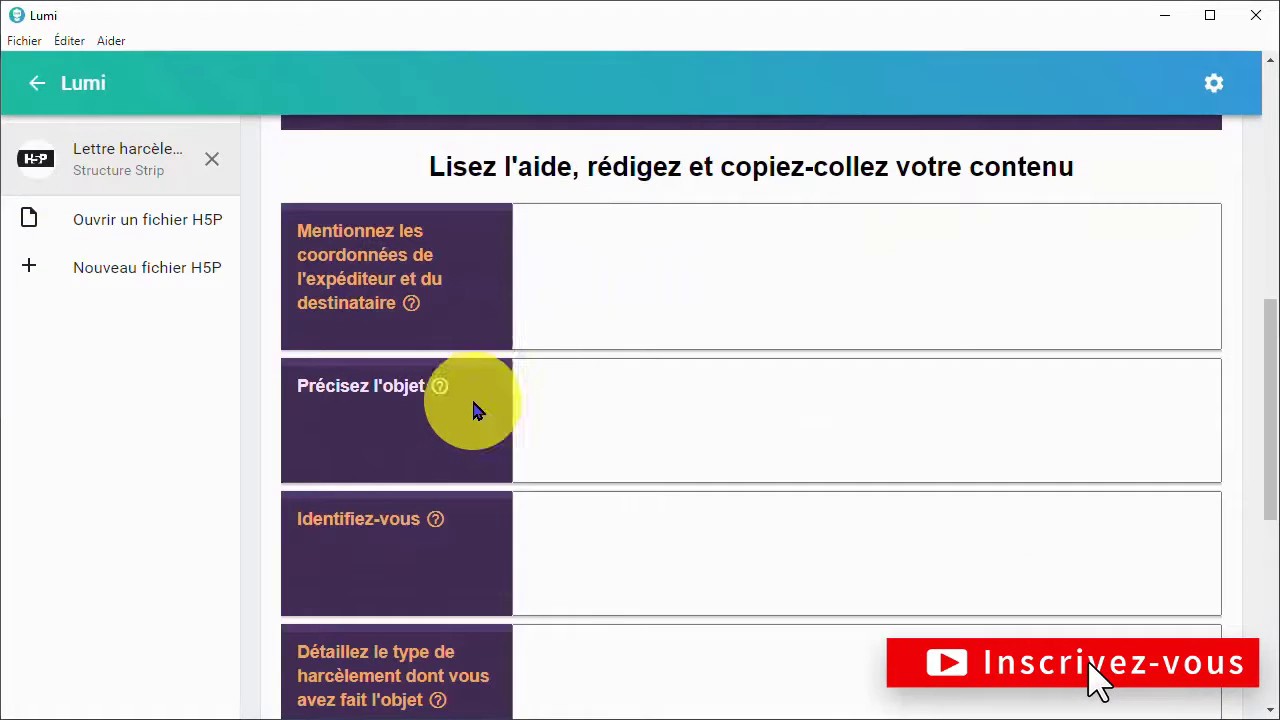
Return to editing and restore the orange text color of the section "Précisez l'objet"
scroll(476, 390, up, 7)
click(912, 136)
scroll(538, 428, down, 8)
click(579, 513)
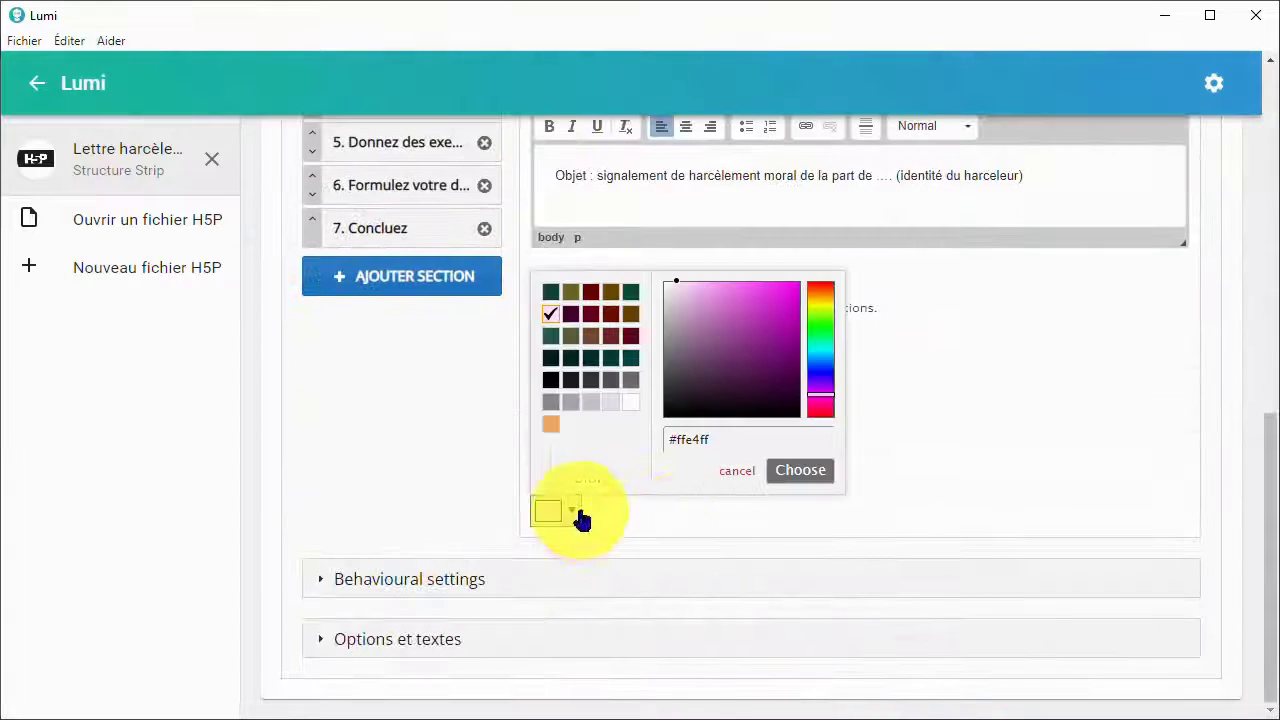
click(551, 424)
click(800, 470)
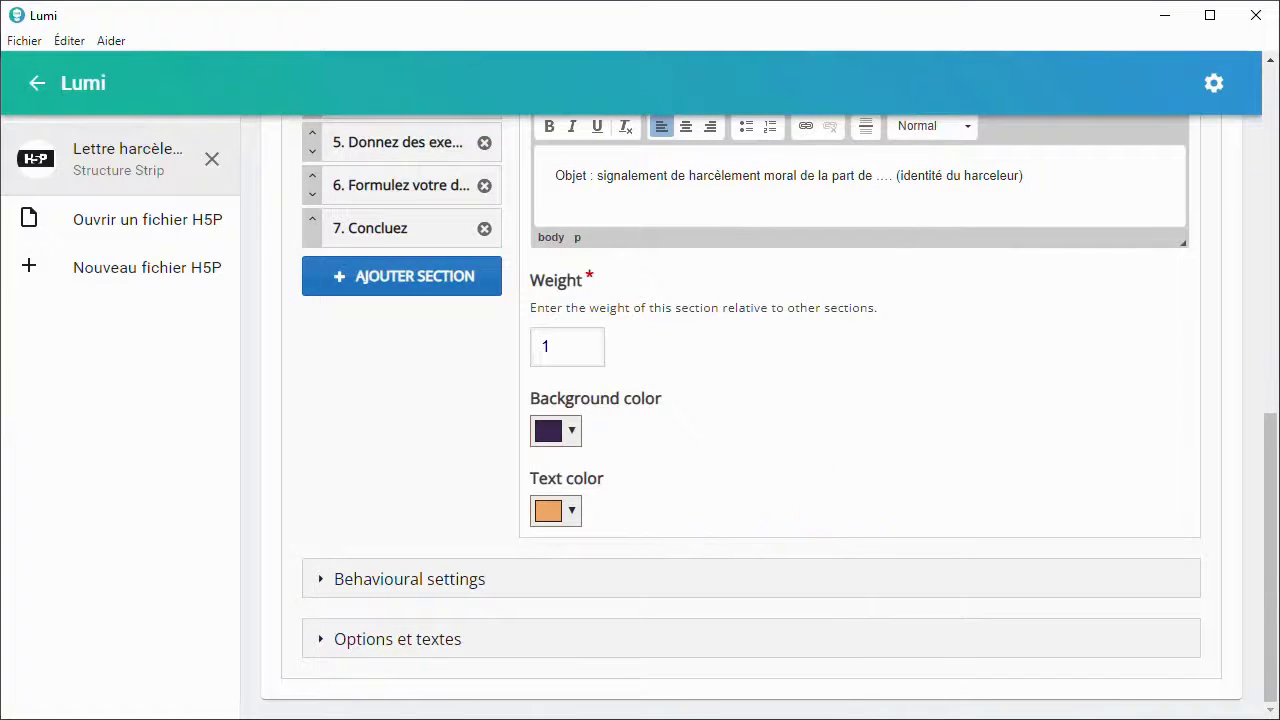
Add two empty sections after "Concluez" and delete both of them, confirming each removal
click(345, 284)
scroll(390, 420, down, 5)
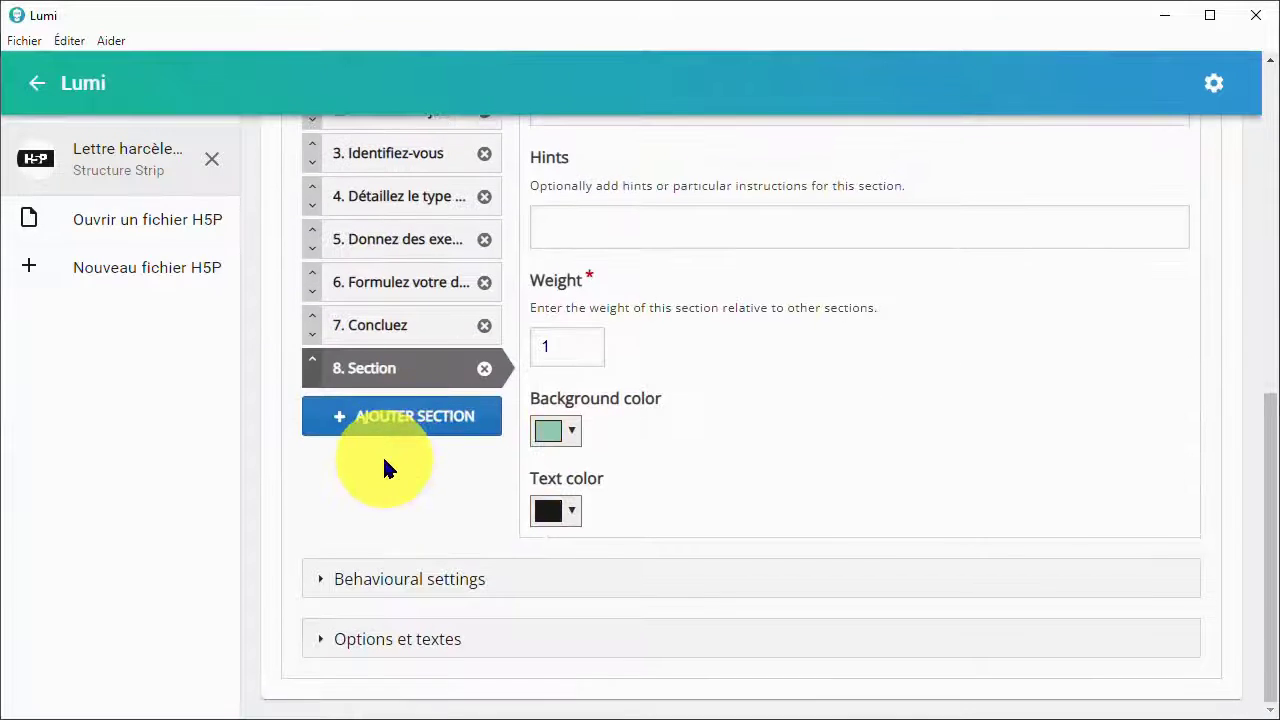
click(340, 422)
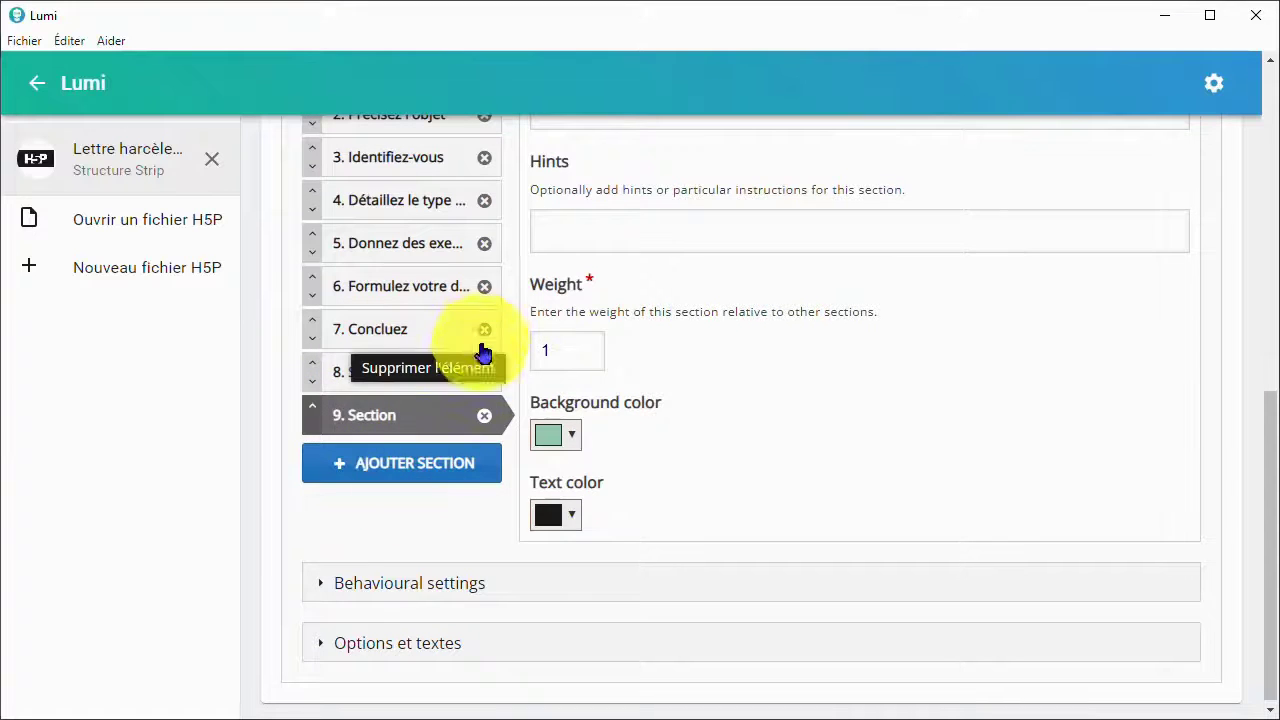
click(484, 378)
click(834, 522)
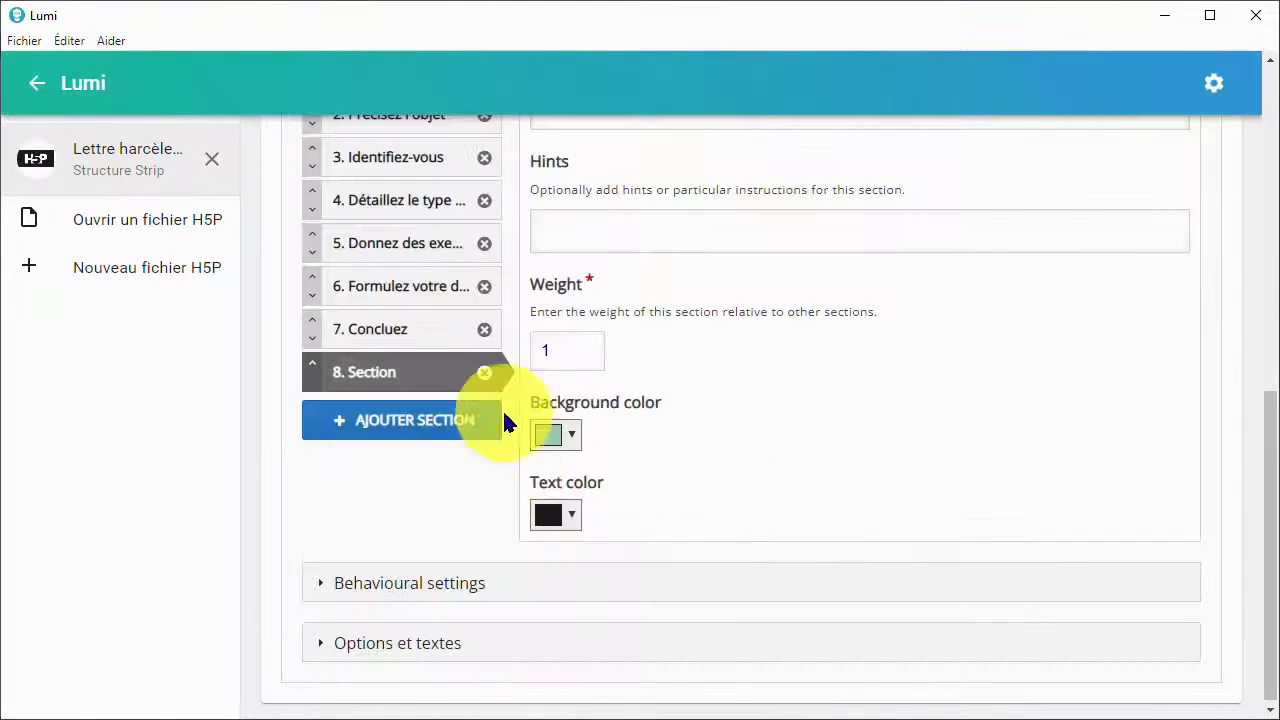
click(484, 372)
click(825, 514)
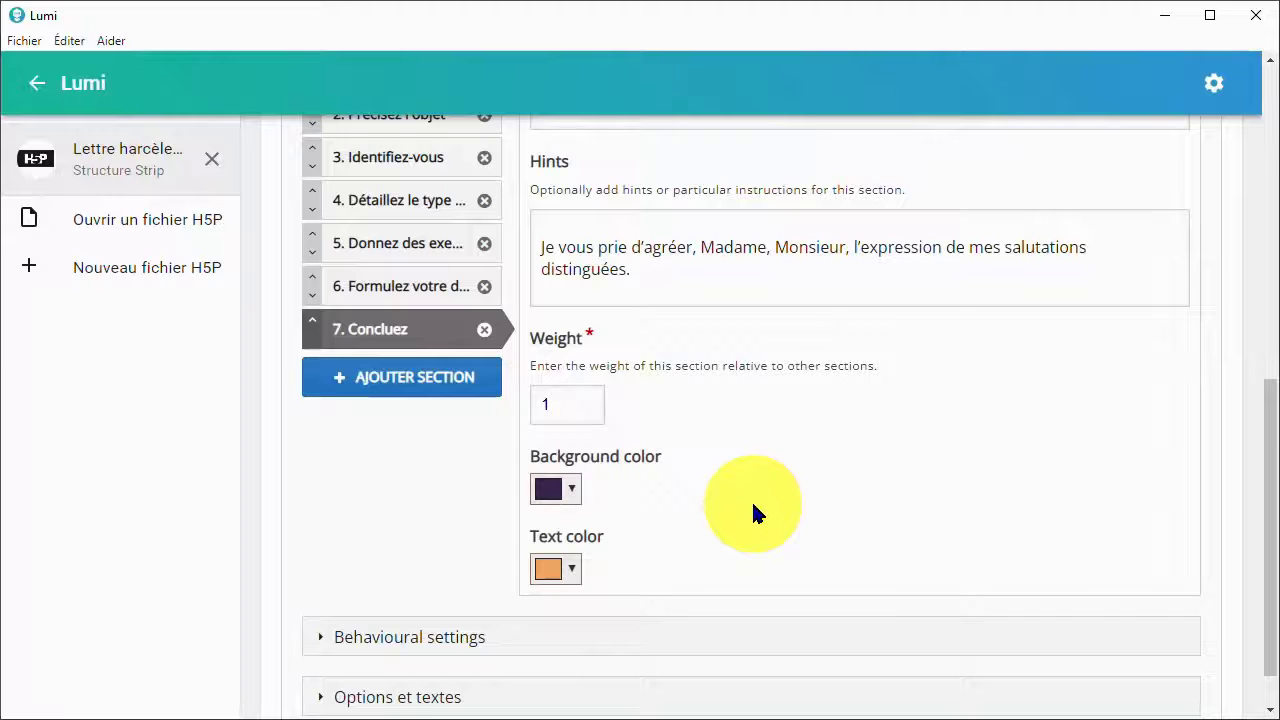
scroll(1271, 434, down, 1)
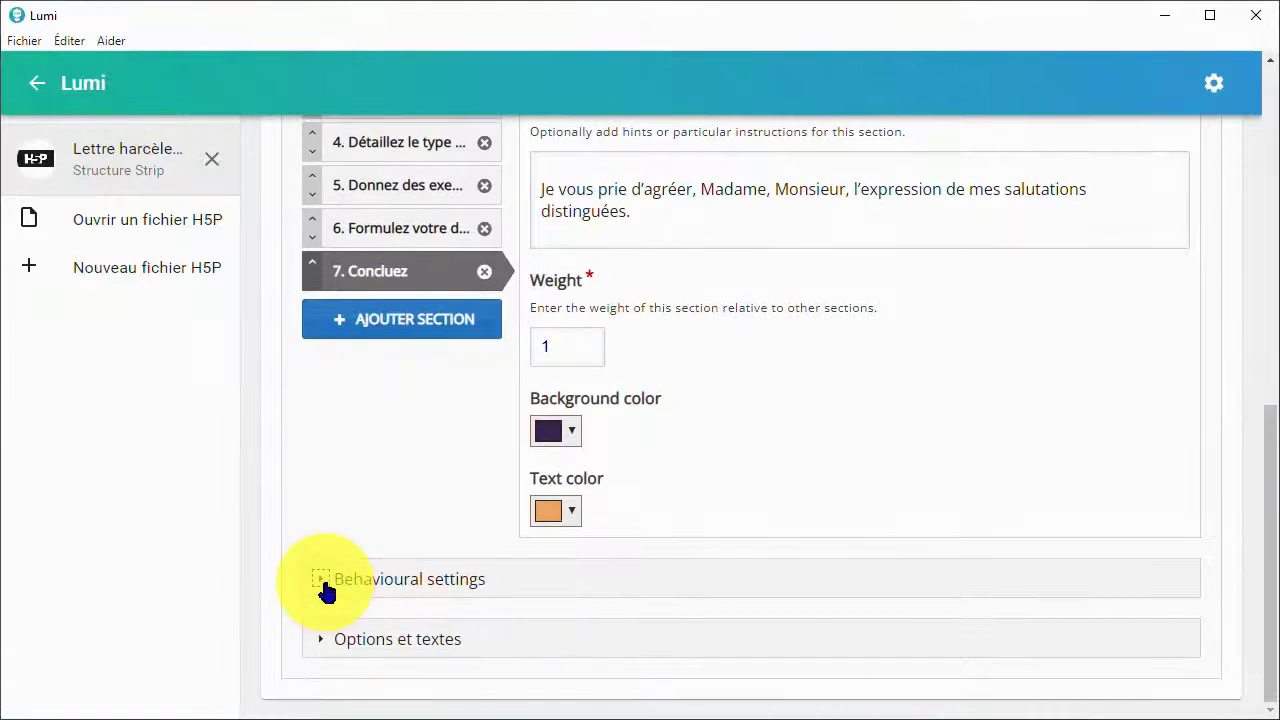
Expand the behavioural settings, check the retry option and try a slack of 20 percent
click(322, 583)
scroll(1240, 440, down, 5)
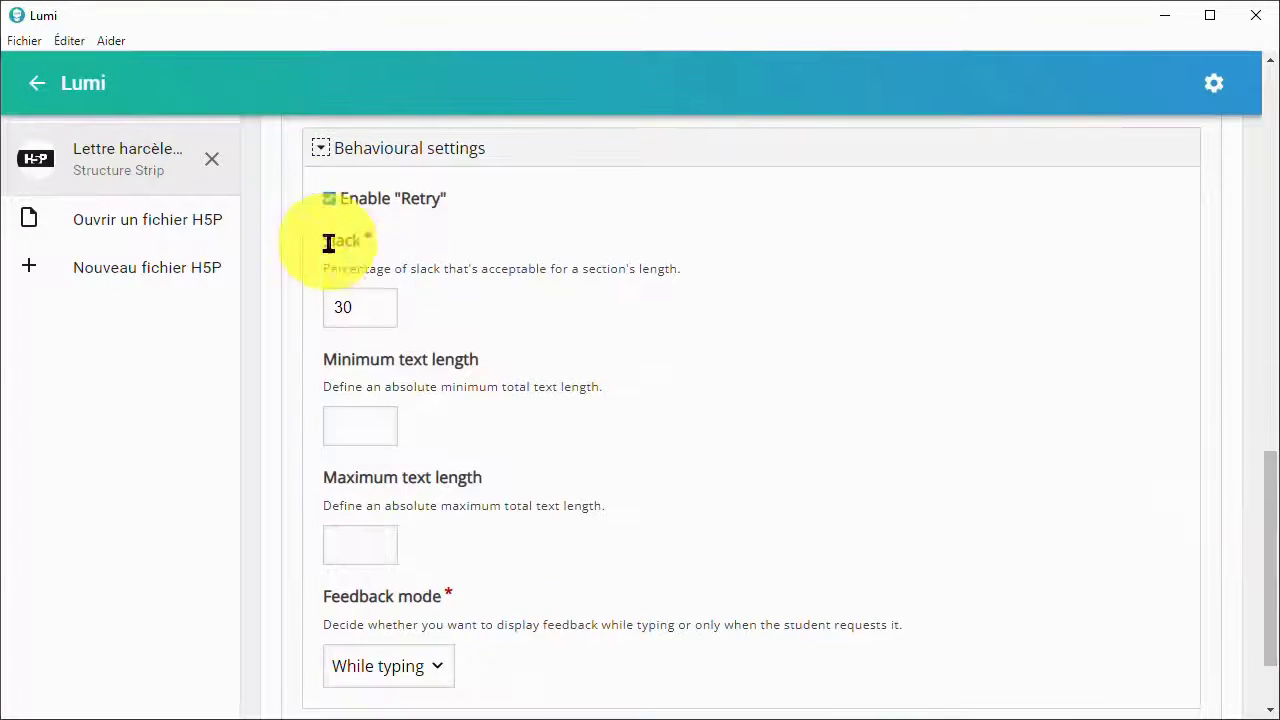
click(330, 203)
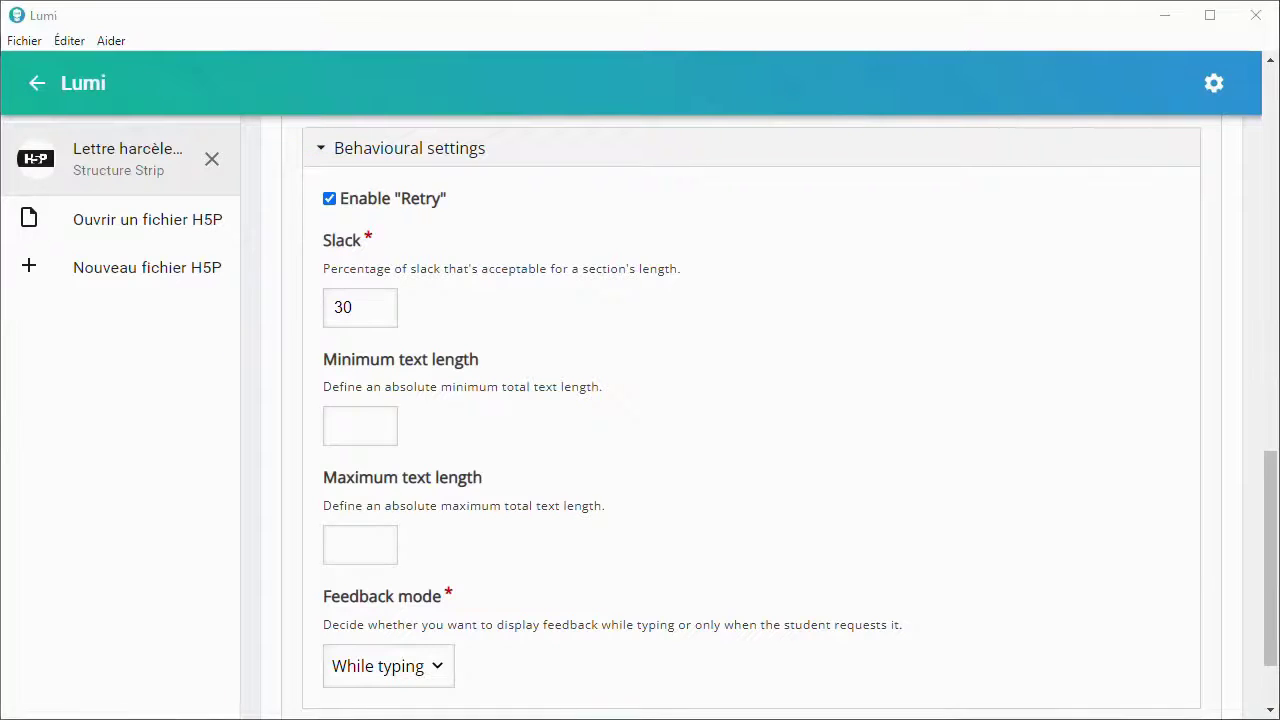
drag(377, 317, 303, 316)
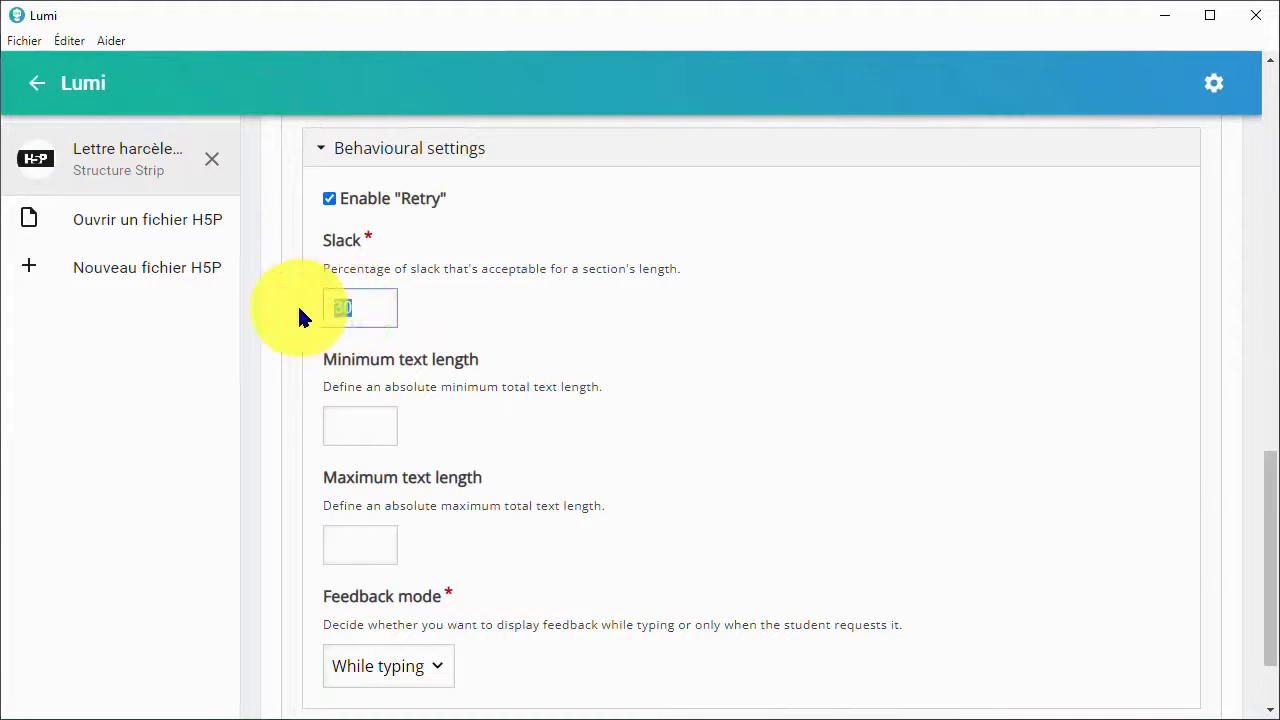
text(20)
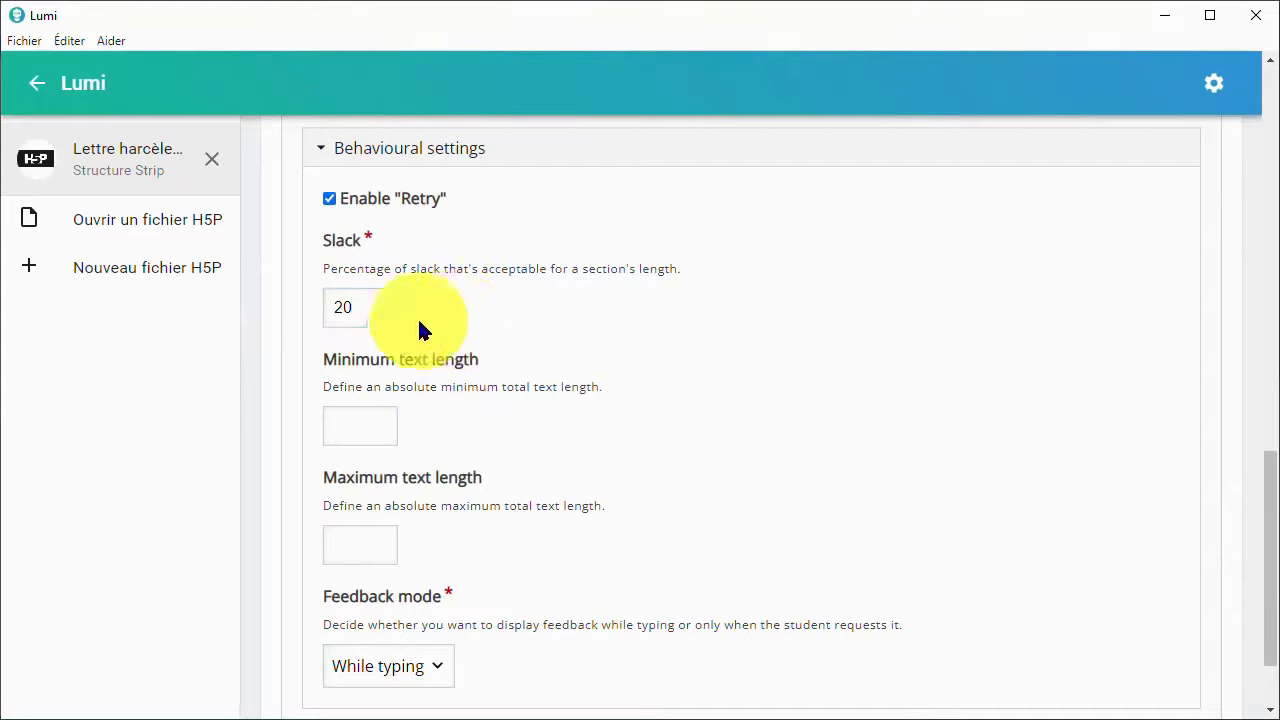
Restore the slack to 30 percent and look at the minimum and maximum text length fields
drag(365, 322, 317, 303)
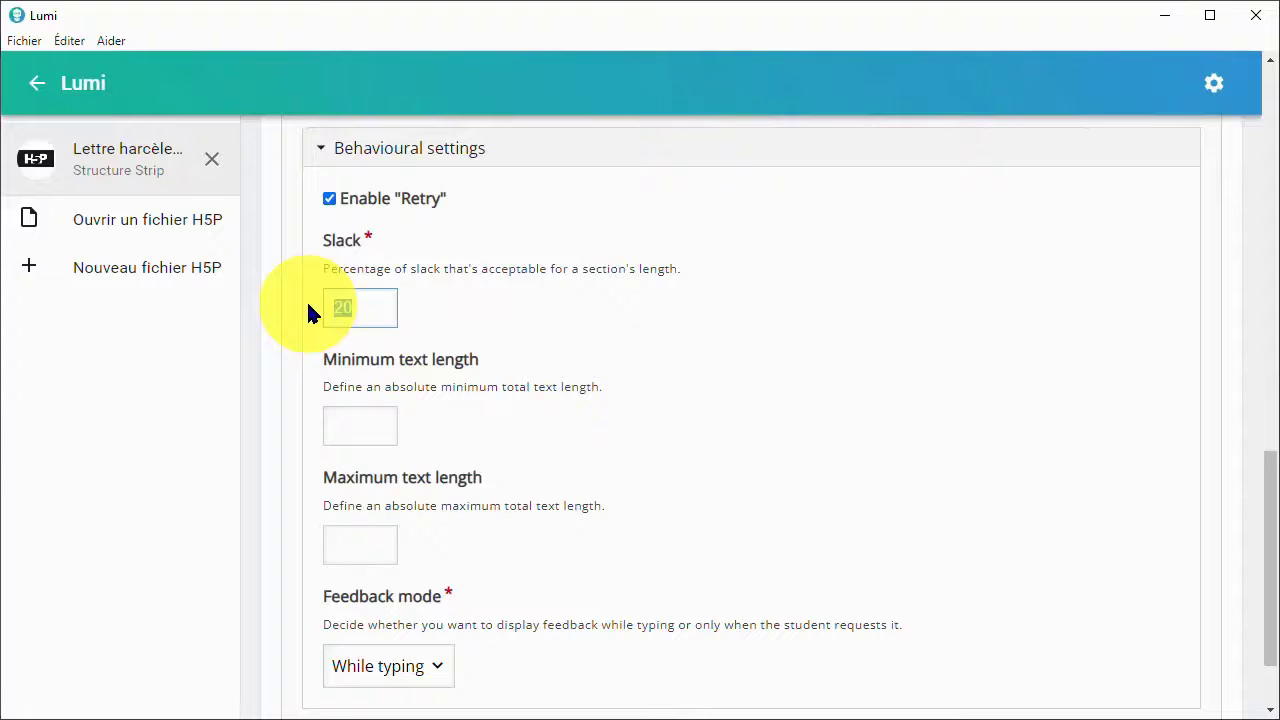
text(30)
click(459, 330)
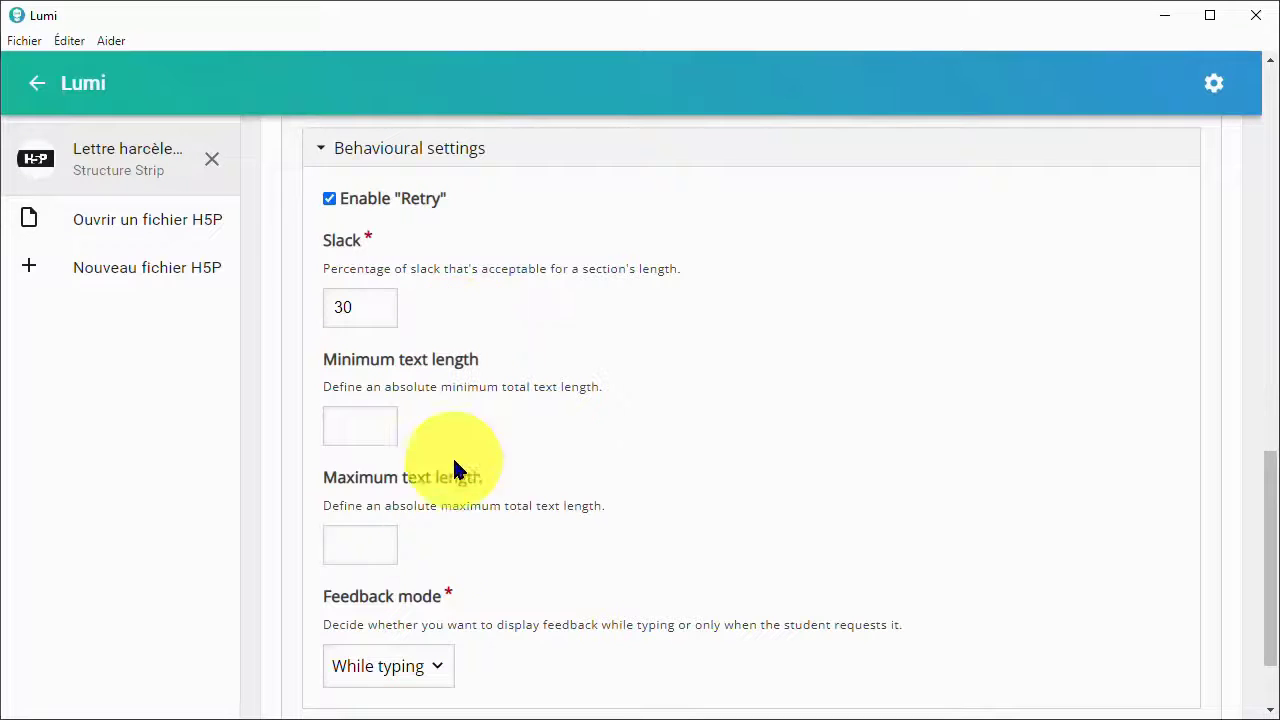
click(368, 426)
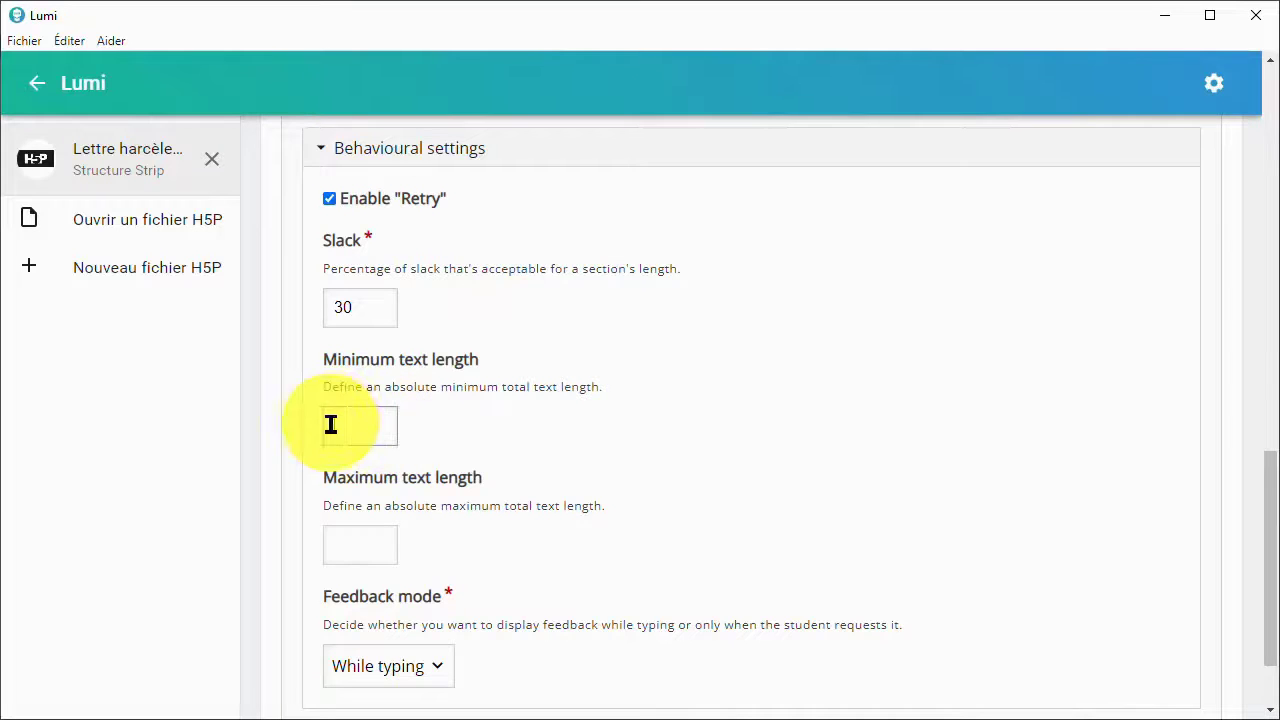
click(375, 542)
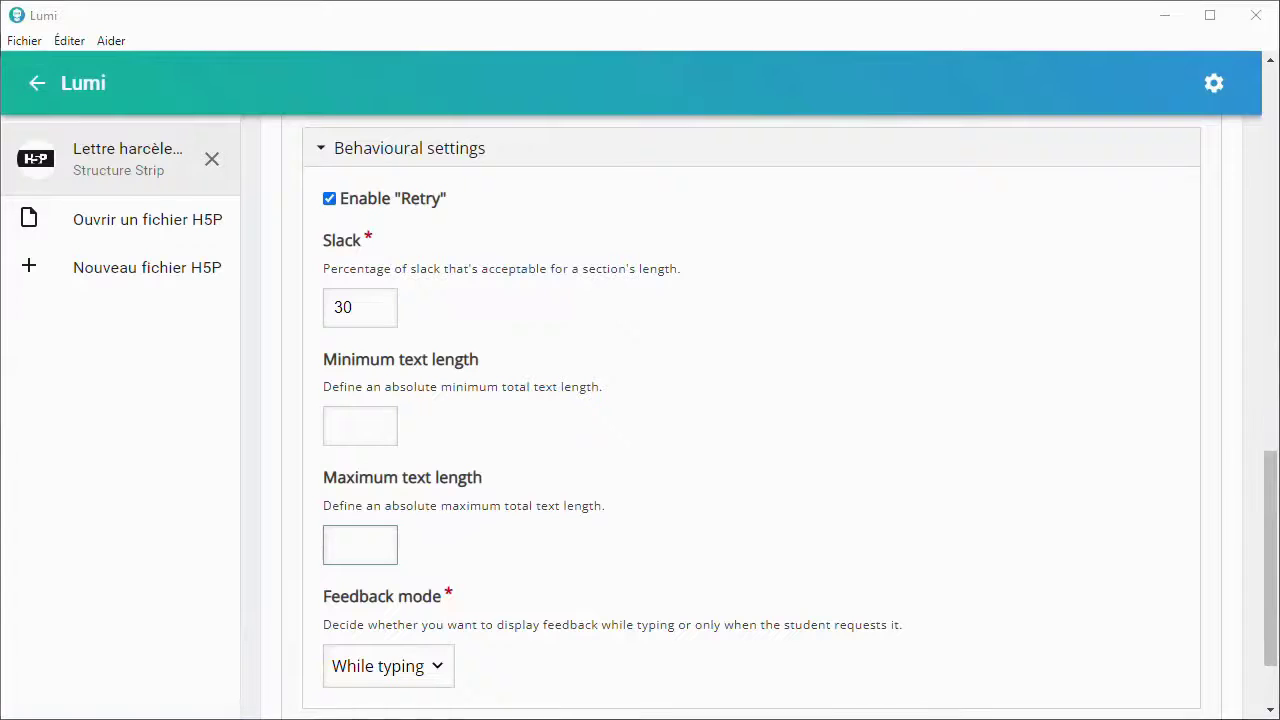
Try the "On request" feedback mode and return it to "While typing"
drag(1266, 471, 1264, 586)
click(440, 552)
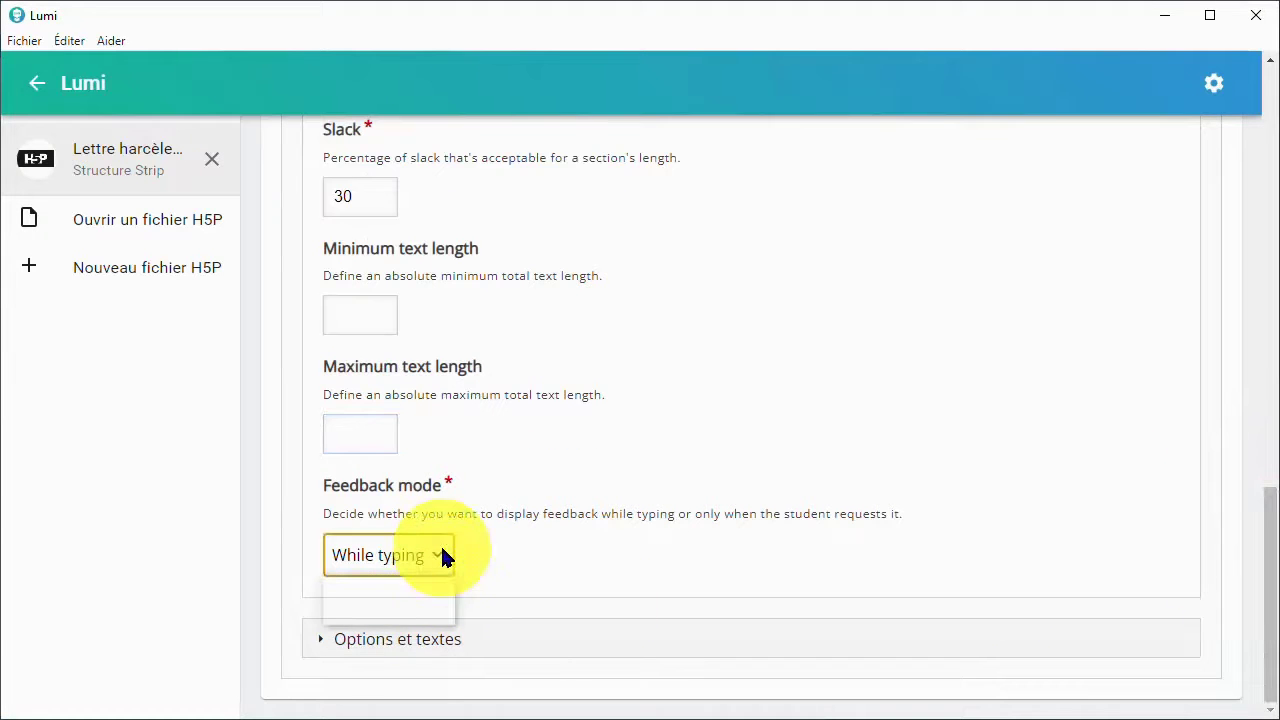
click(430, 583)
click(437, 553)
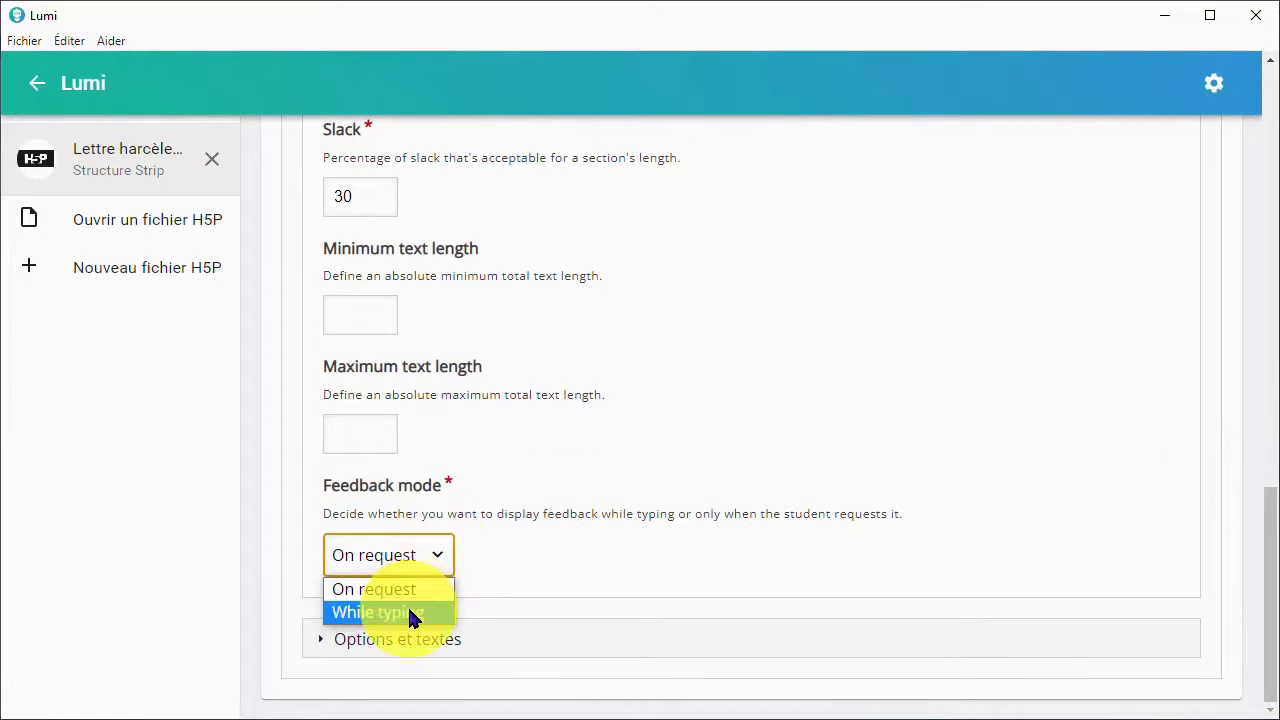
click(412, 614)
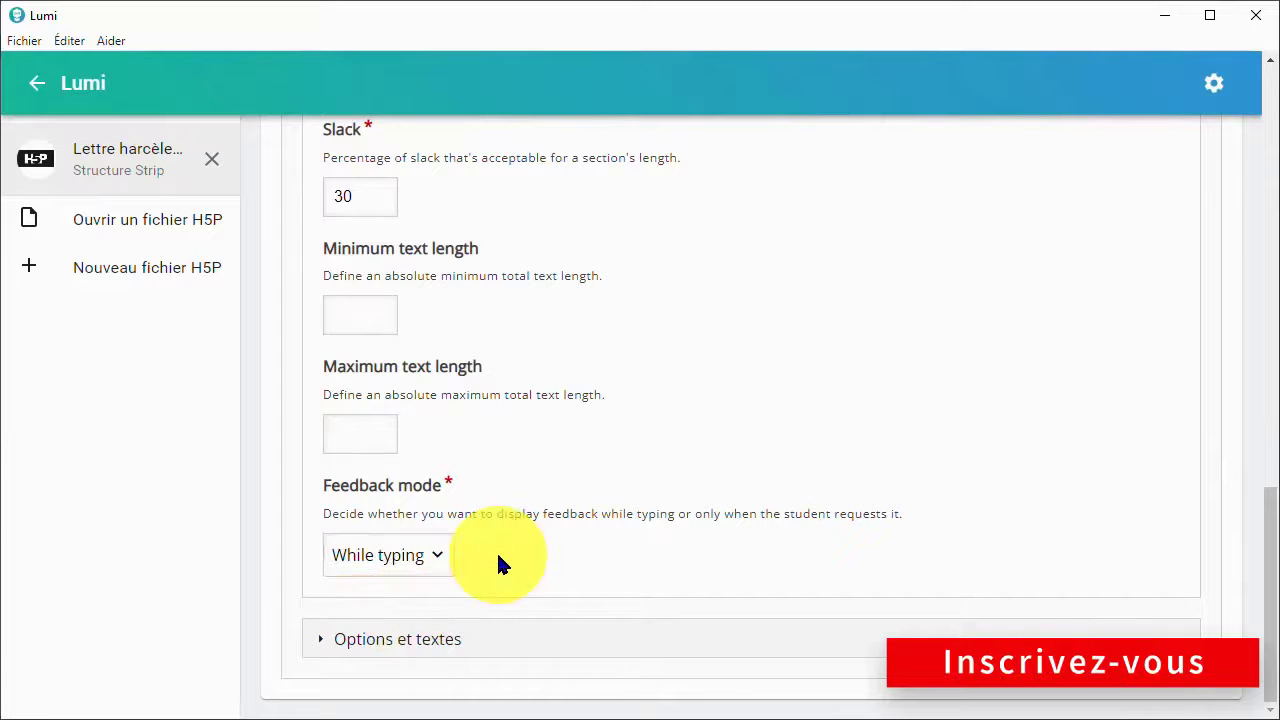
click(497, 563)
Look through the options and texts, including the language choices and the Structure Strip texts, and collapse them again
click(322, 636)
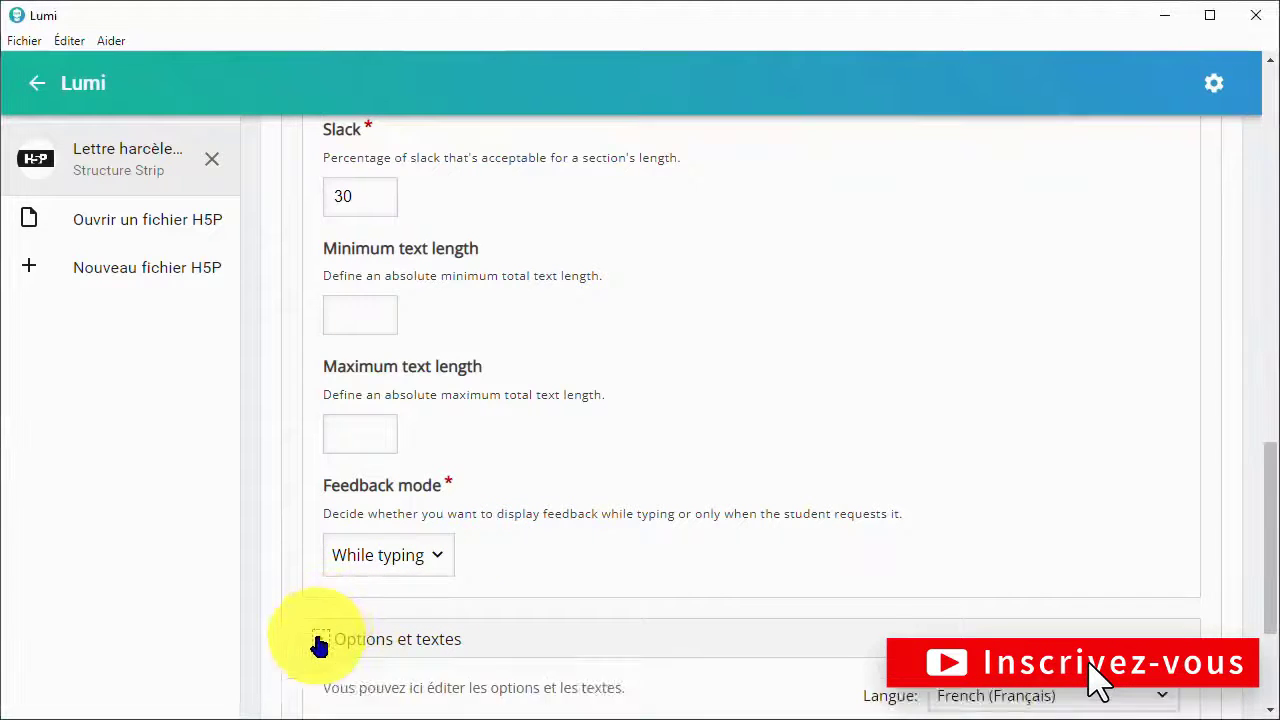
scroll(671, 523, down, 3)
click(1155, 462)
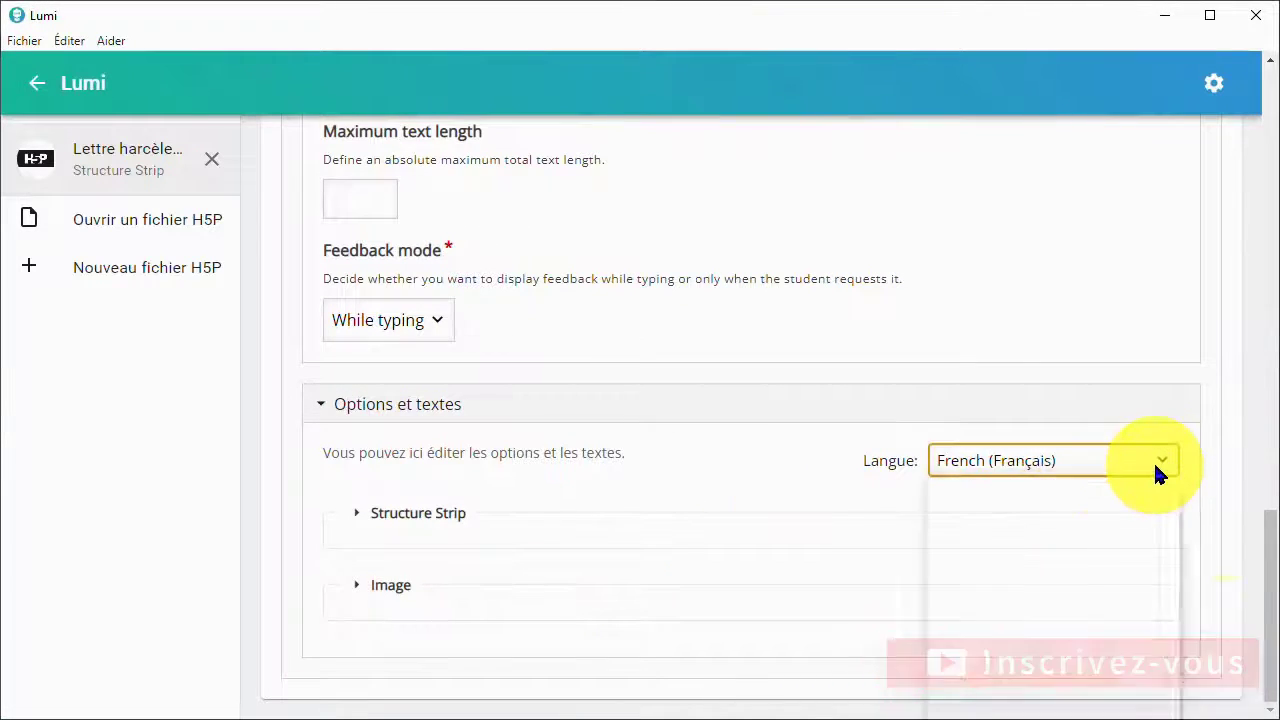
click(768, 484)
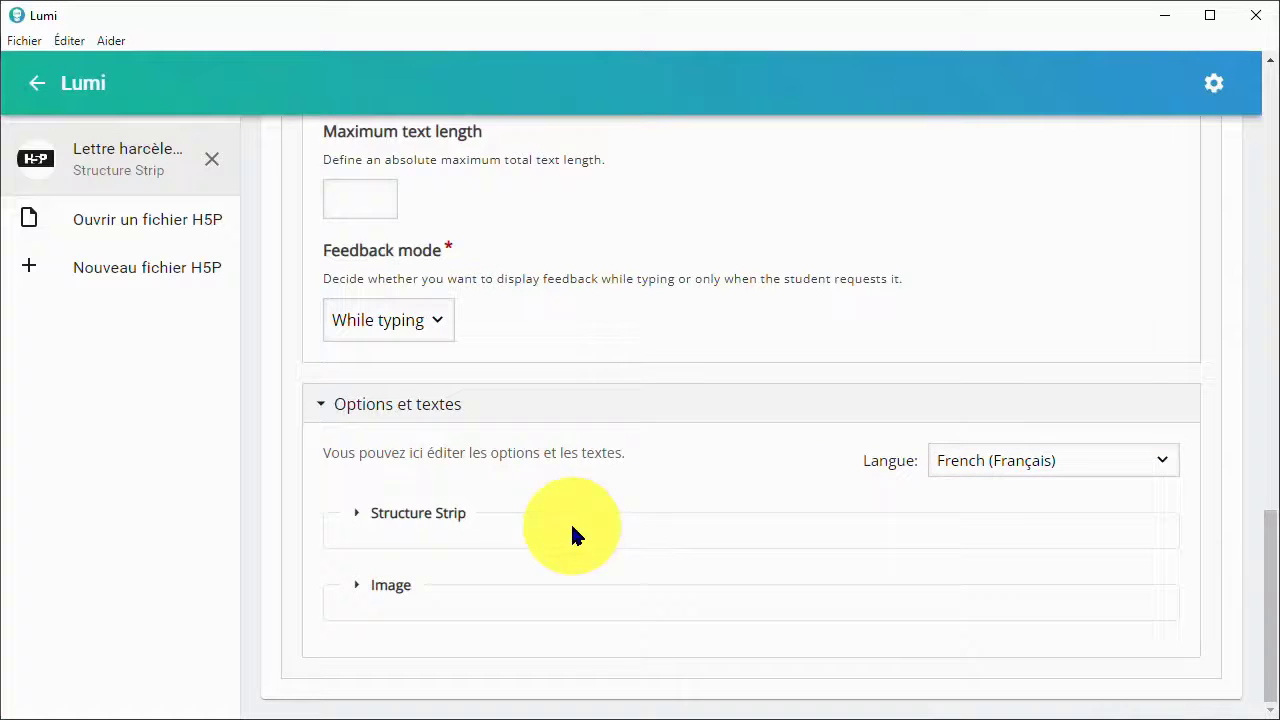
click(371, 522)
scroll(365, 490, down, 2)
click(358, 395)
click(322, 405)
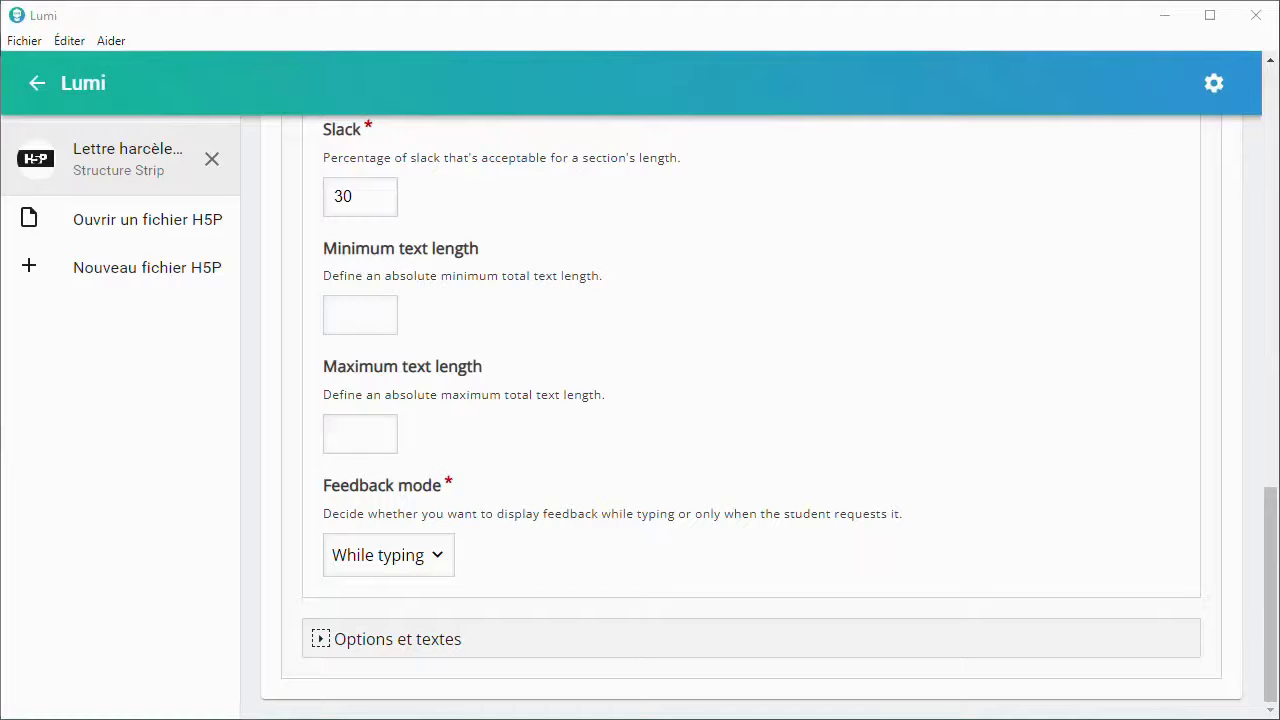
Save the H5P activity to its existing file
click(214, 195)
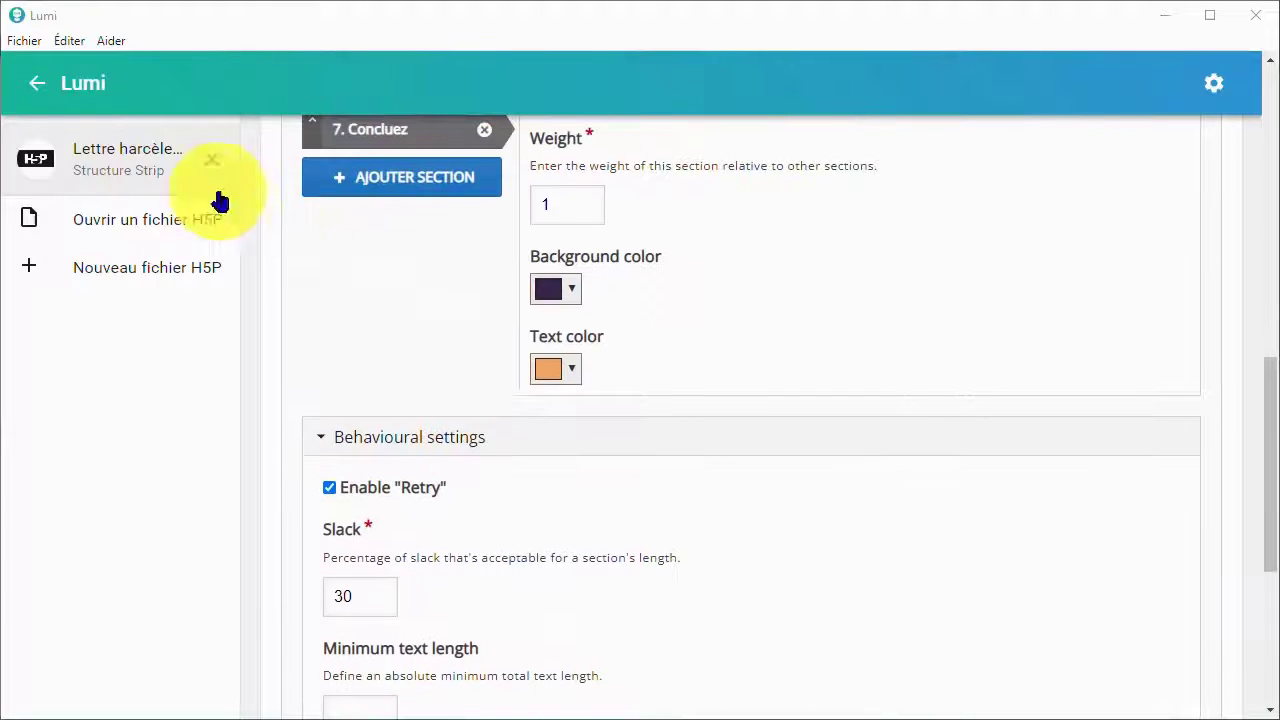
click(22, 40)
click(58, 137)
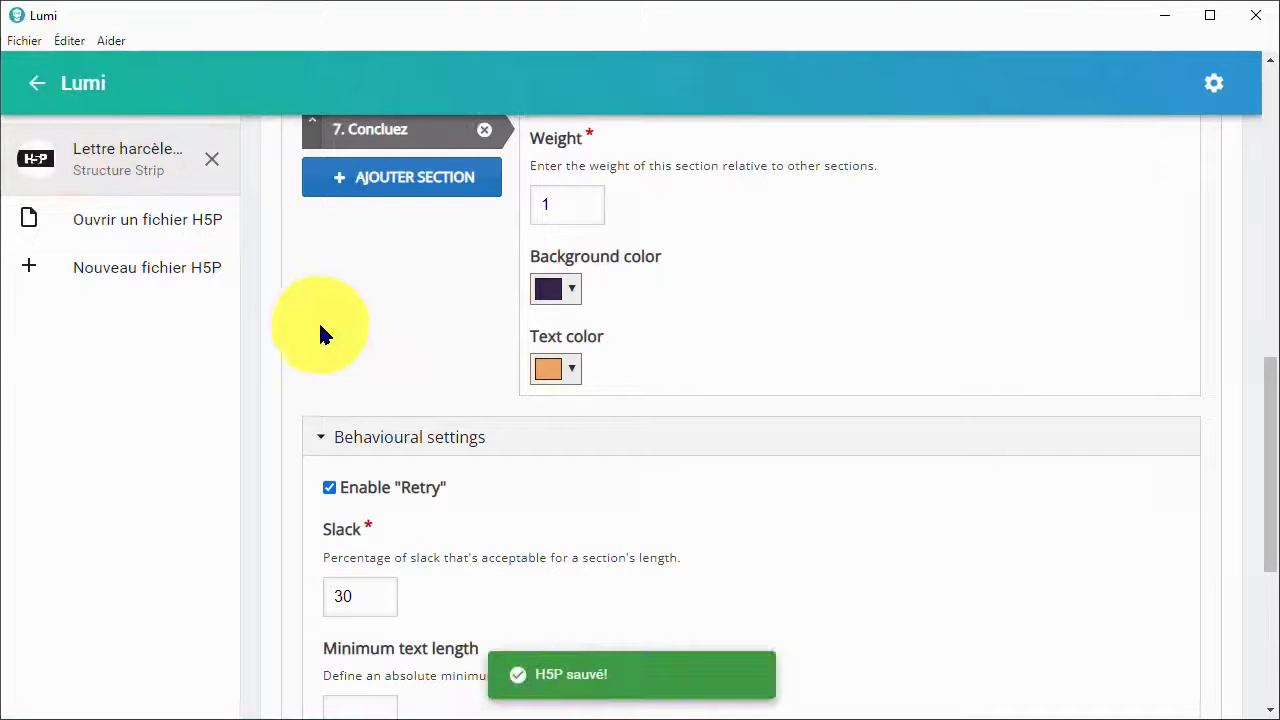
Review the activity's title and section list in the editor, and preview the complete Structure Strip
scroll(360, 290, up, 7)
drag(502, 261, 306, 236)
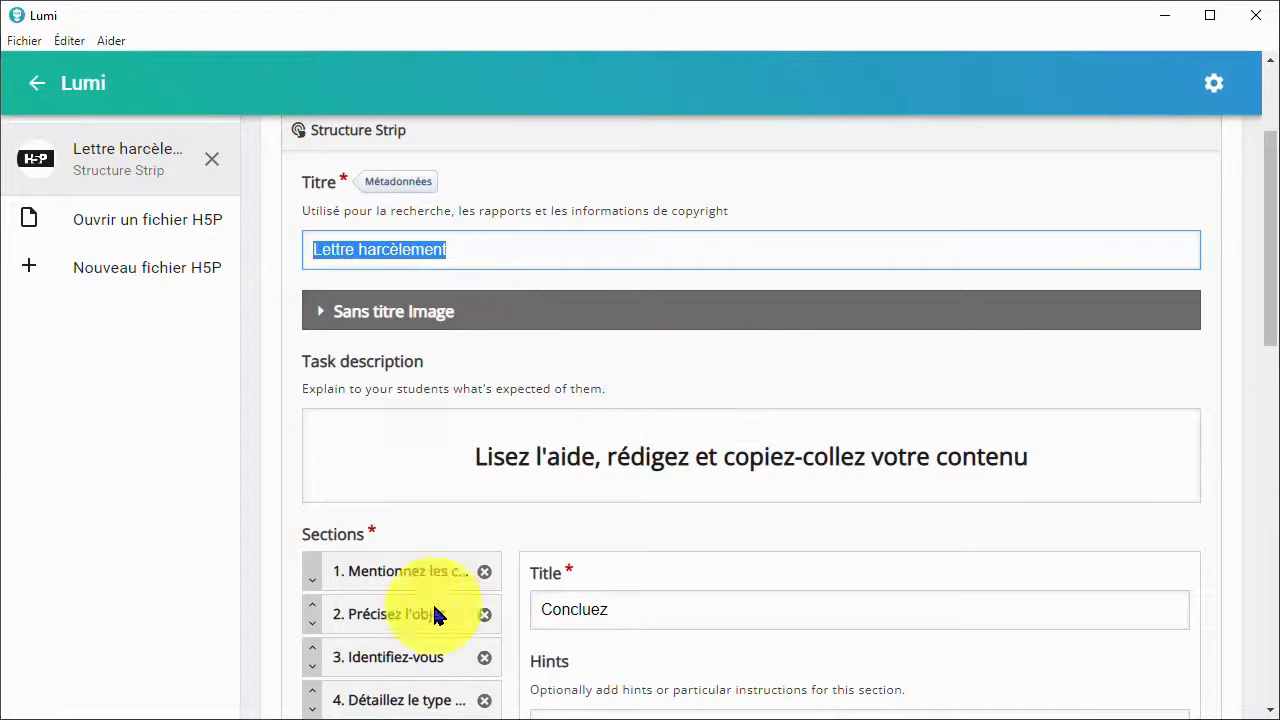
click(340, 718)
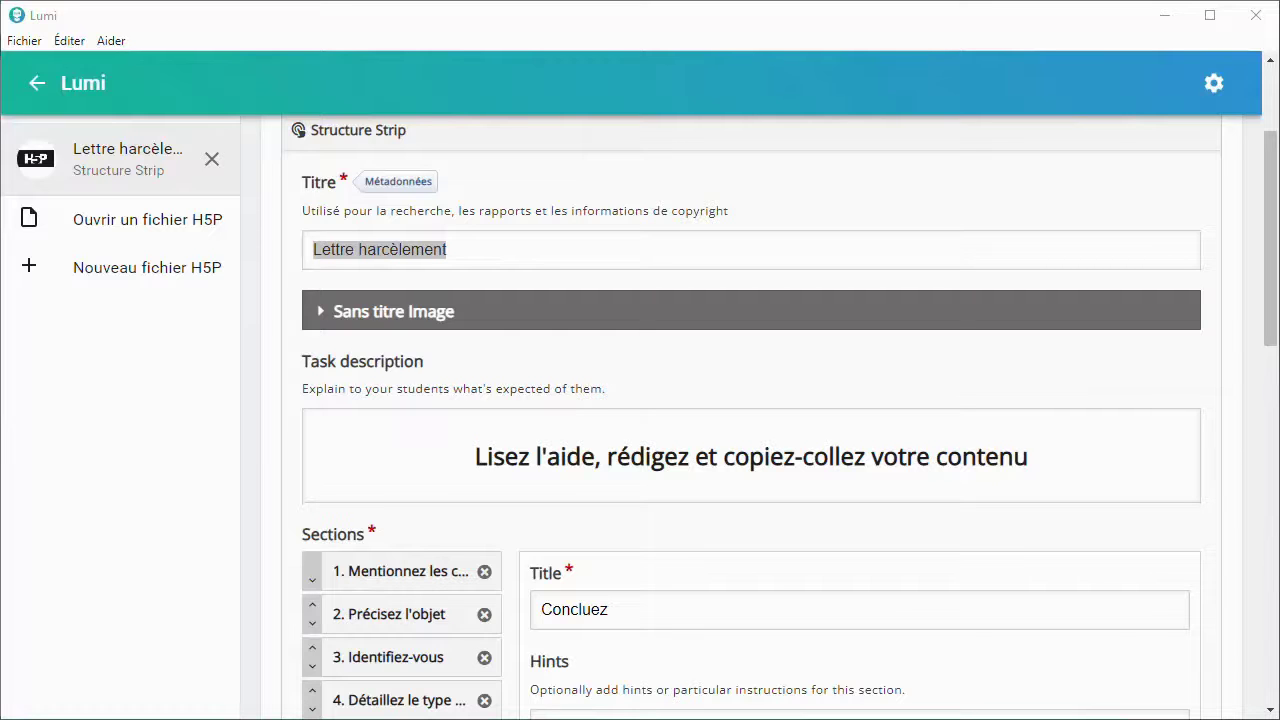
scroll(871, 191, up, 4)
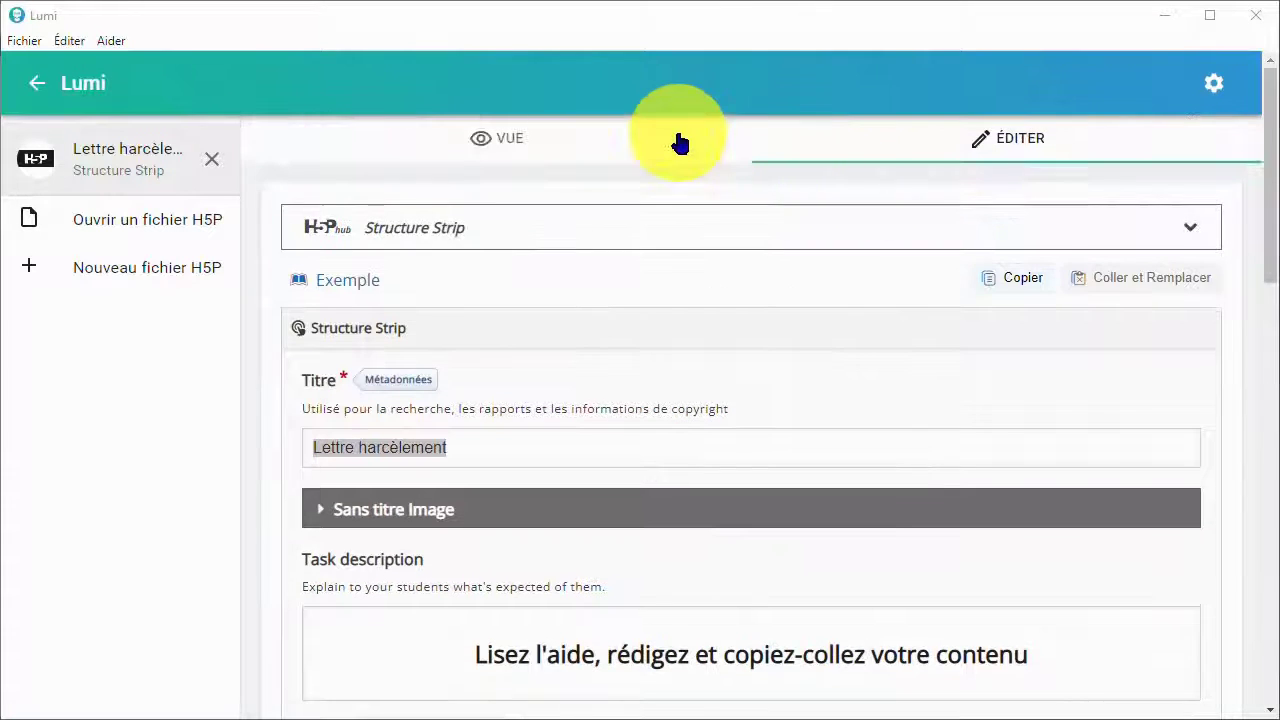
click(680, 137)
scroll(712, 342, down, 3)
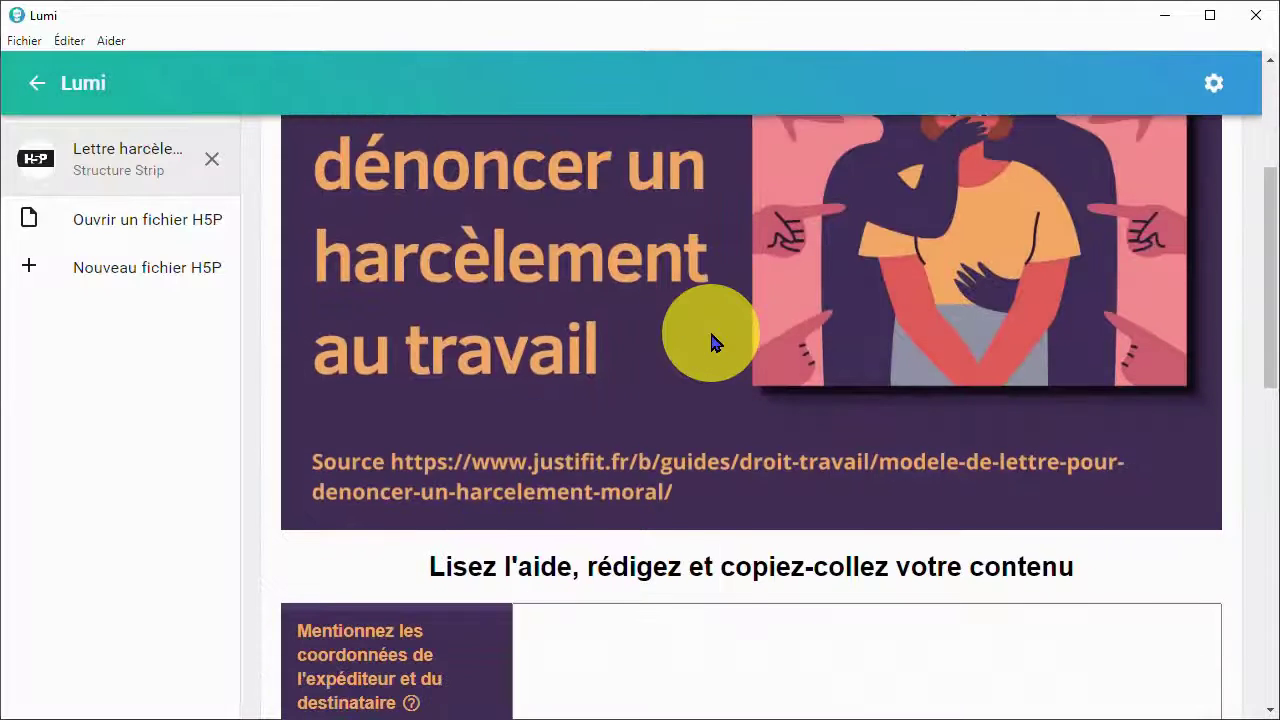
scroll(711, 342, down, 6)
scroll(711, 334, up, 2)
scroll(711, 334, down, 1)
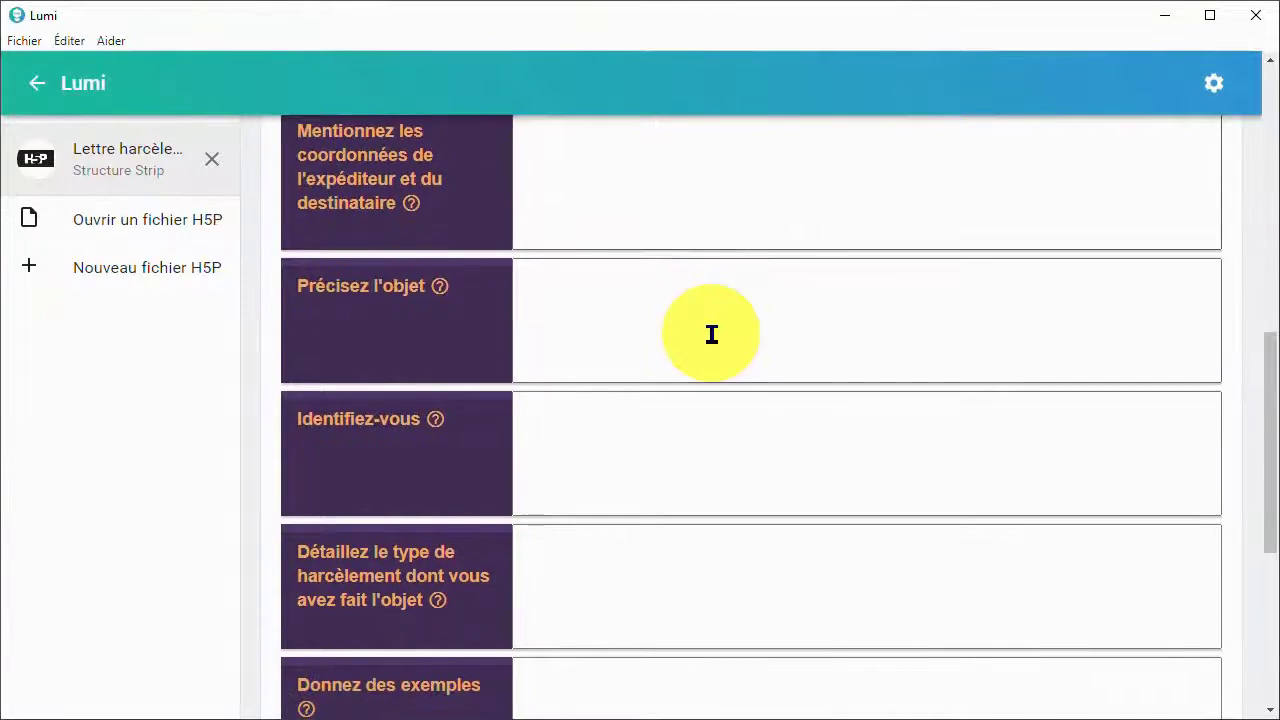
scroll(712, 334, down, 3)
scroll(709, 309, up, 8)
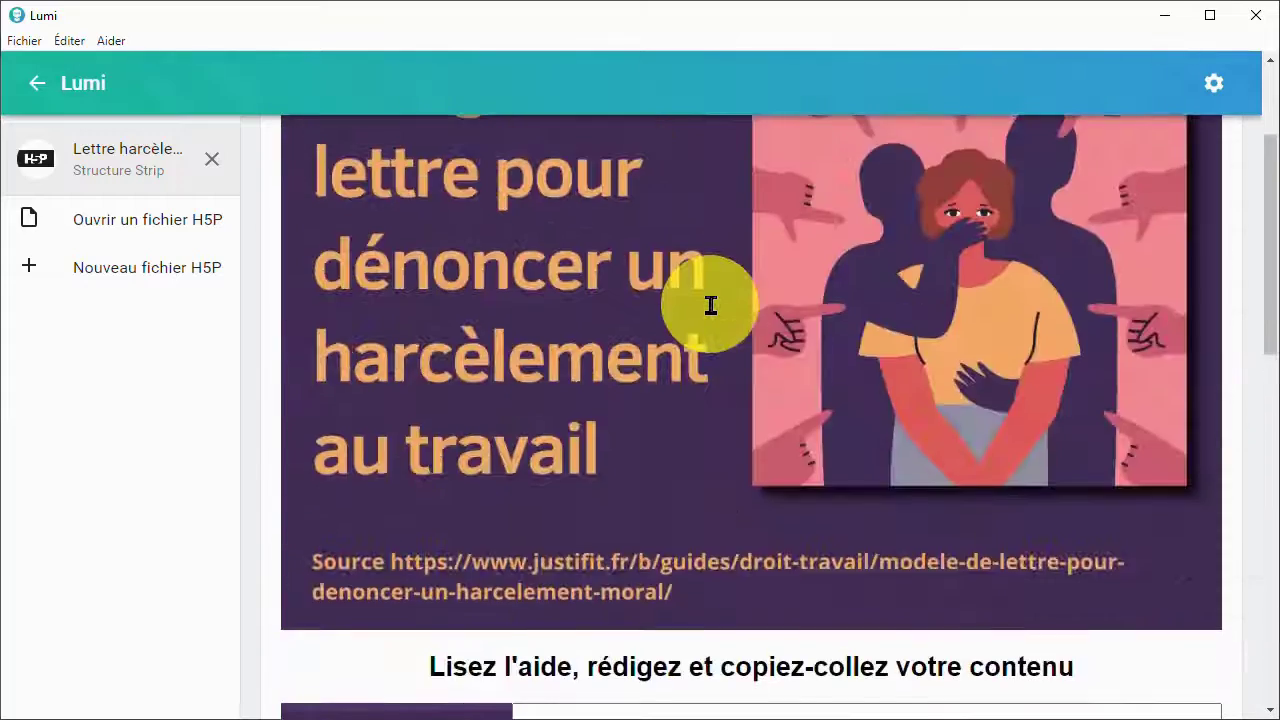
scroll(712, 306, up, 2)
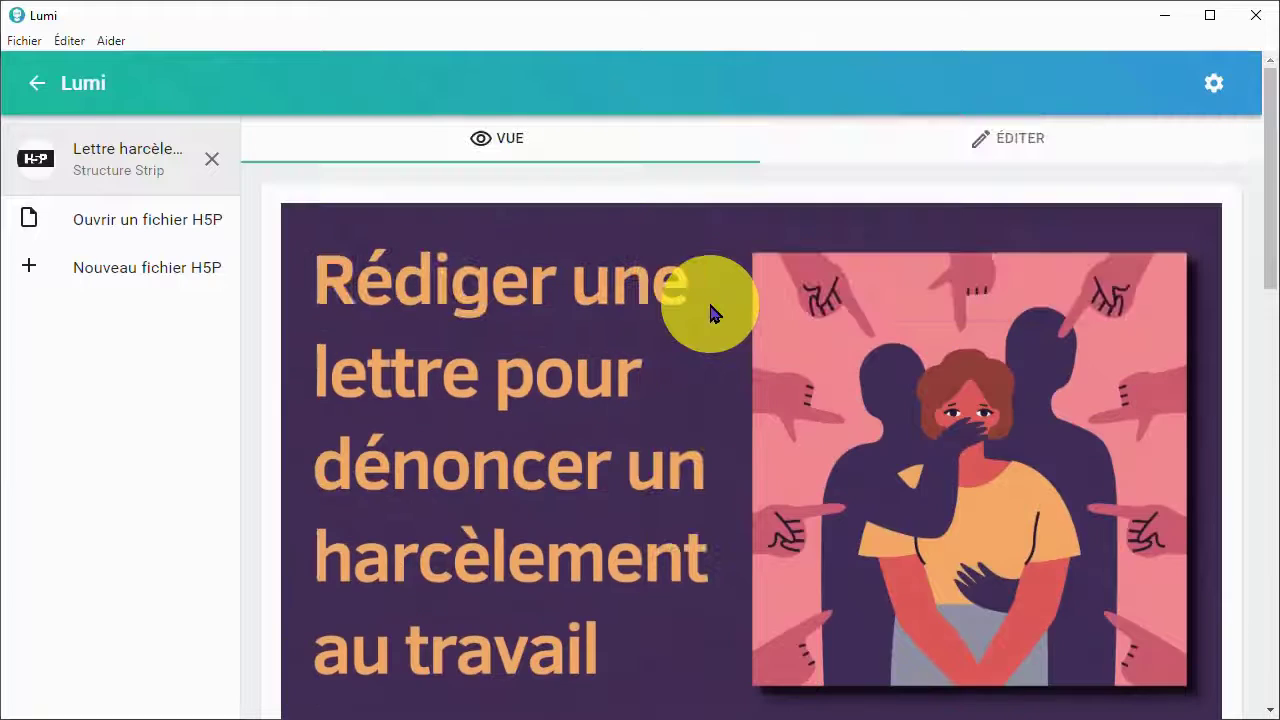
Export the activity as an all-in-one HTML file named "Lettre harcèlement", replacing the existing file
click(26, 42)
click(70, 194)
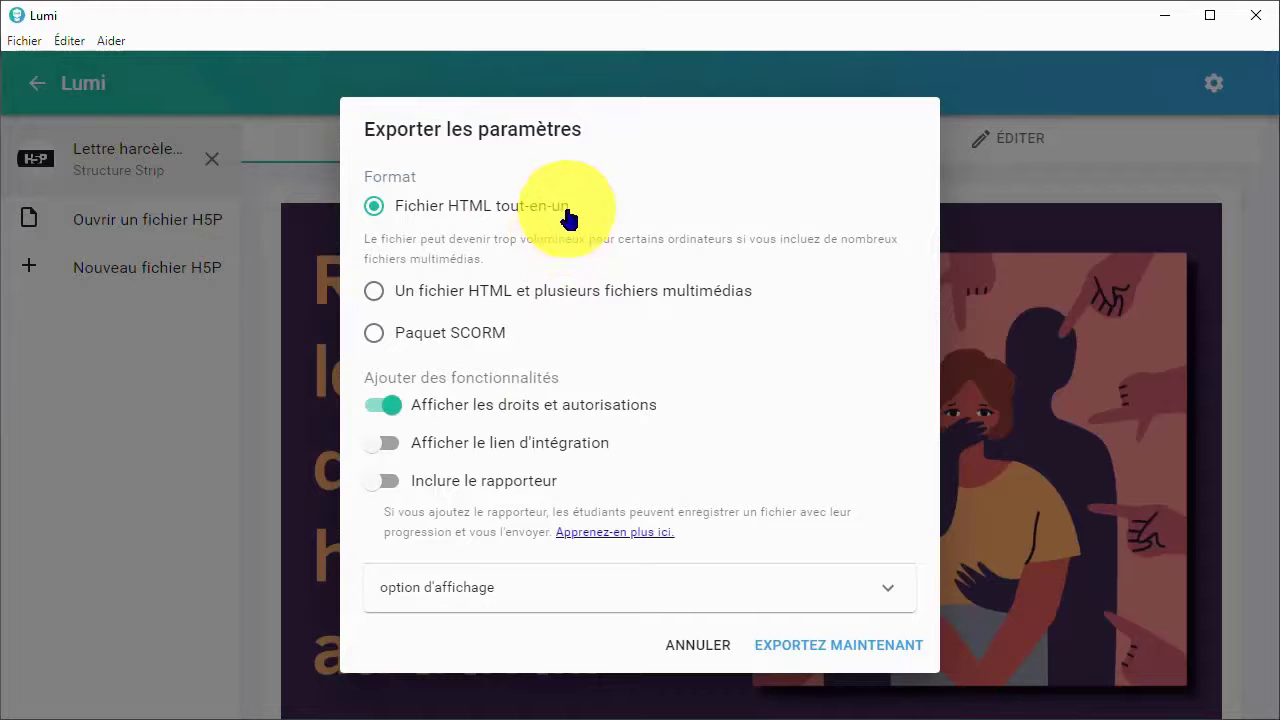
click(814, 645)
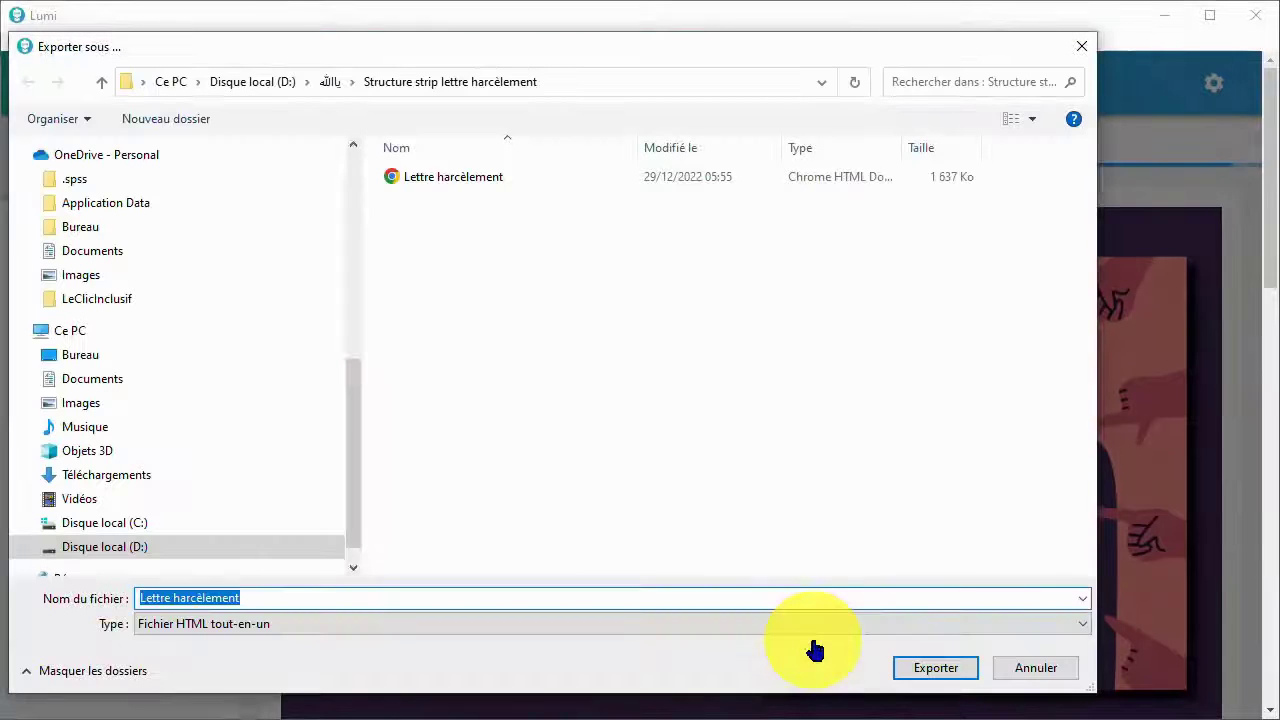
click(413, 177)
click(930, 668)
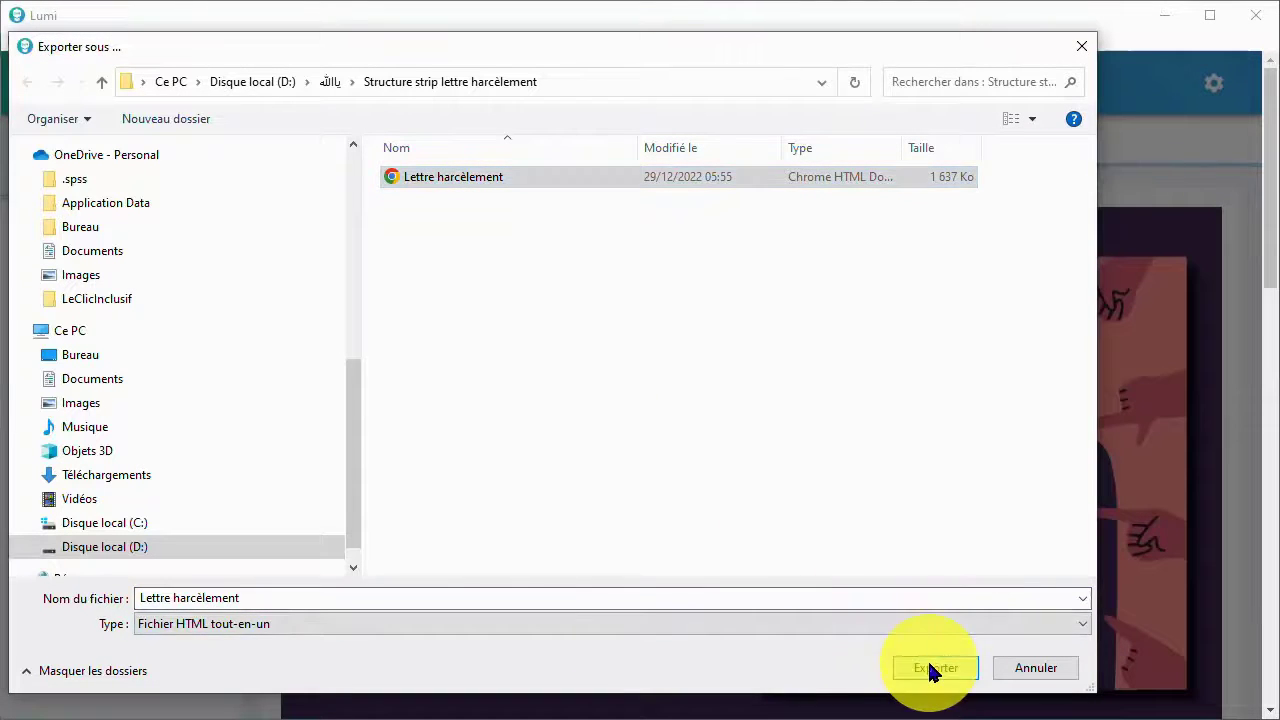
click(881, 516)
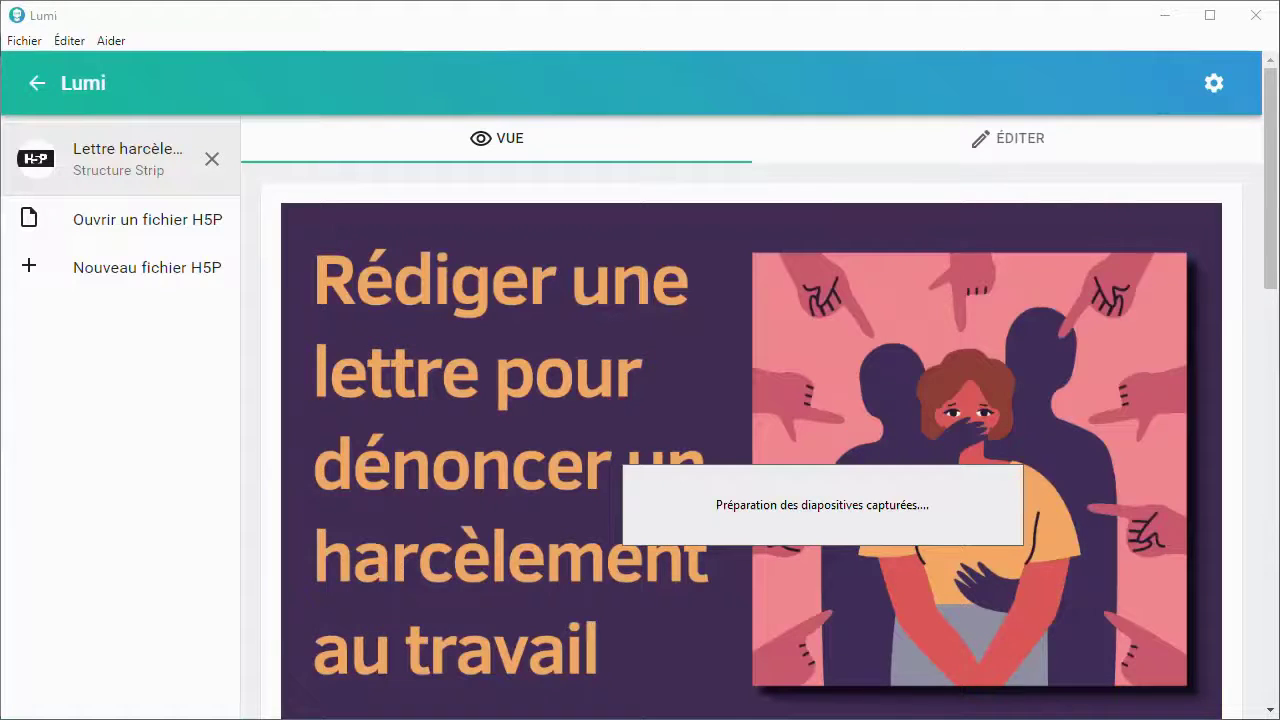
Export the activity as one HTML file with several multimedia files, named "Lettre harcèlement", overwriting the earlier export
click(28, 40)
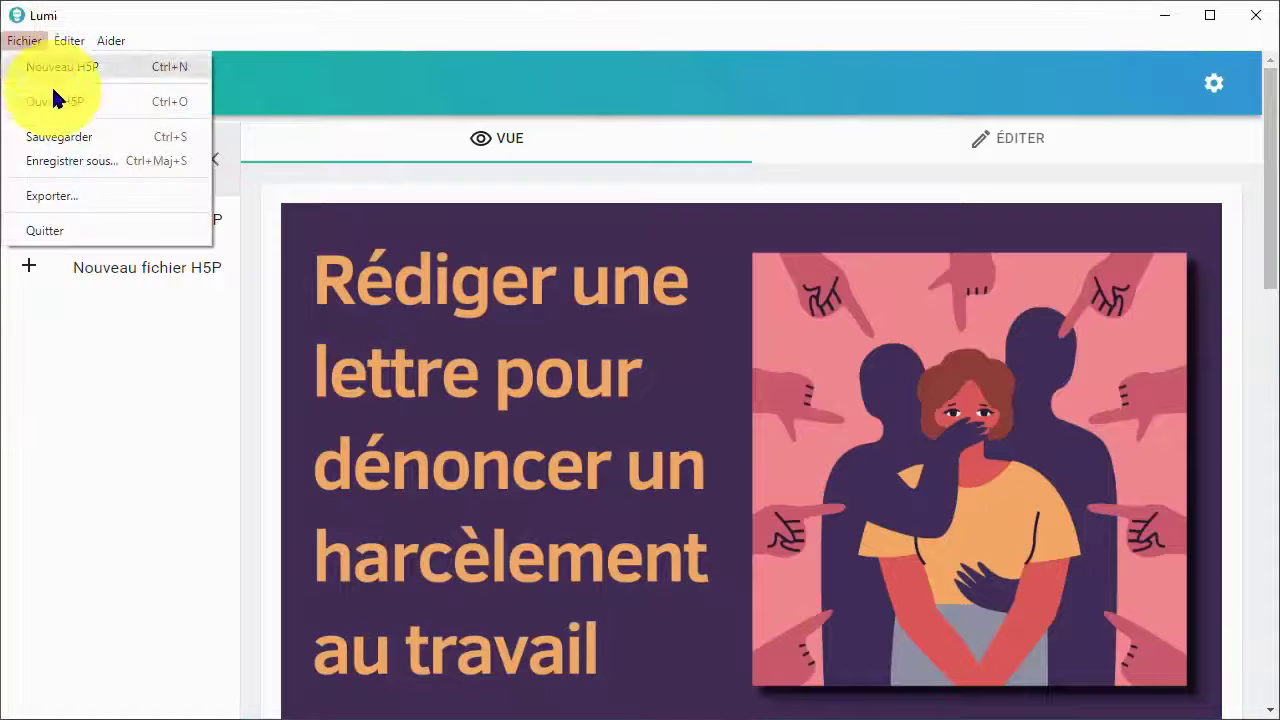
click(62, 197)
click(373, 250)
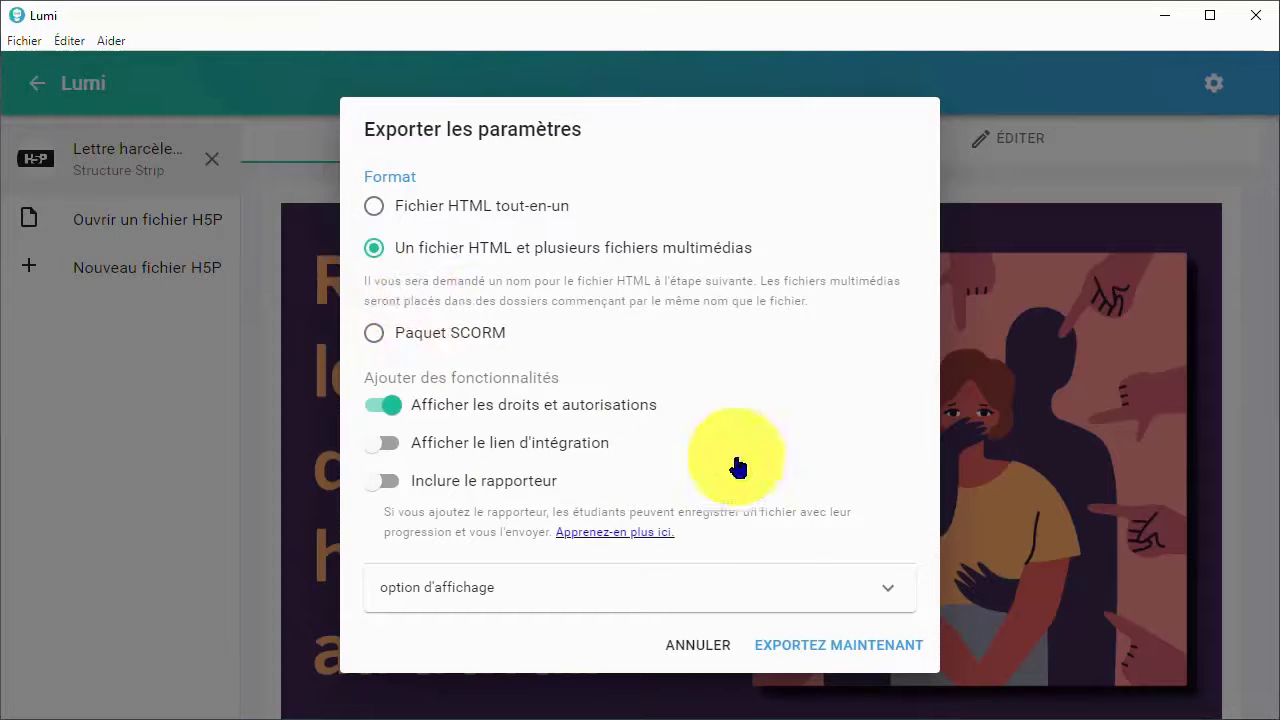
click(862, 652)
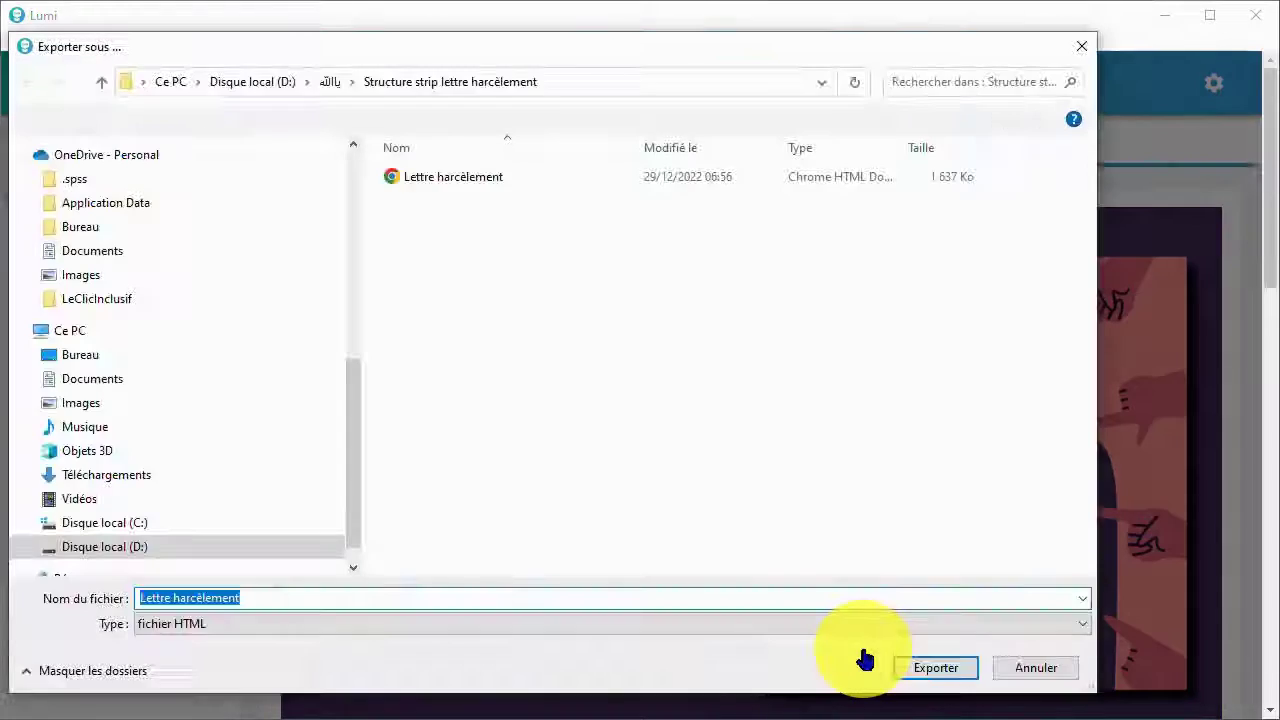
click(920, 666)
click(889, 529)
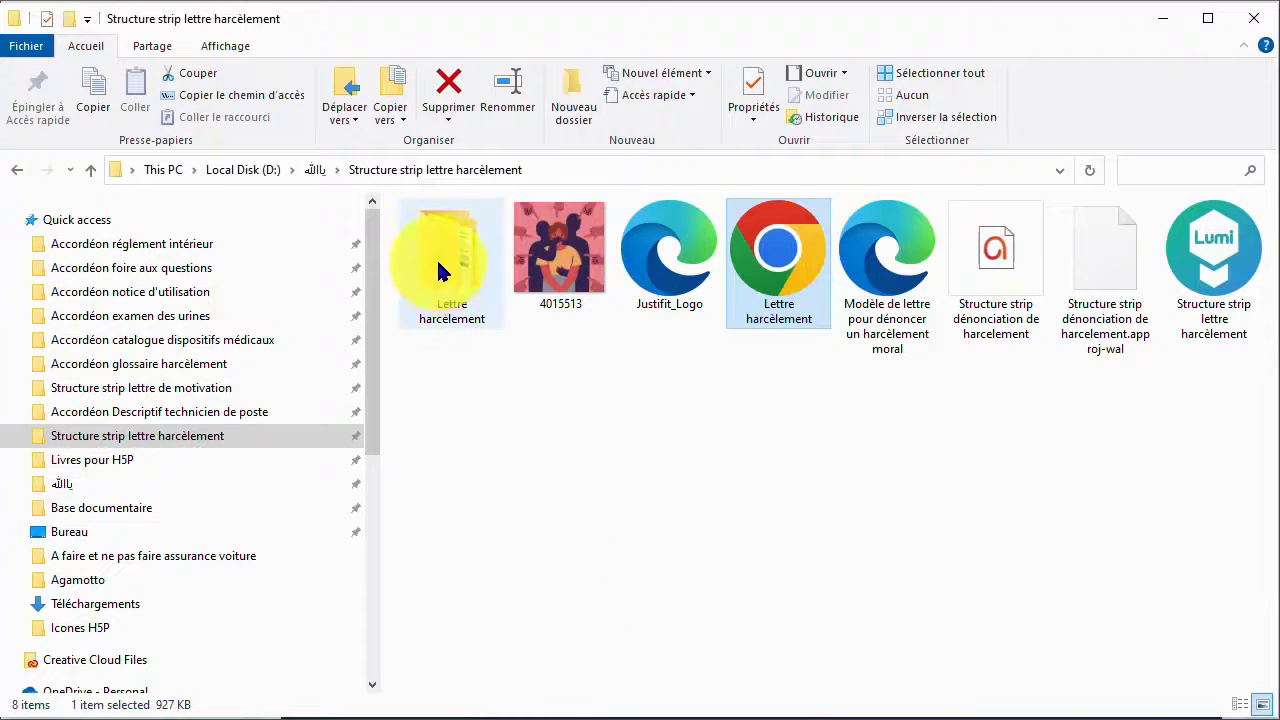
Switch to File Explorer, inspect the exported "Lettre harcèlement" media folder and HTML file, and return to Lumi
double_click(437, 262)
click(92, 172)
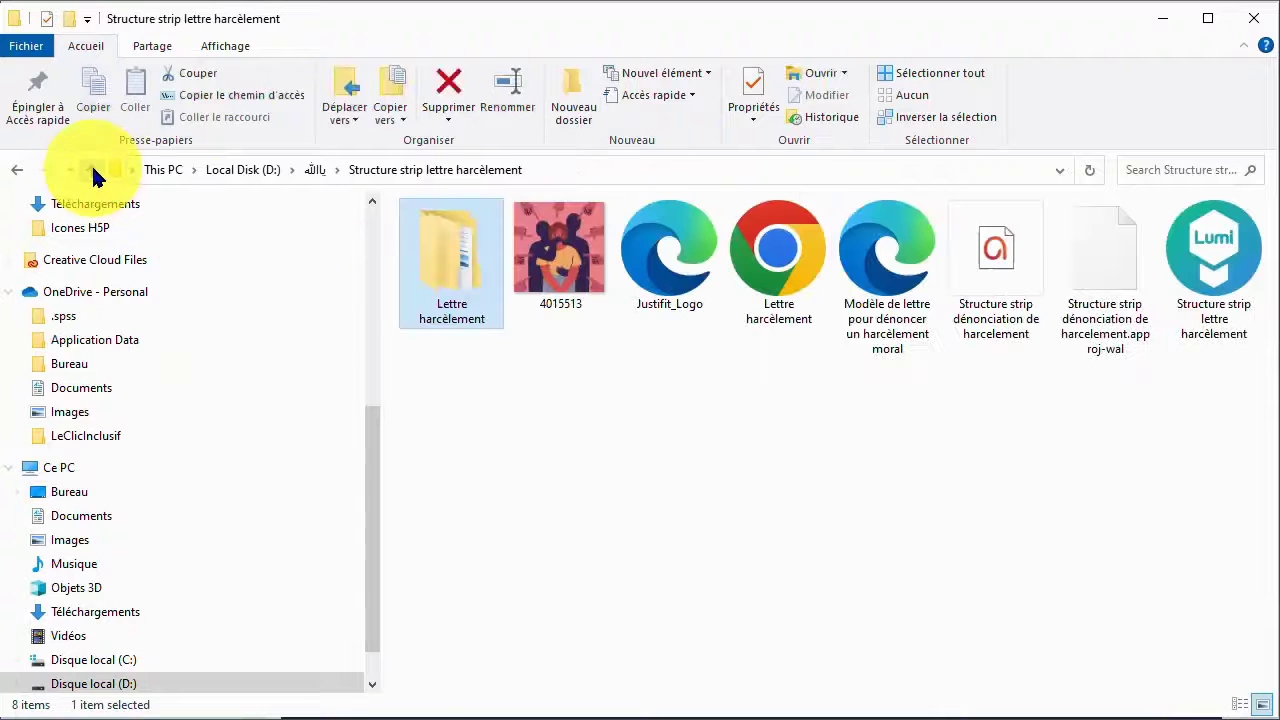
click(781, 268)
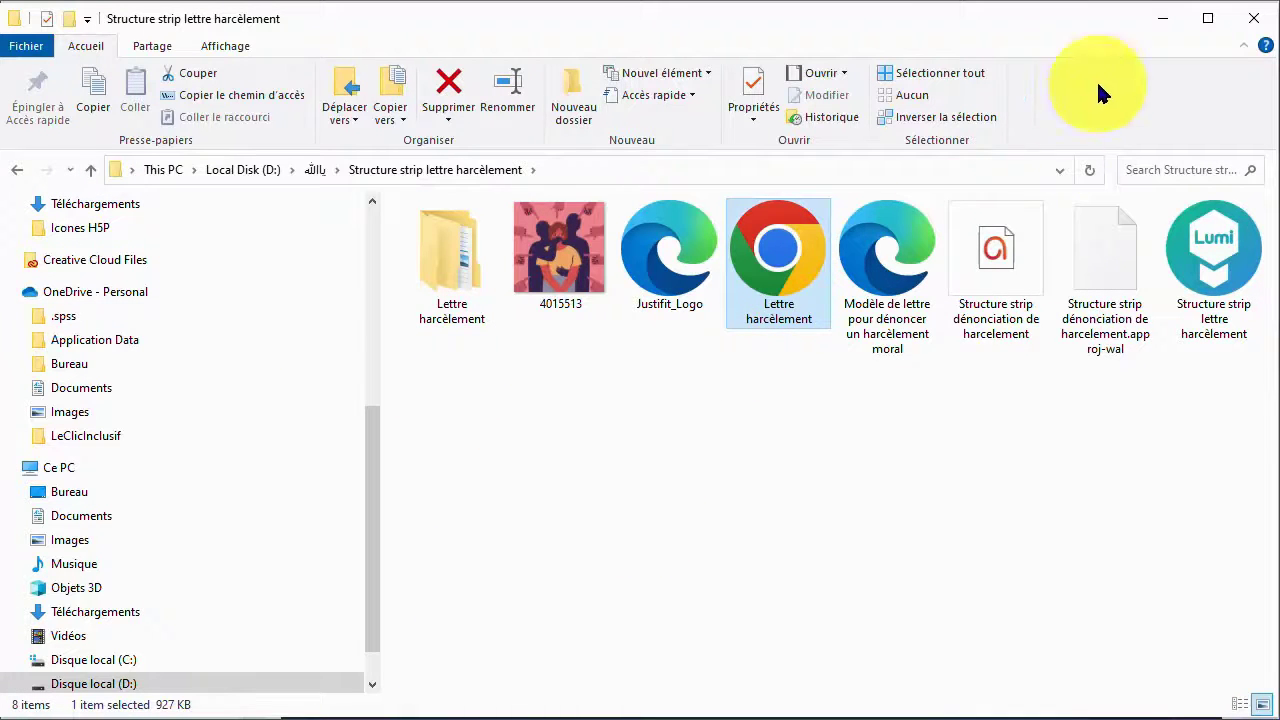
click(1162, 22)
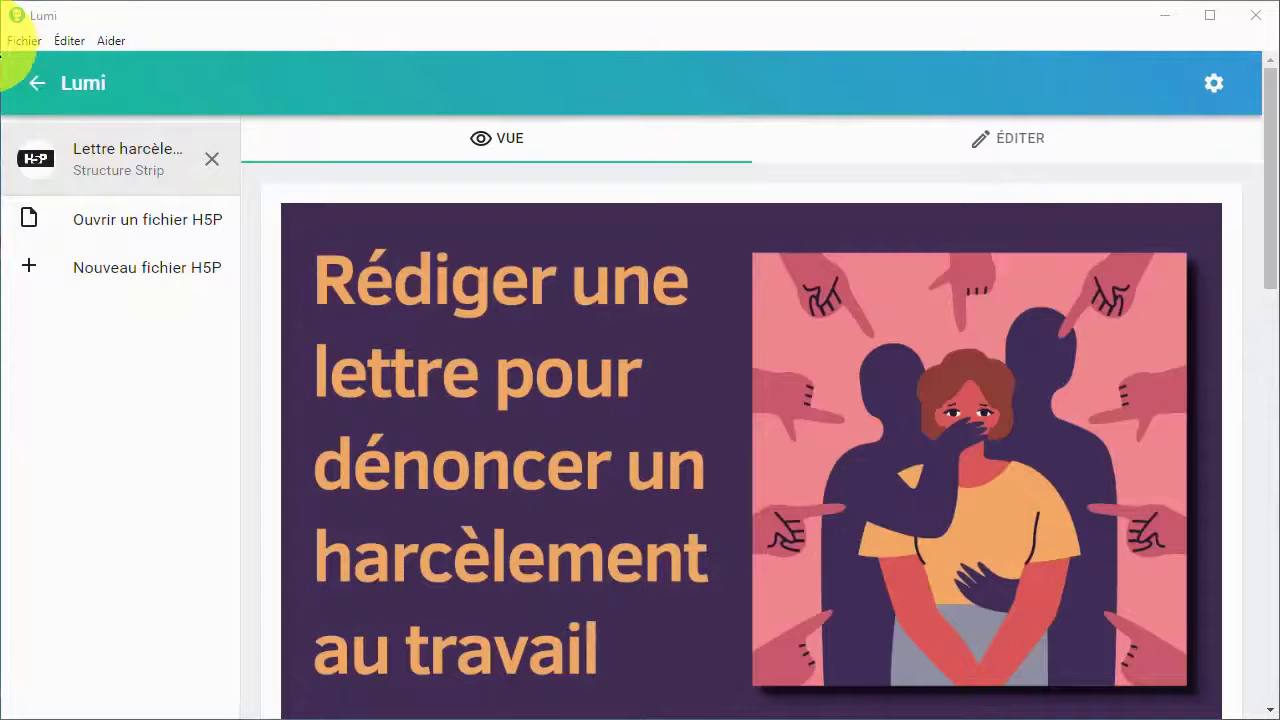
Open the export settings for the Structure Strip activity and choose the SCORM package format
click(25, 42)
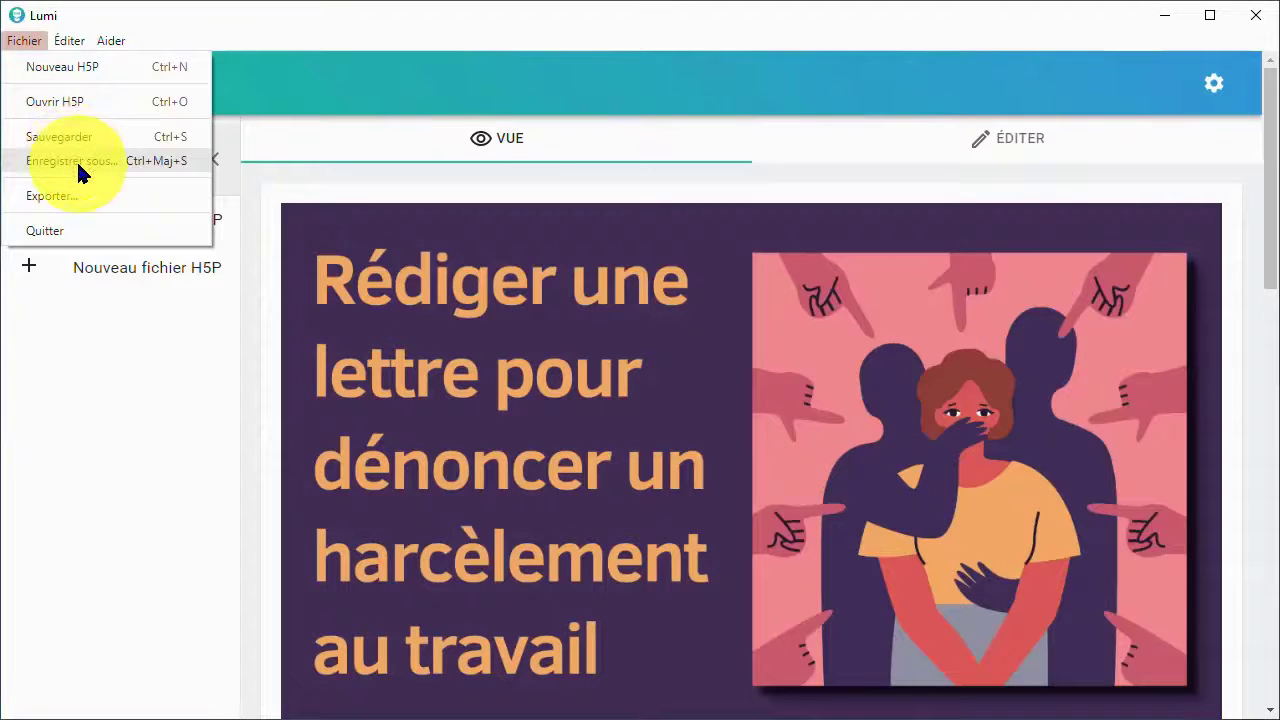
click(70, 195)
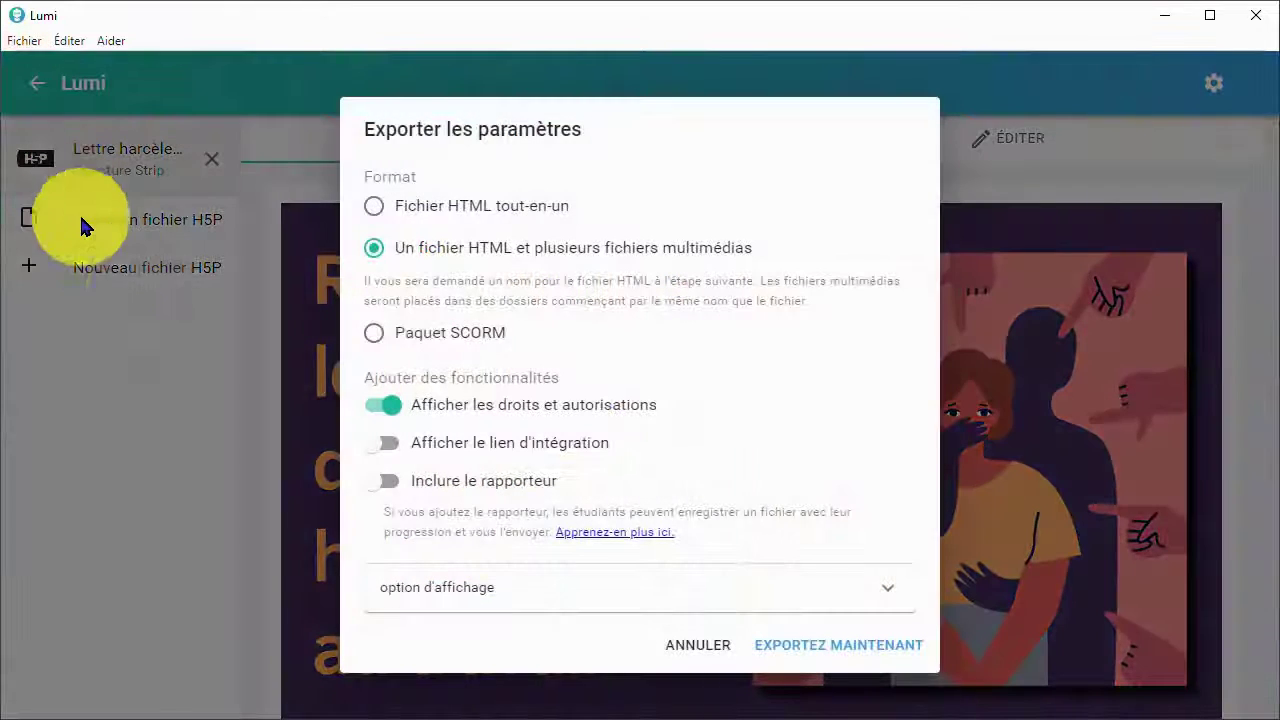
click(381, 344)
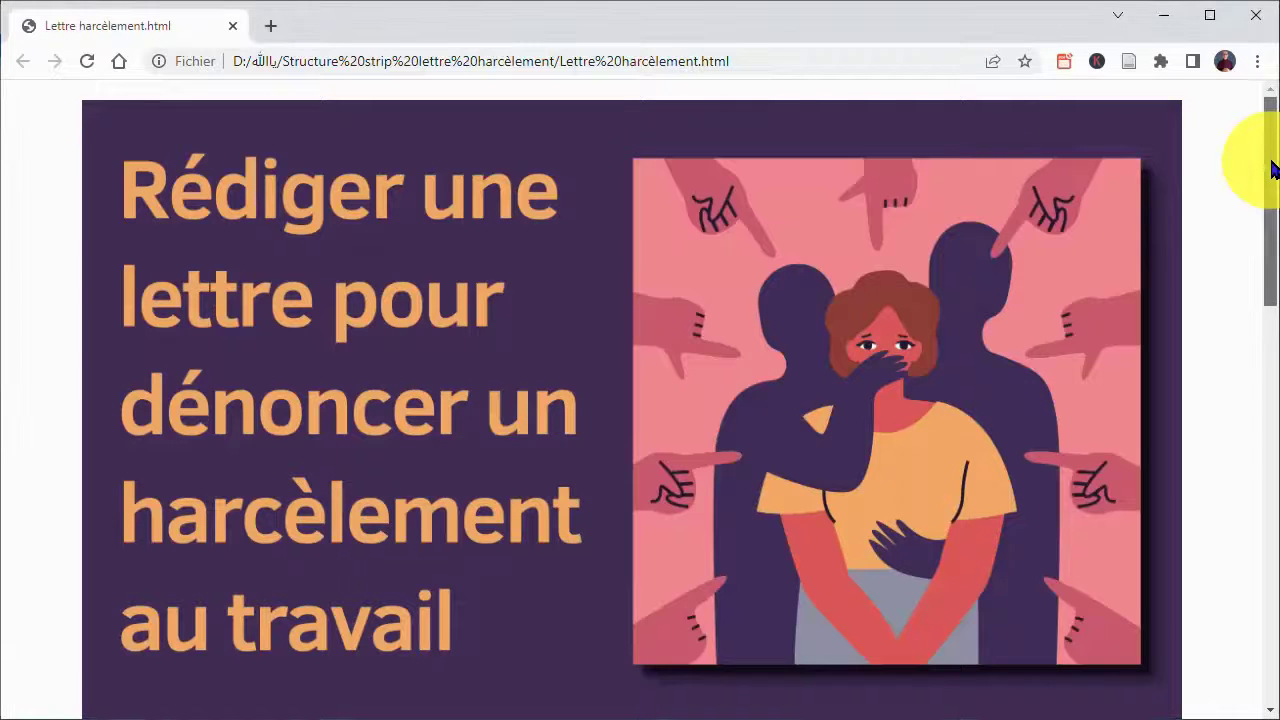
Switch to Chrome and review the exported "Lettre harcèlement.html" page from its title image through the "Concluez" section, then return to the beginning
drag(1271, 160, 1257, 286)
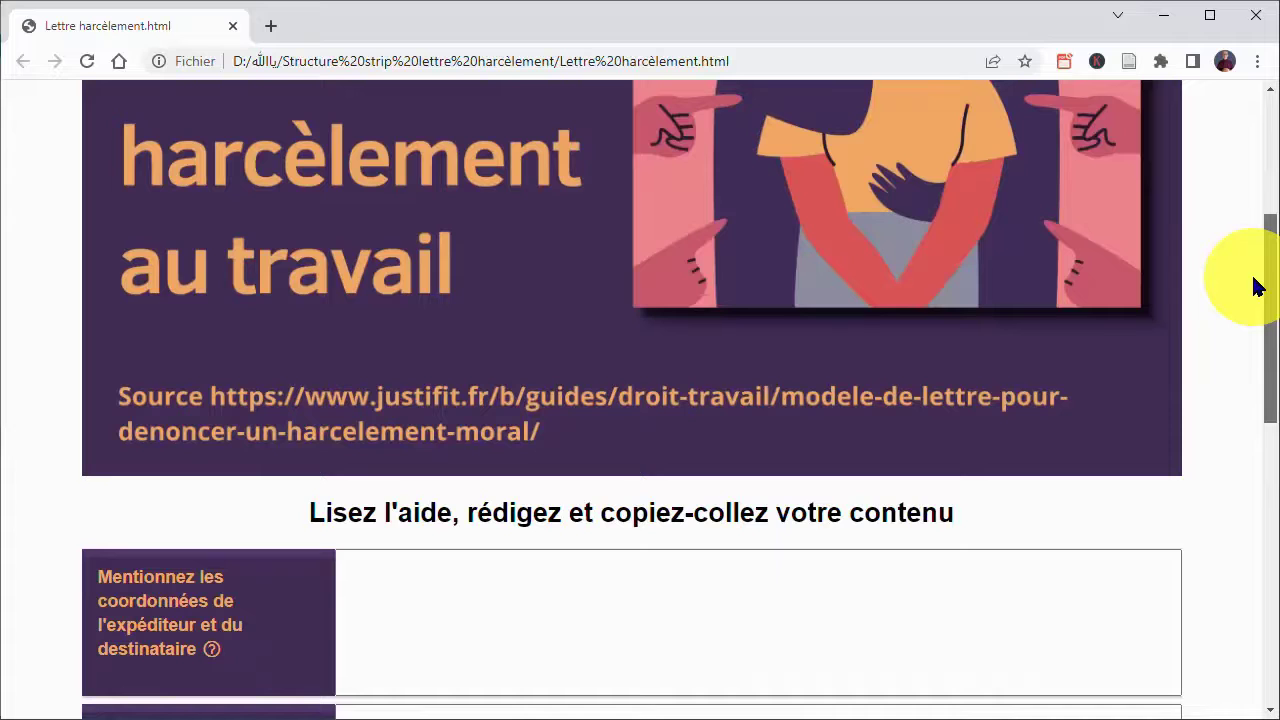
drag(1257, 287, 1270, 520)
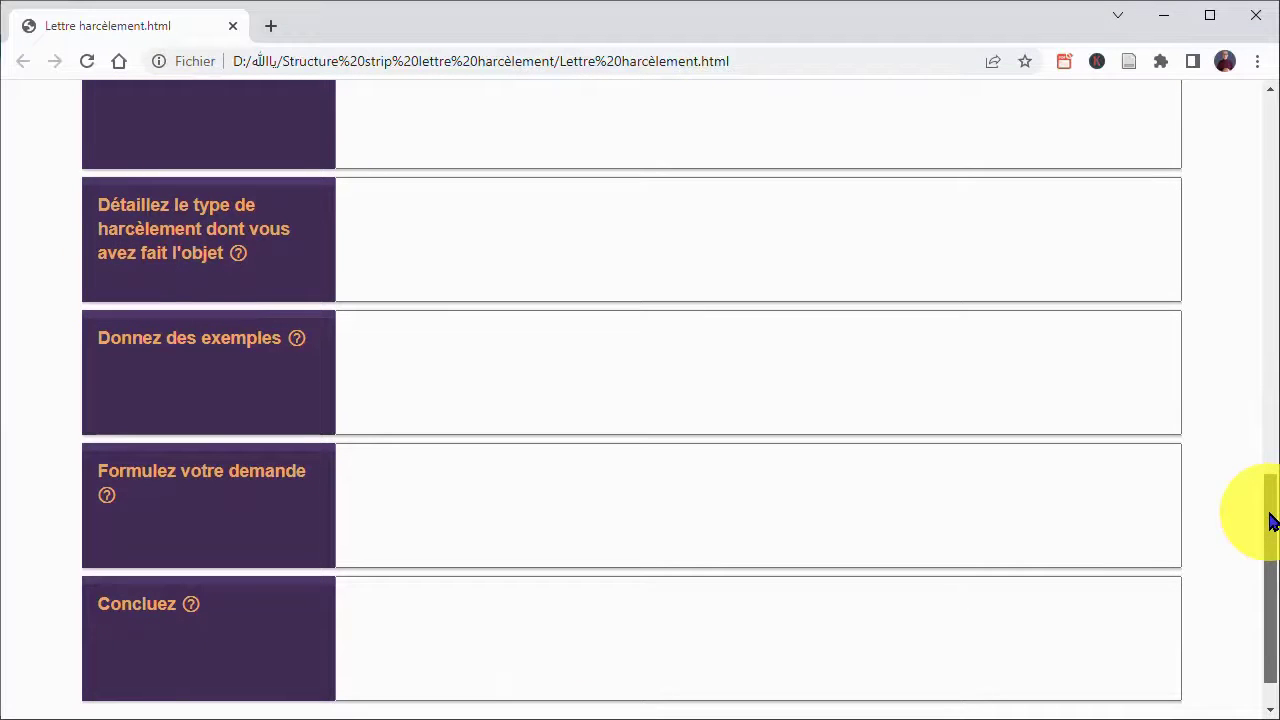
drag(1270, 520, 1270, 145)
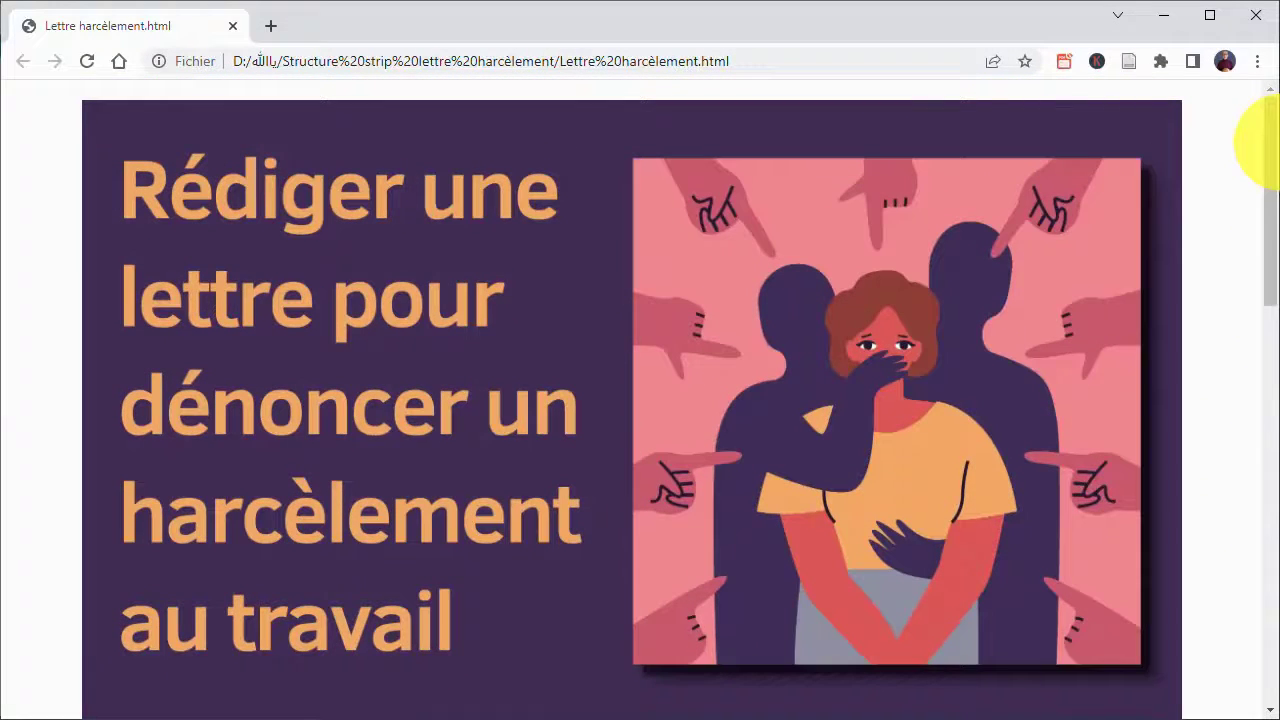